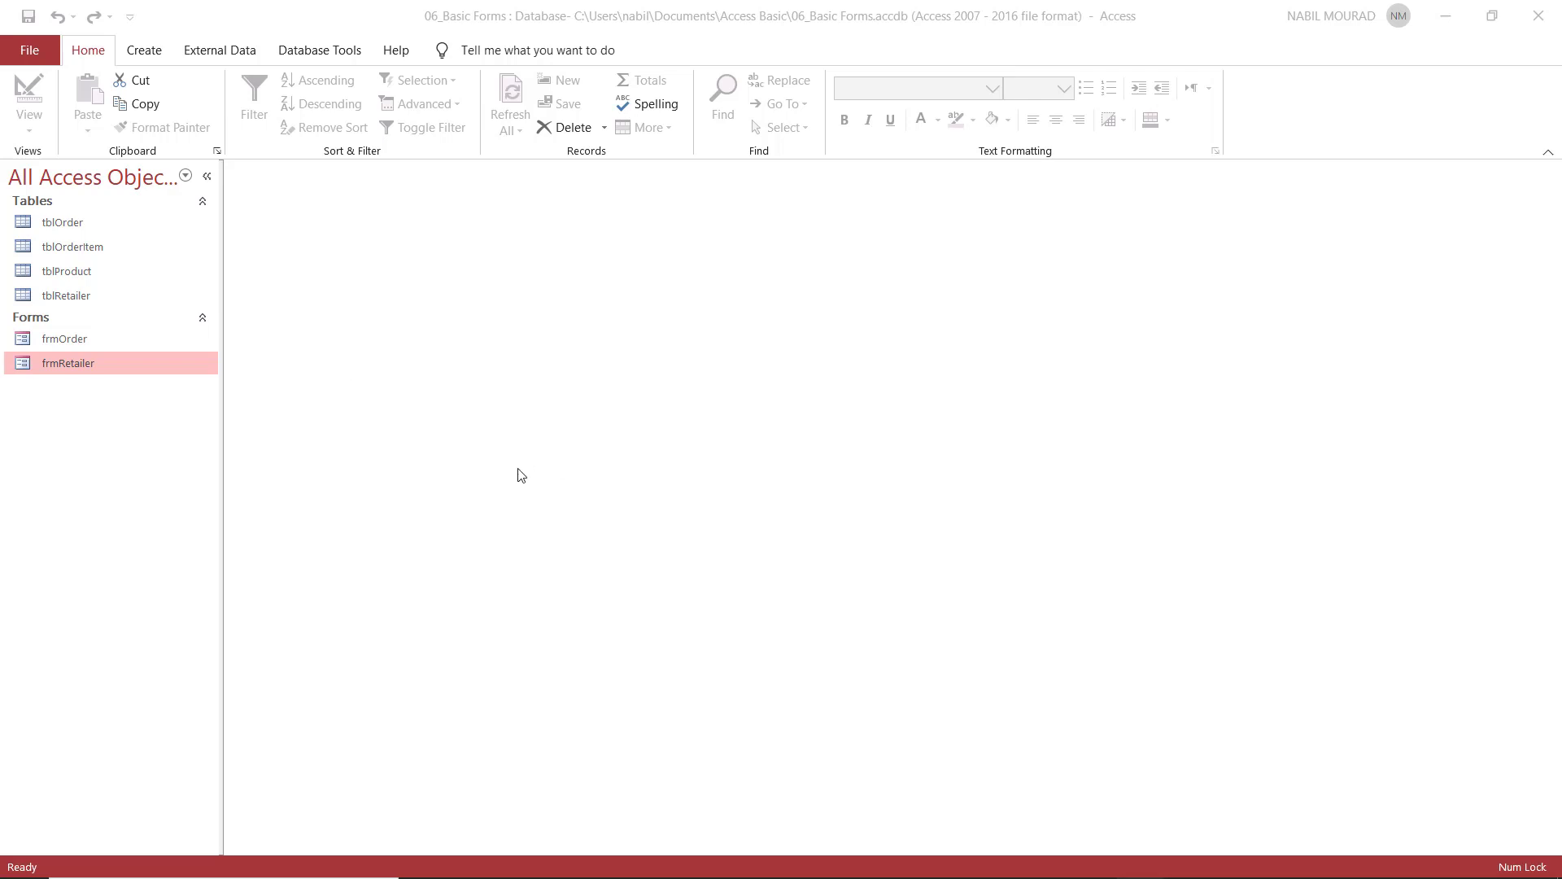
# Step: Open the tblRetailer table and the frmRetailer form to compare how they present retailer records, and close both
pyautogui.doubleClick(102, 297)
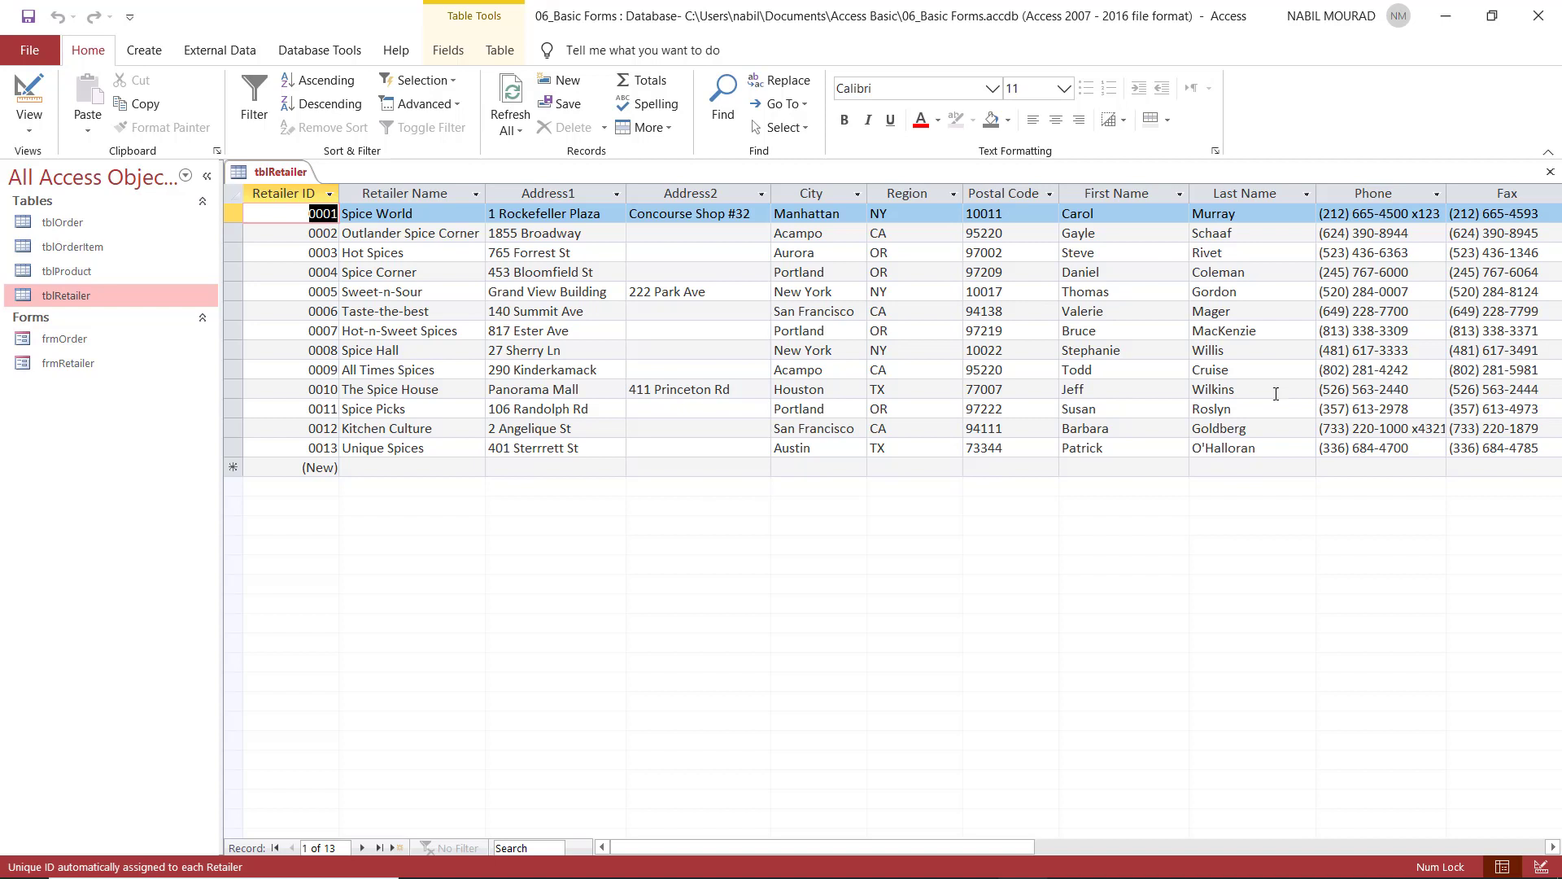
pyautogui.doubleClick(69, 363)
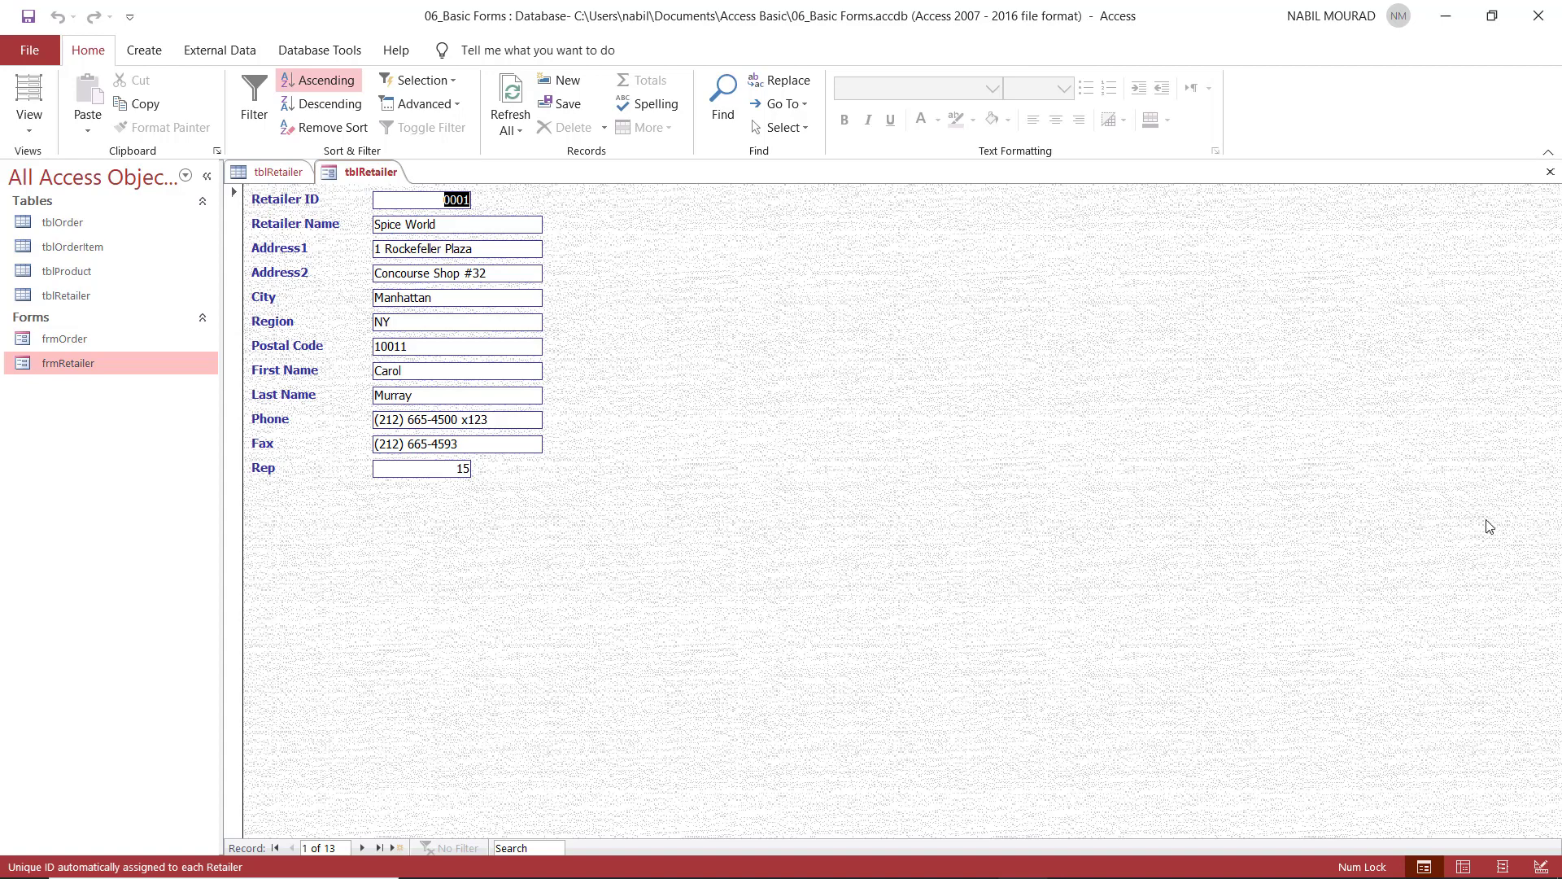
pyautogui.click(1550, 175)
pyautogui.click(1550, 174)
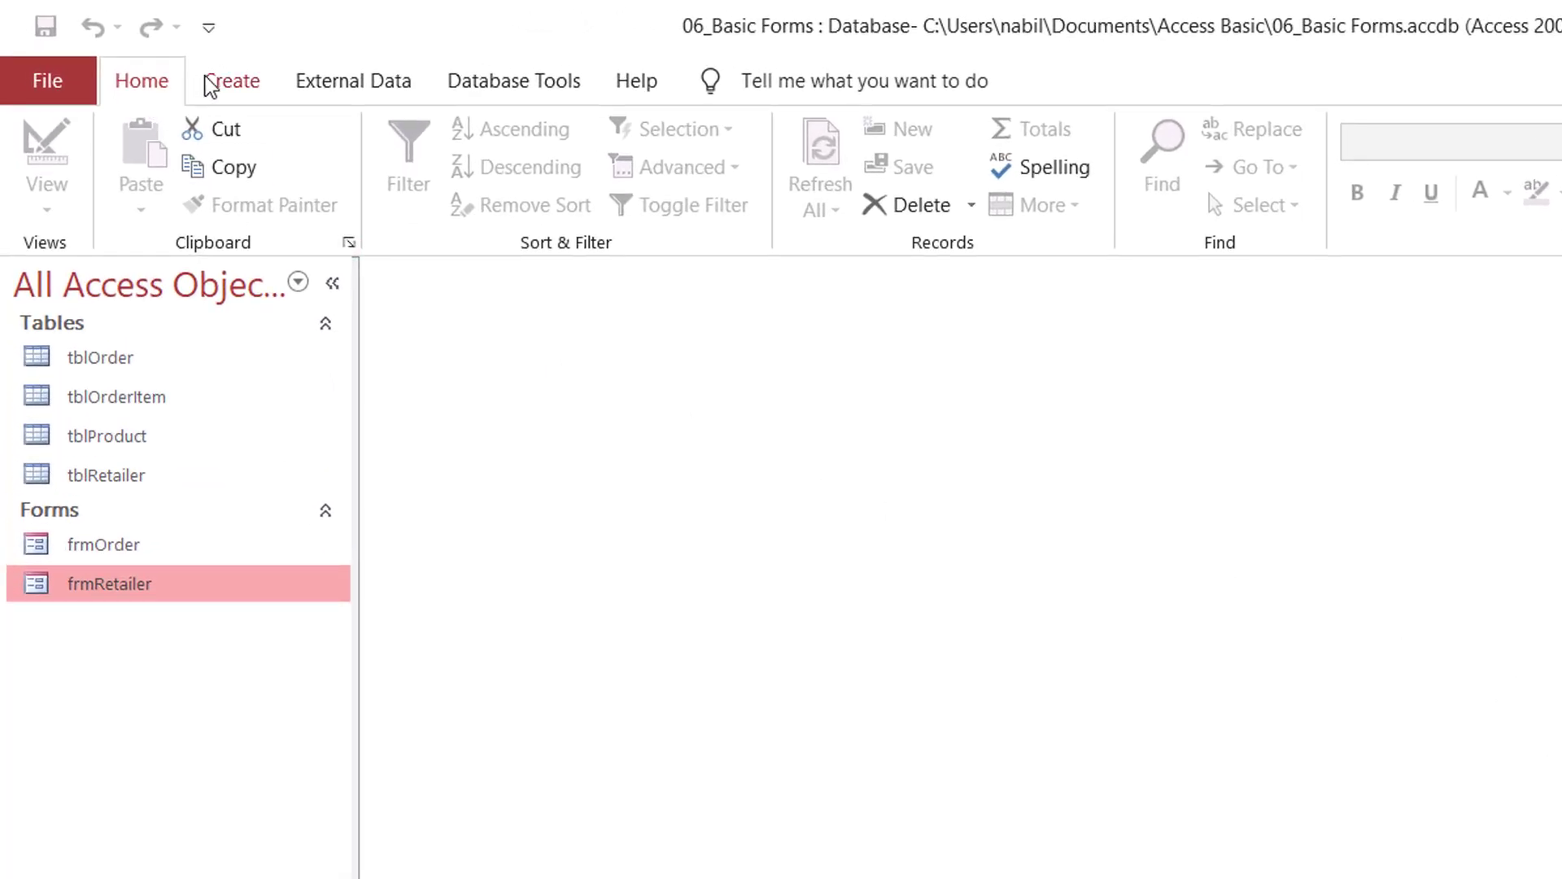
# Step: Generate a basic form from the tblProduct table and narrow its data fields slightly
pyautogui.click(231, 85)
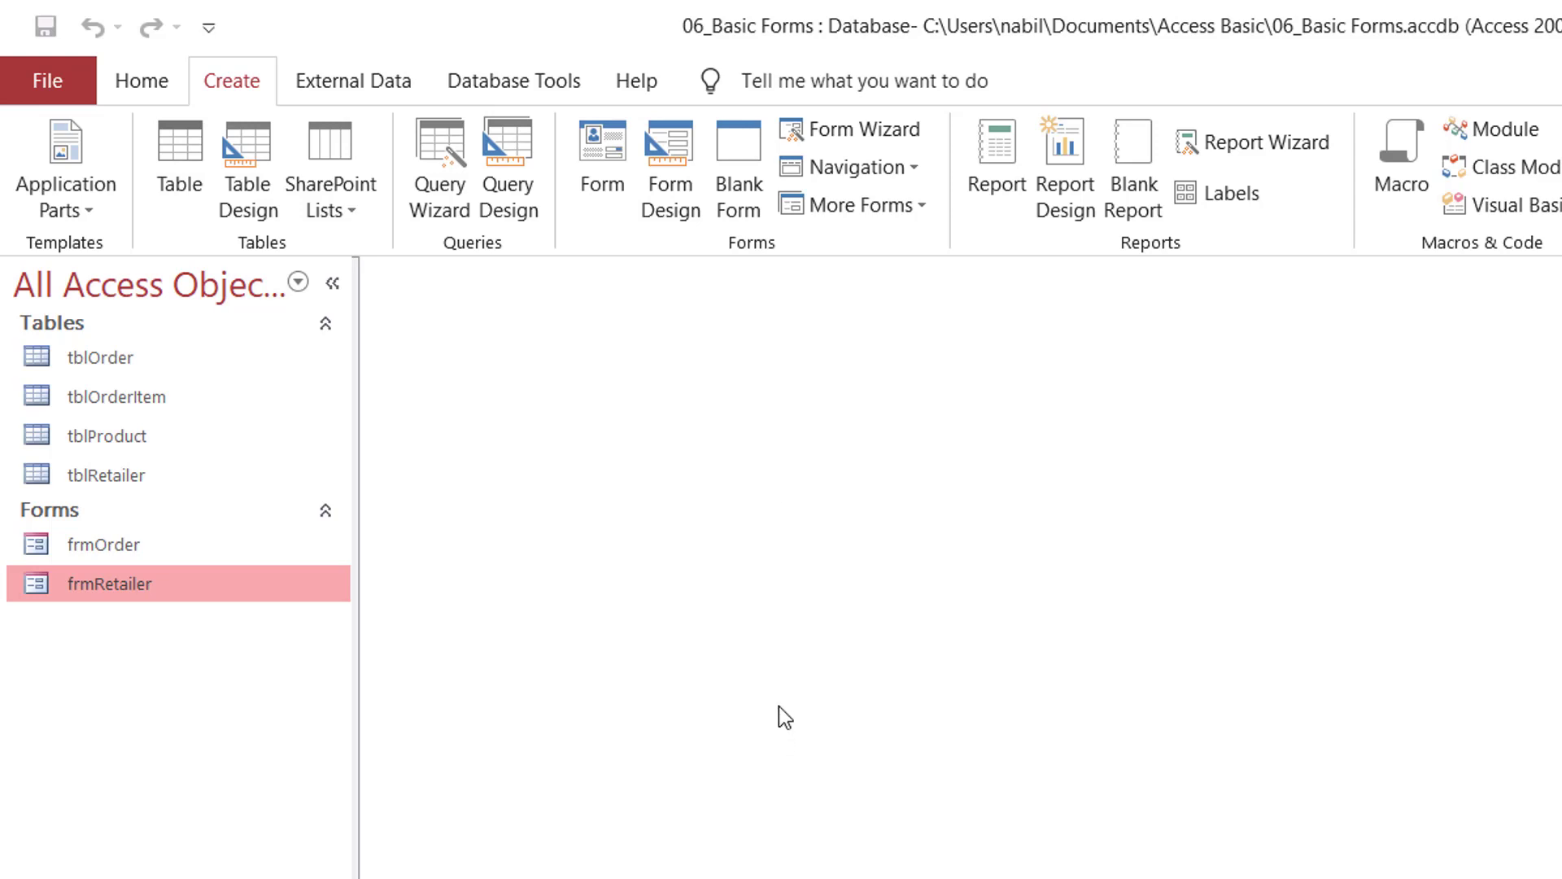
pyautogui.click(143, 440)
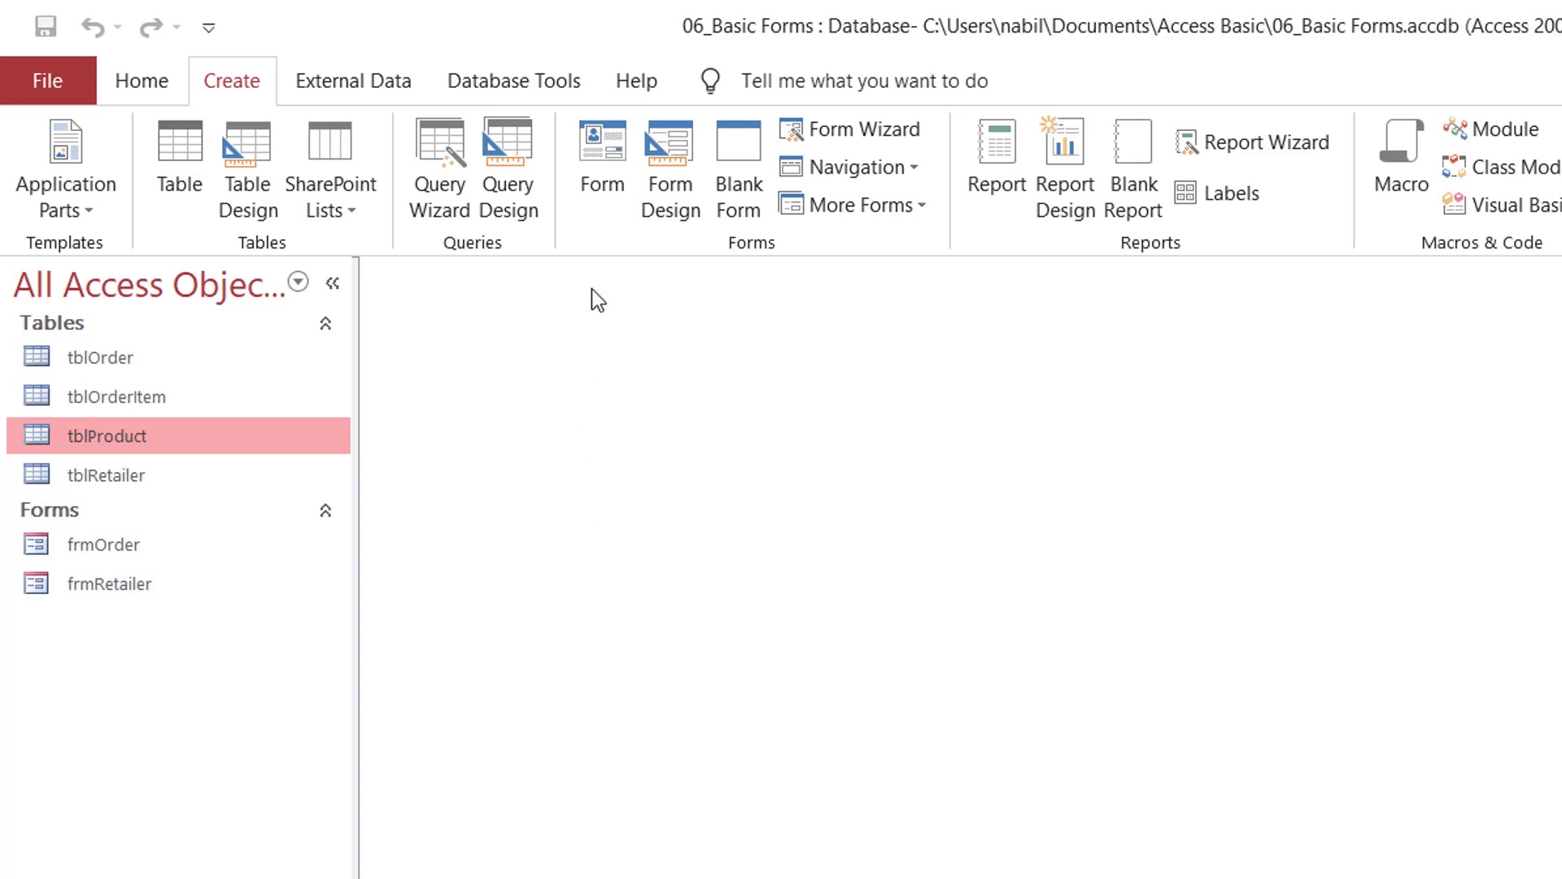
pyautogui.click(605, 141)
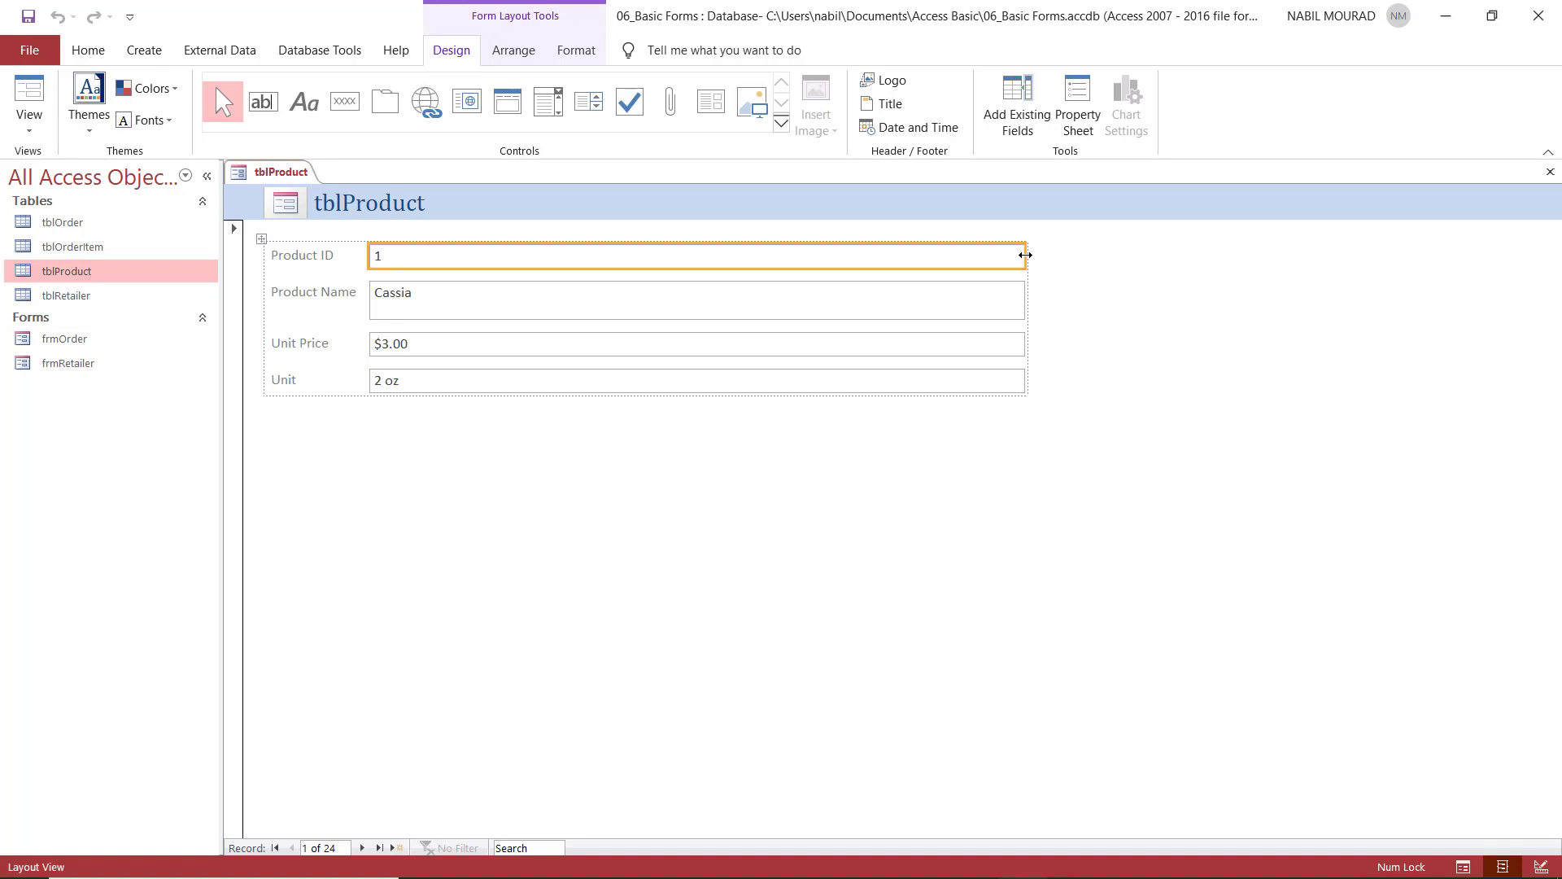
pyautogui.moveTo(1025, 254); pyautogui.dragTo(966, 255)
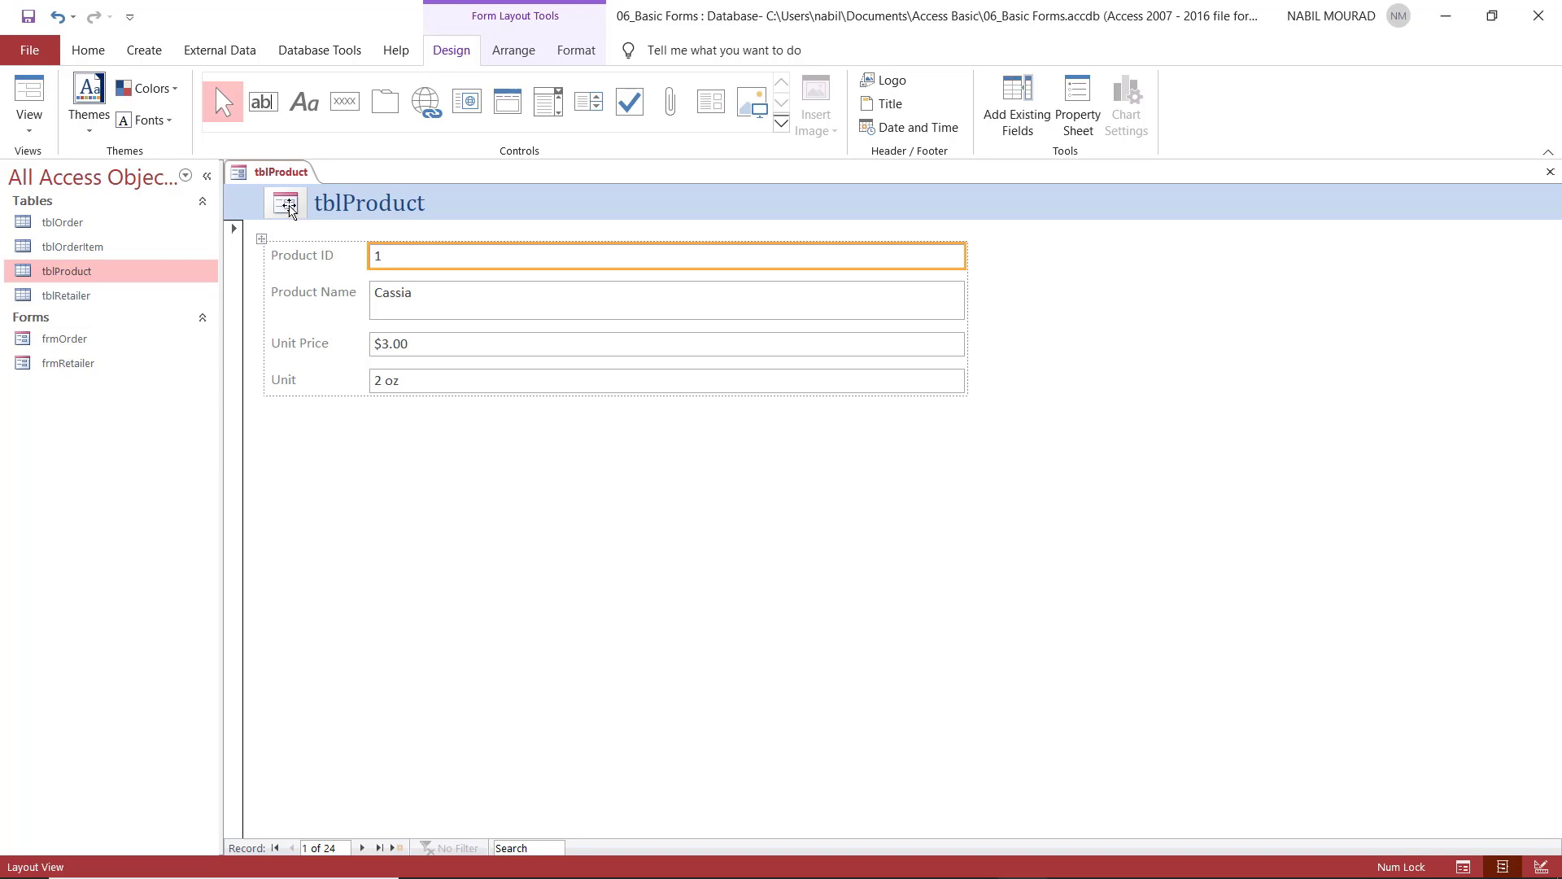
# Step: Delete the logo from the product form's header and change the header title to Product
pyautogui.click(290, 209)
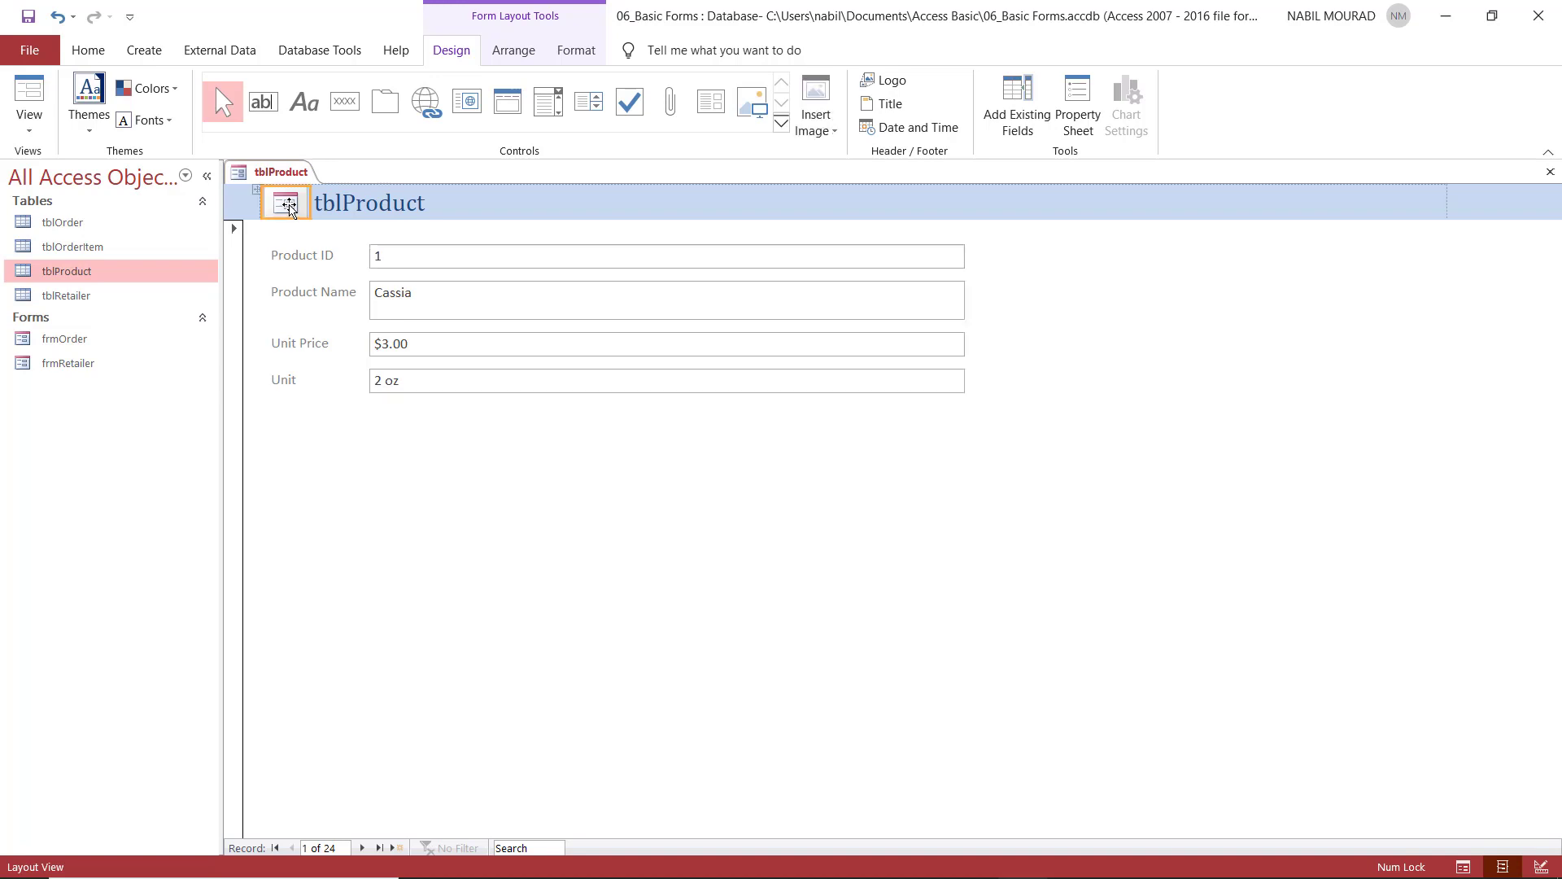
pyautogui.press('Delete')
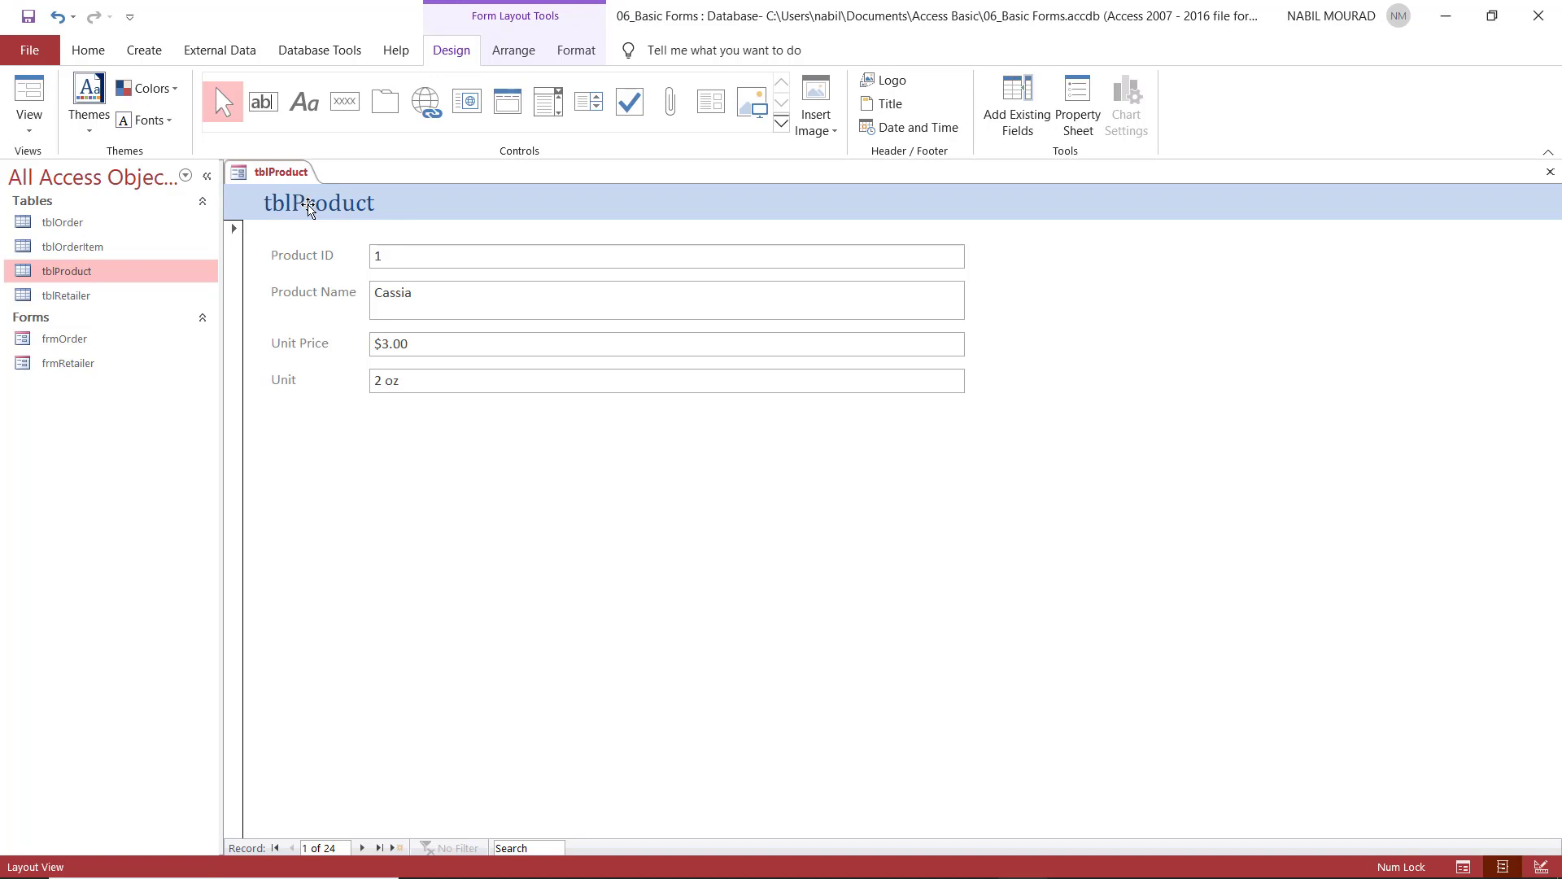
pyautogui.click(309, 209)
pyautogui.click(308, 205)
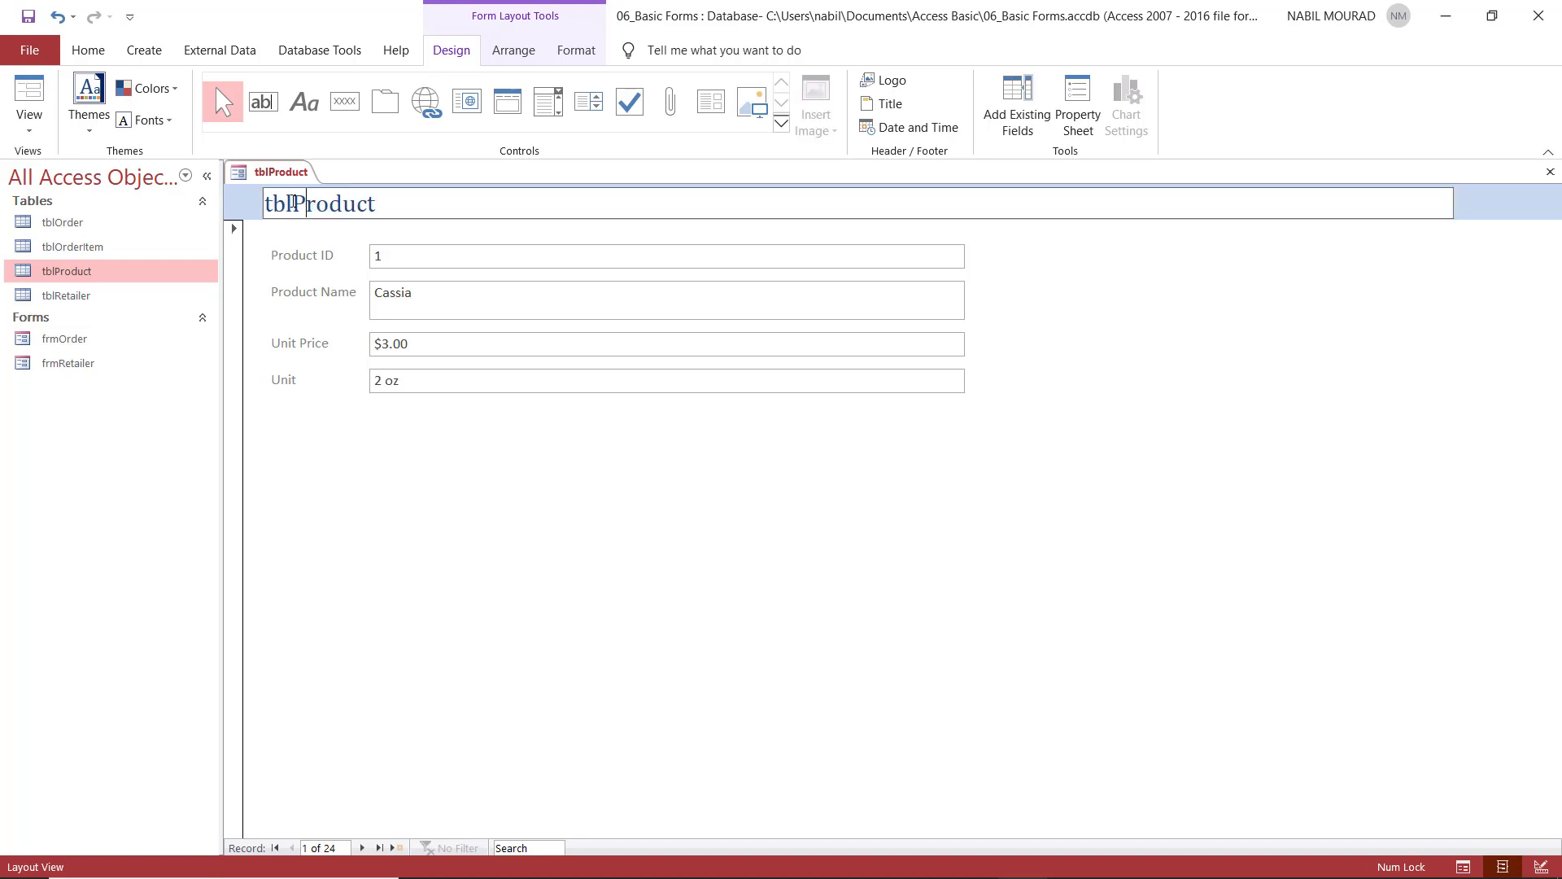
pyautogui.moveTo(292, 204); pyautogui.dragTo(265, 199)
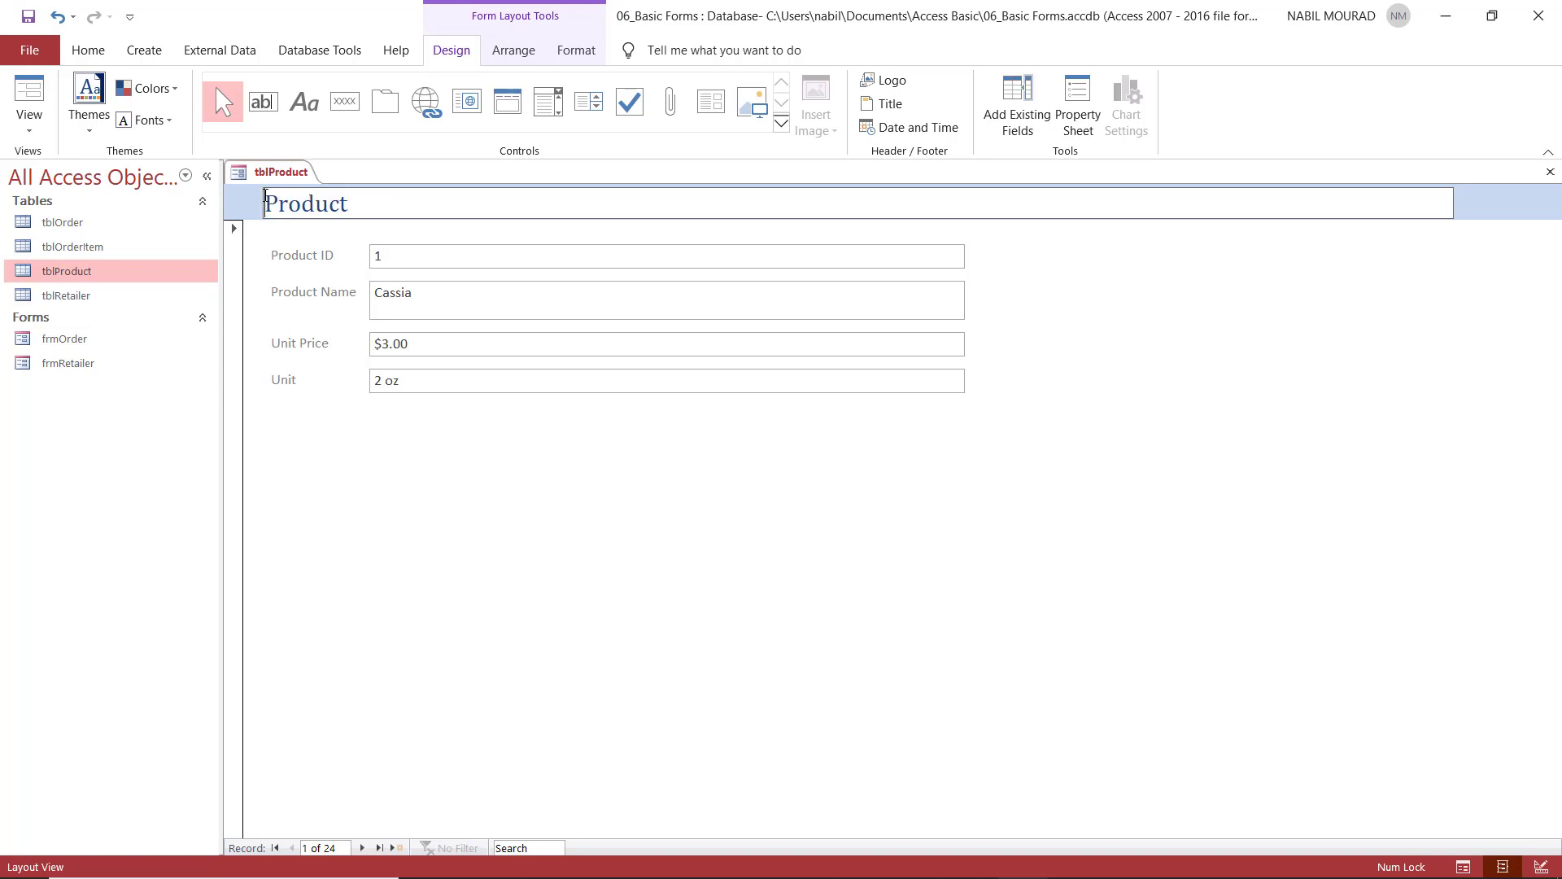
pyautogui.click(368, 535)
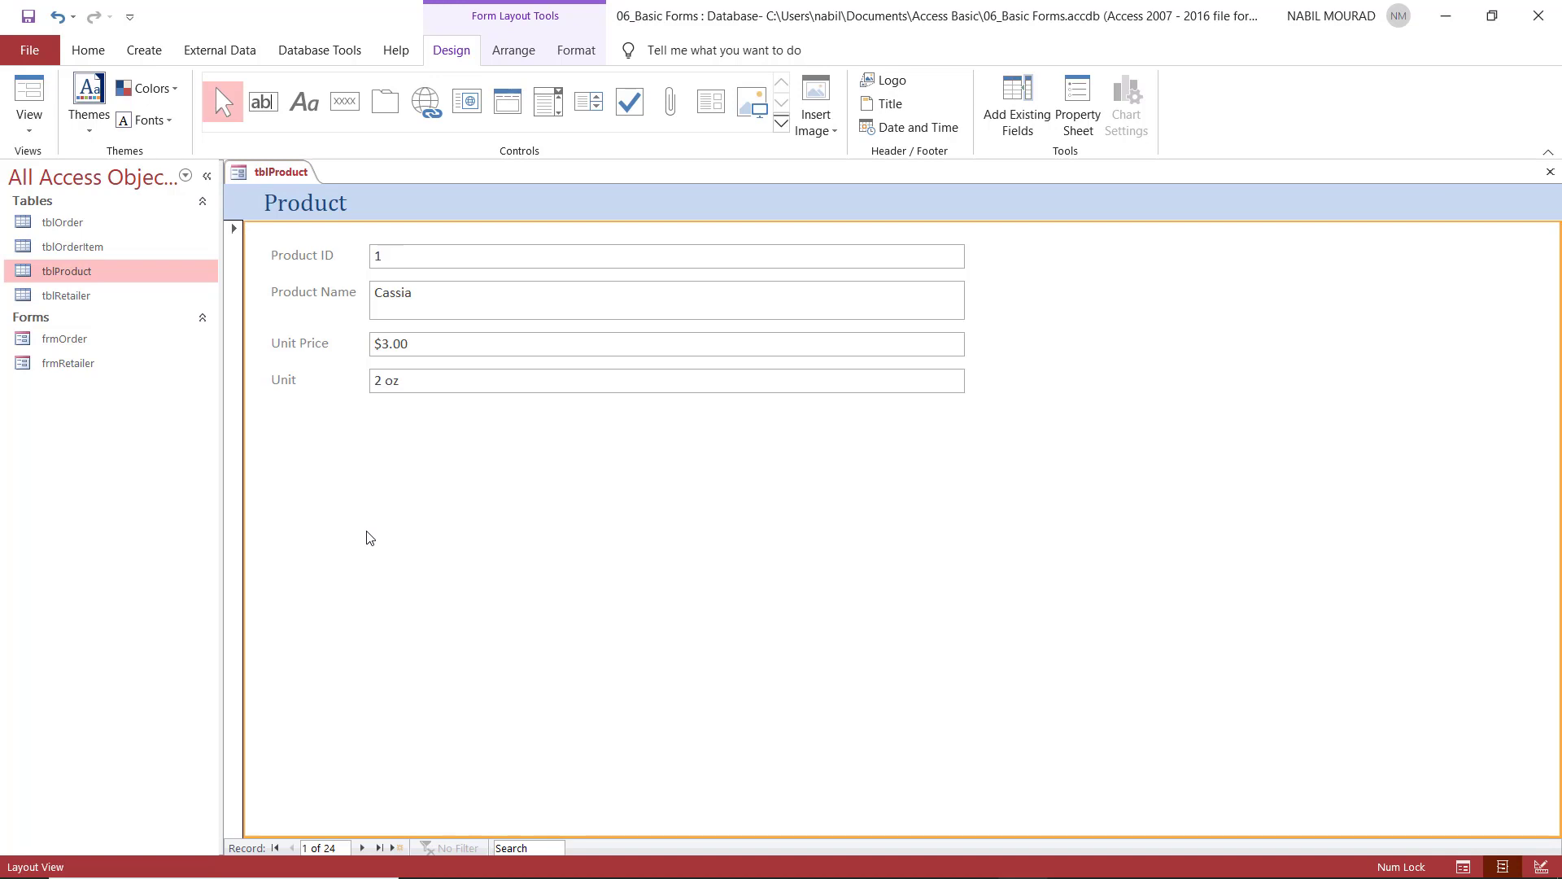
# Step: Close the product form without saving its design
pyautogui.click(1550, 173)
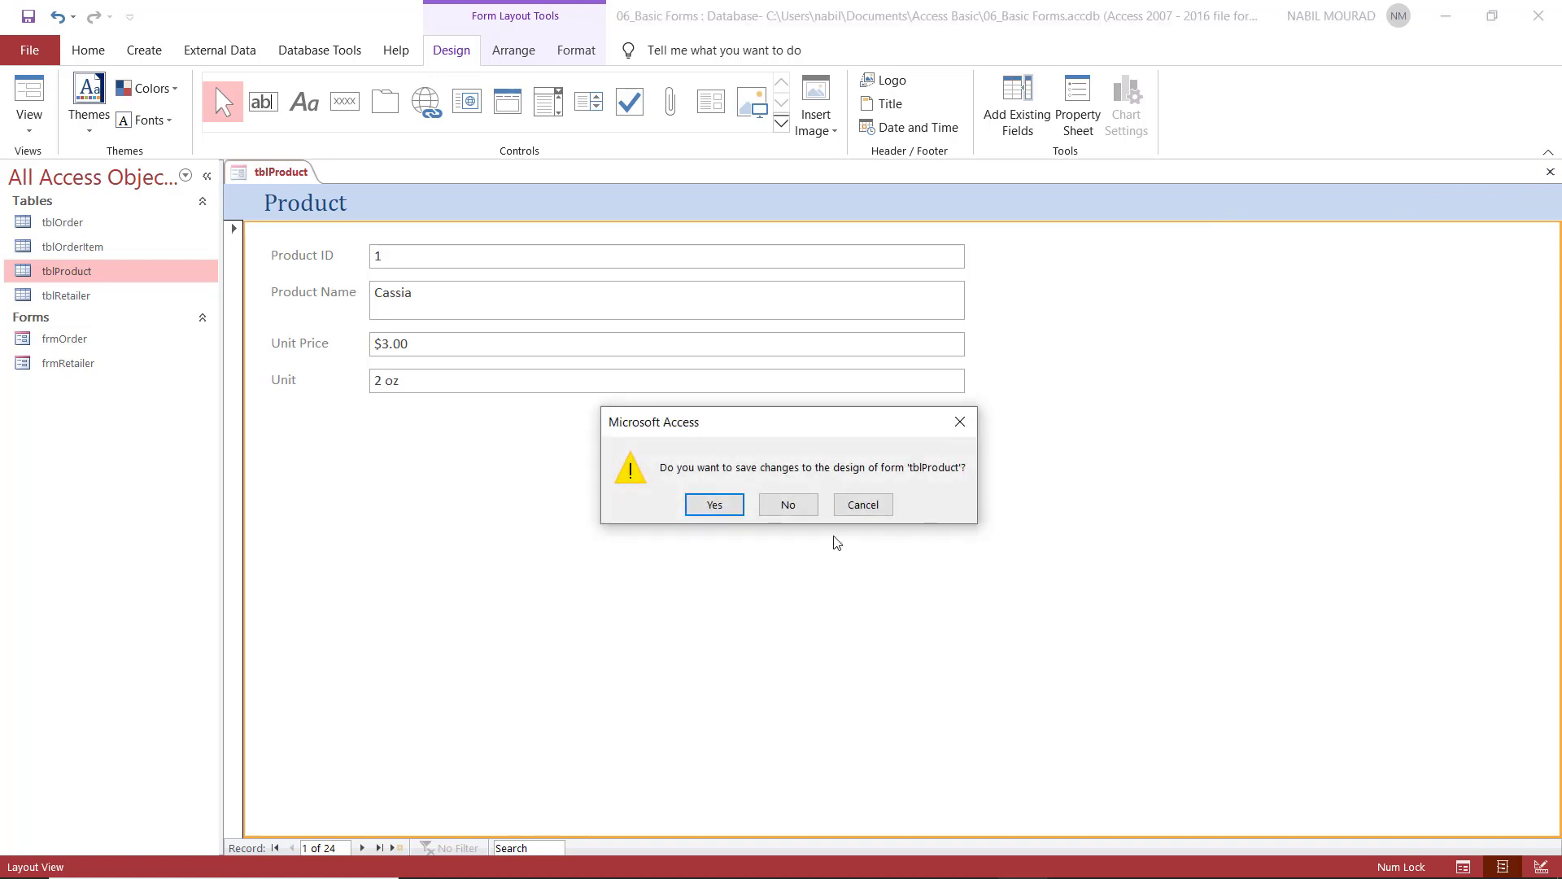
pyautogui.click(789, 505)
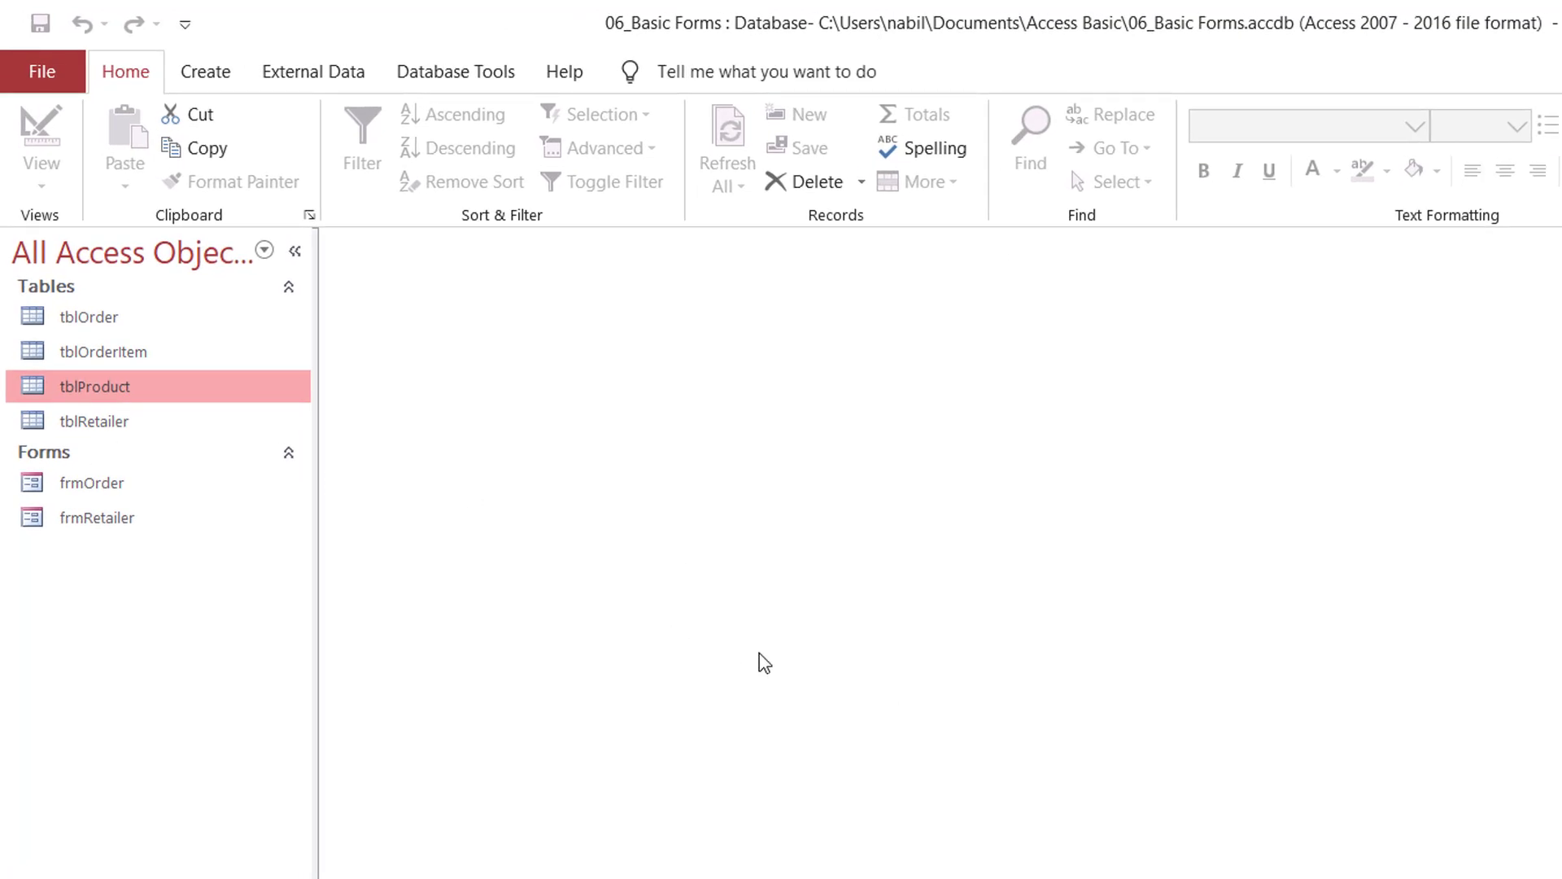
# Step: Start the Form Wizard with tblRetailer as the source table and include all of its fields
pyautogui.click(224, 75)
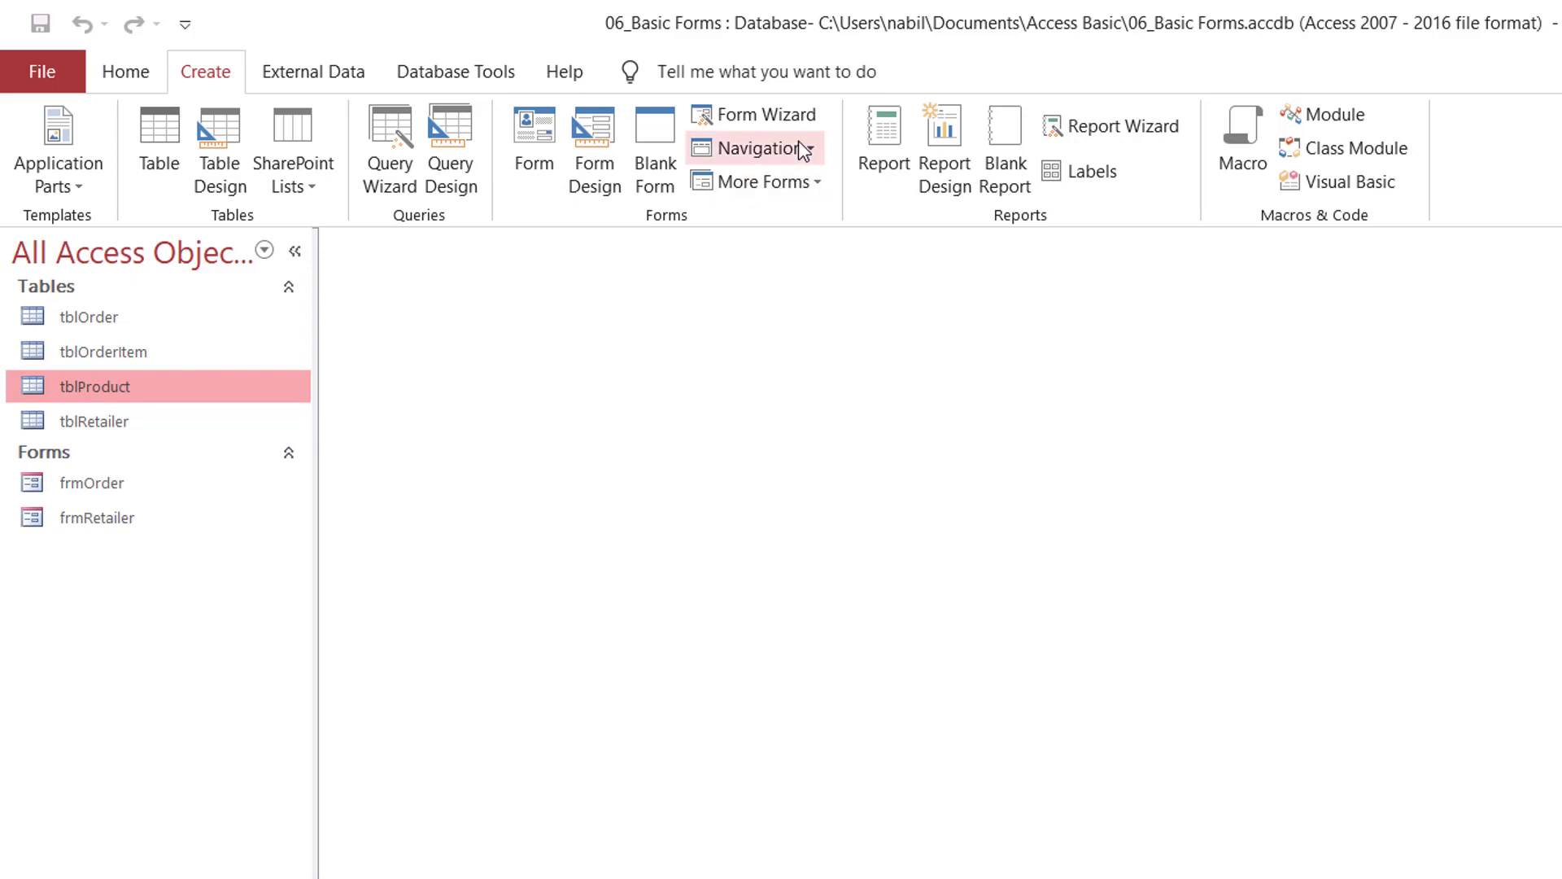
pyautogui.click(763, 117)
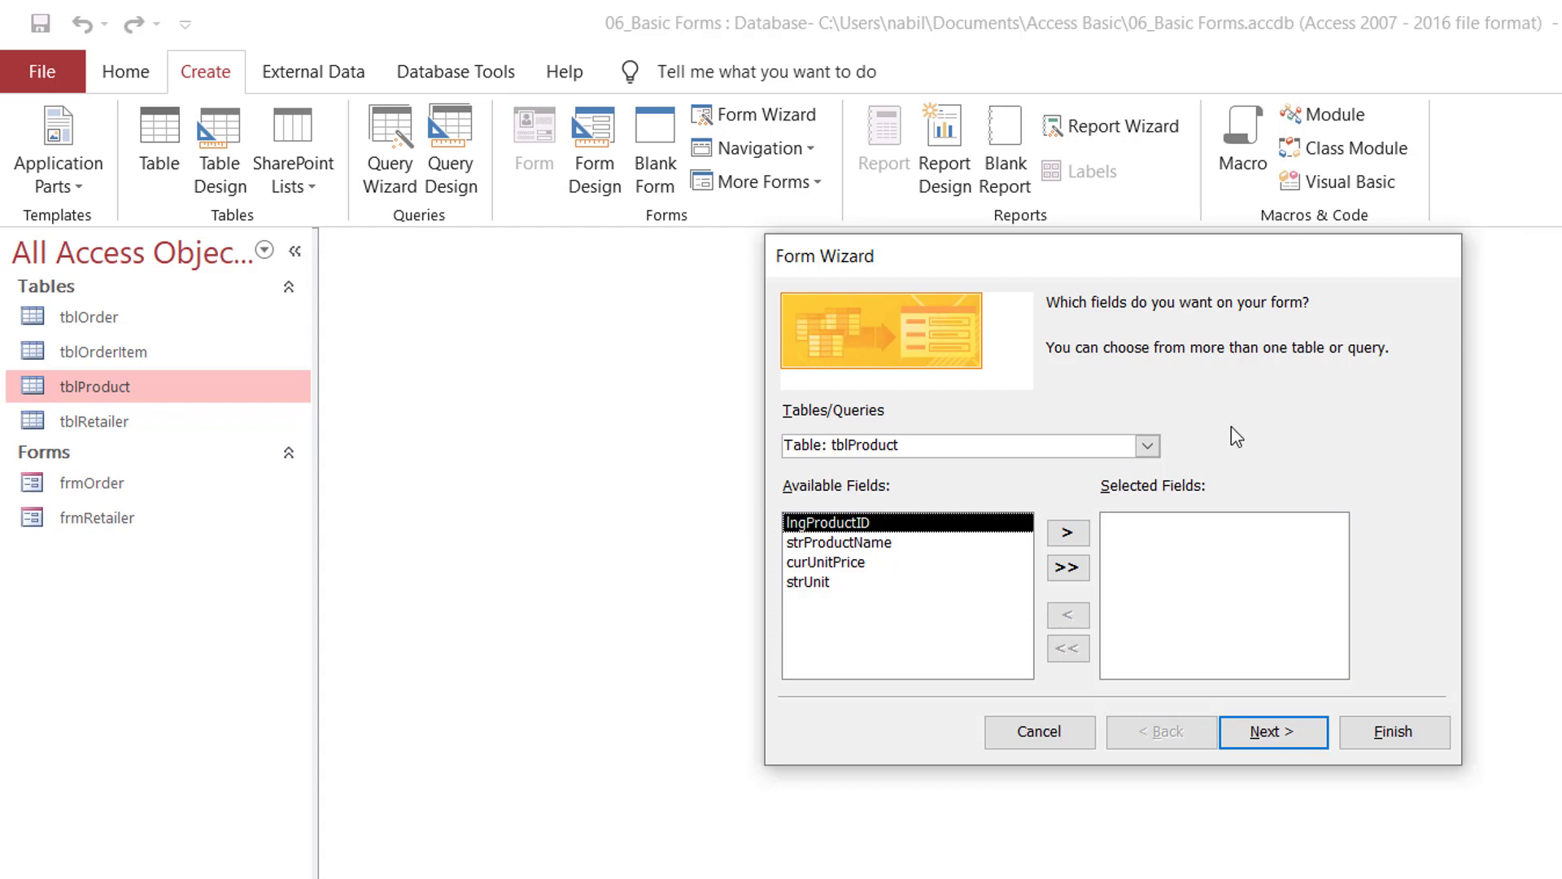
pyautogui.click(1148, 445)
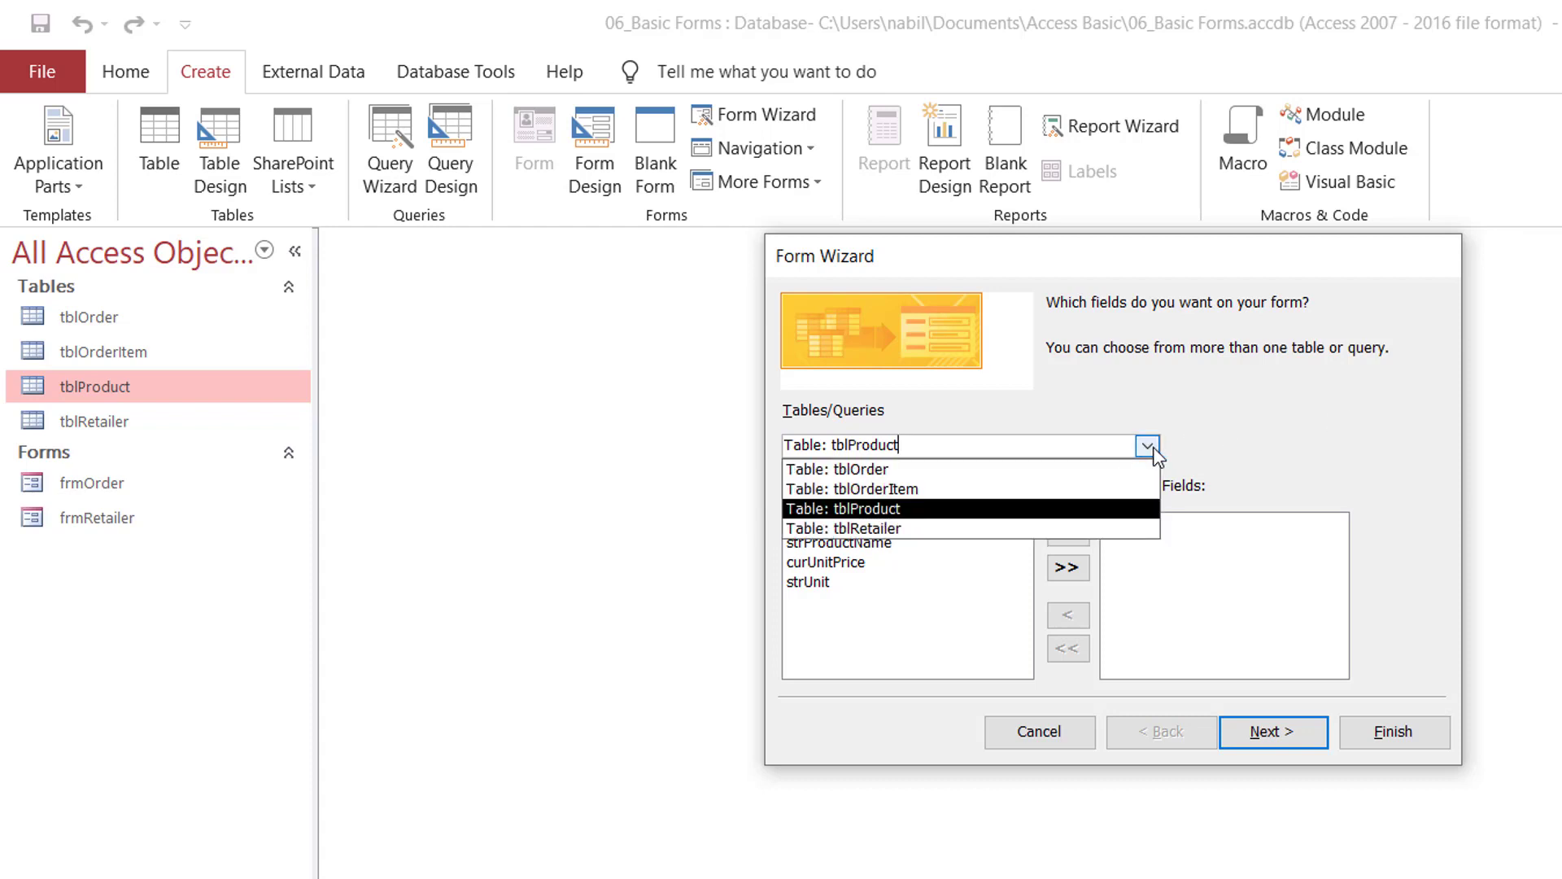
pyautogui.click(915, 531)
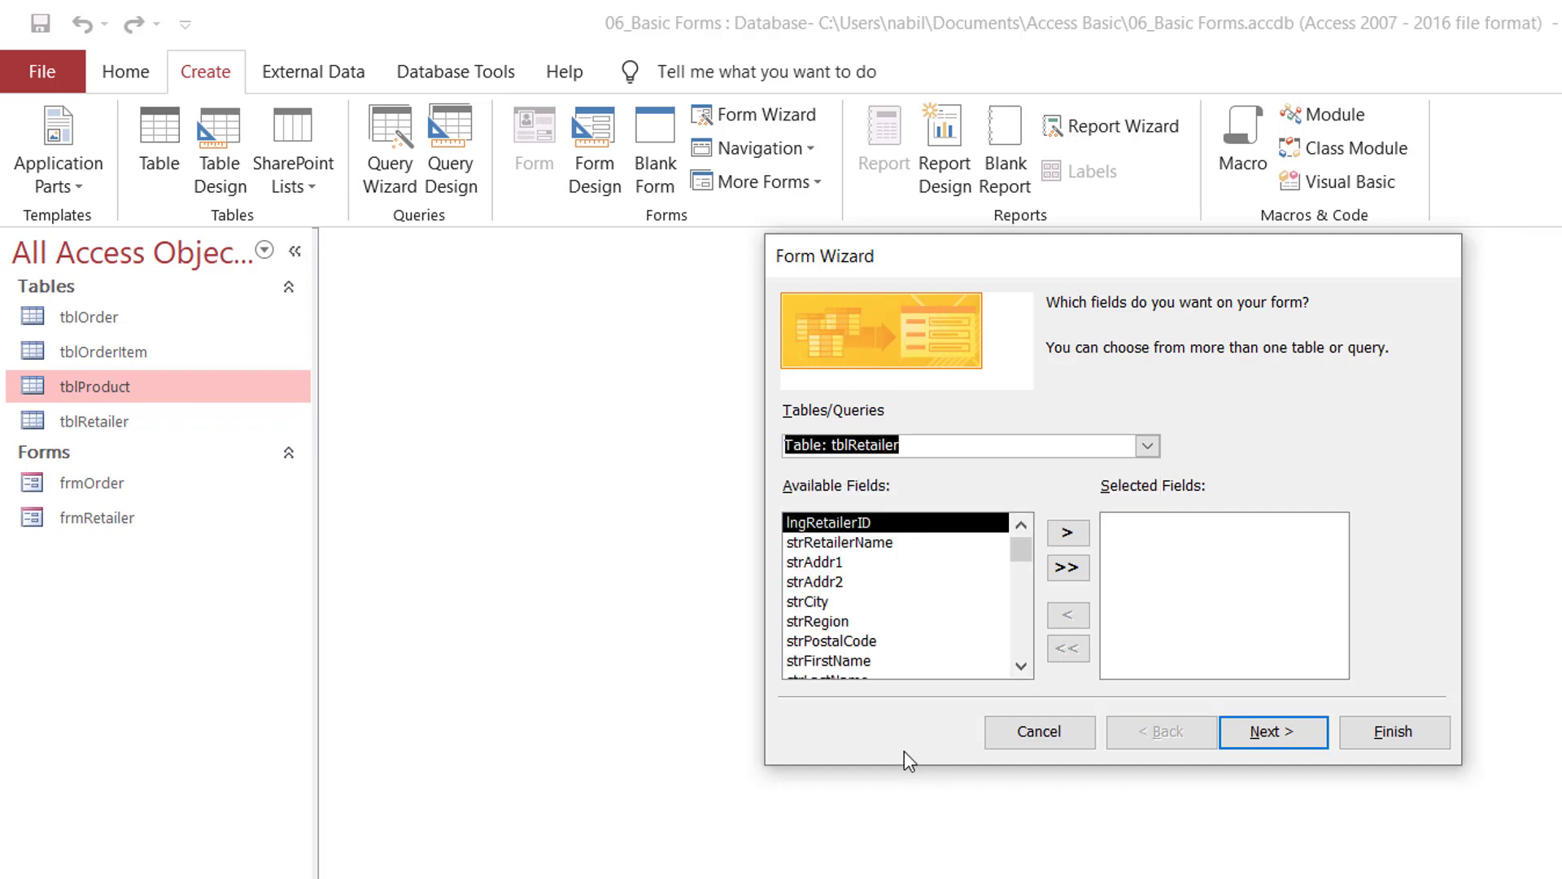
pyautogui.click(1066, 567)
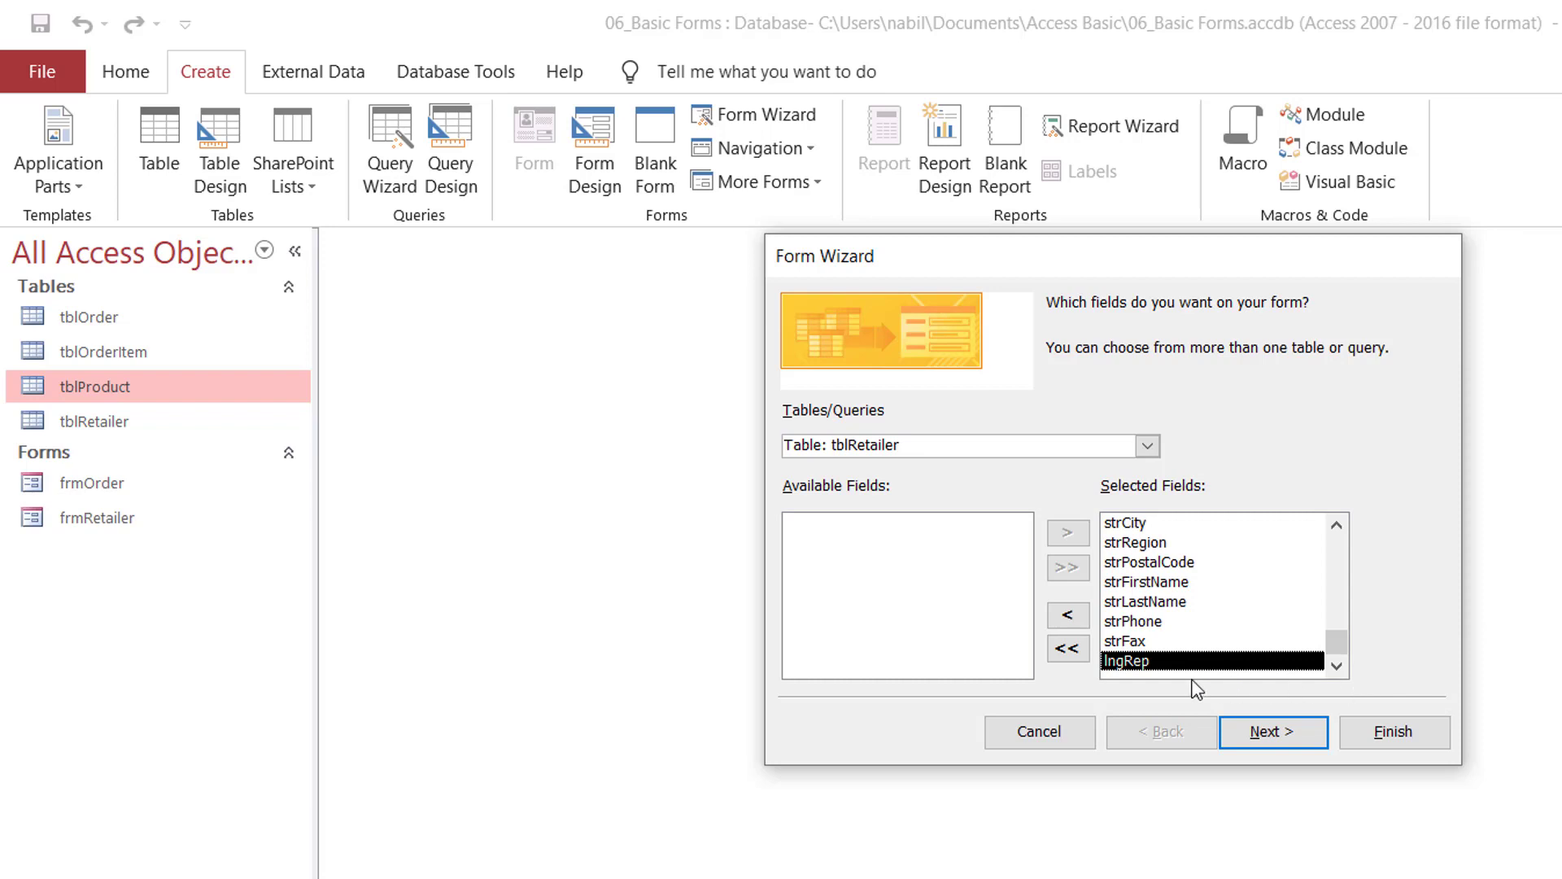
# Step: Remove strFax and strAddr2 from the selected fields and continue to the form layout choice
pyautogui.click(1143, 643)
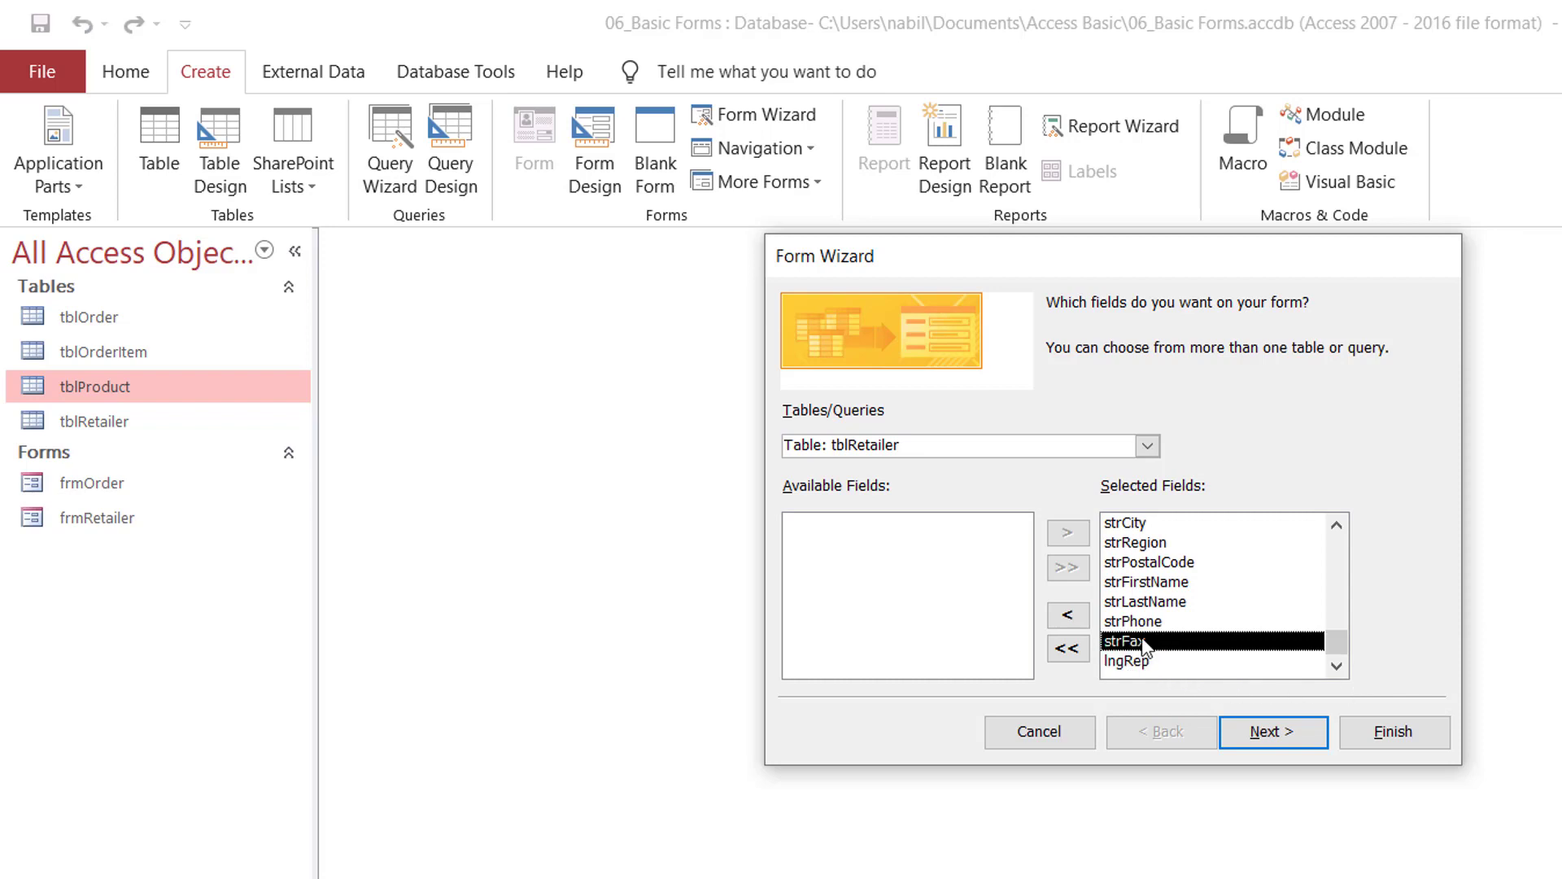
pyautogui.click(1067, 621)
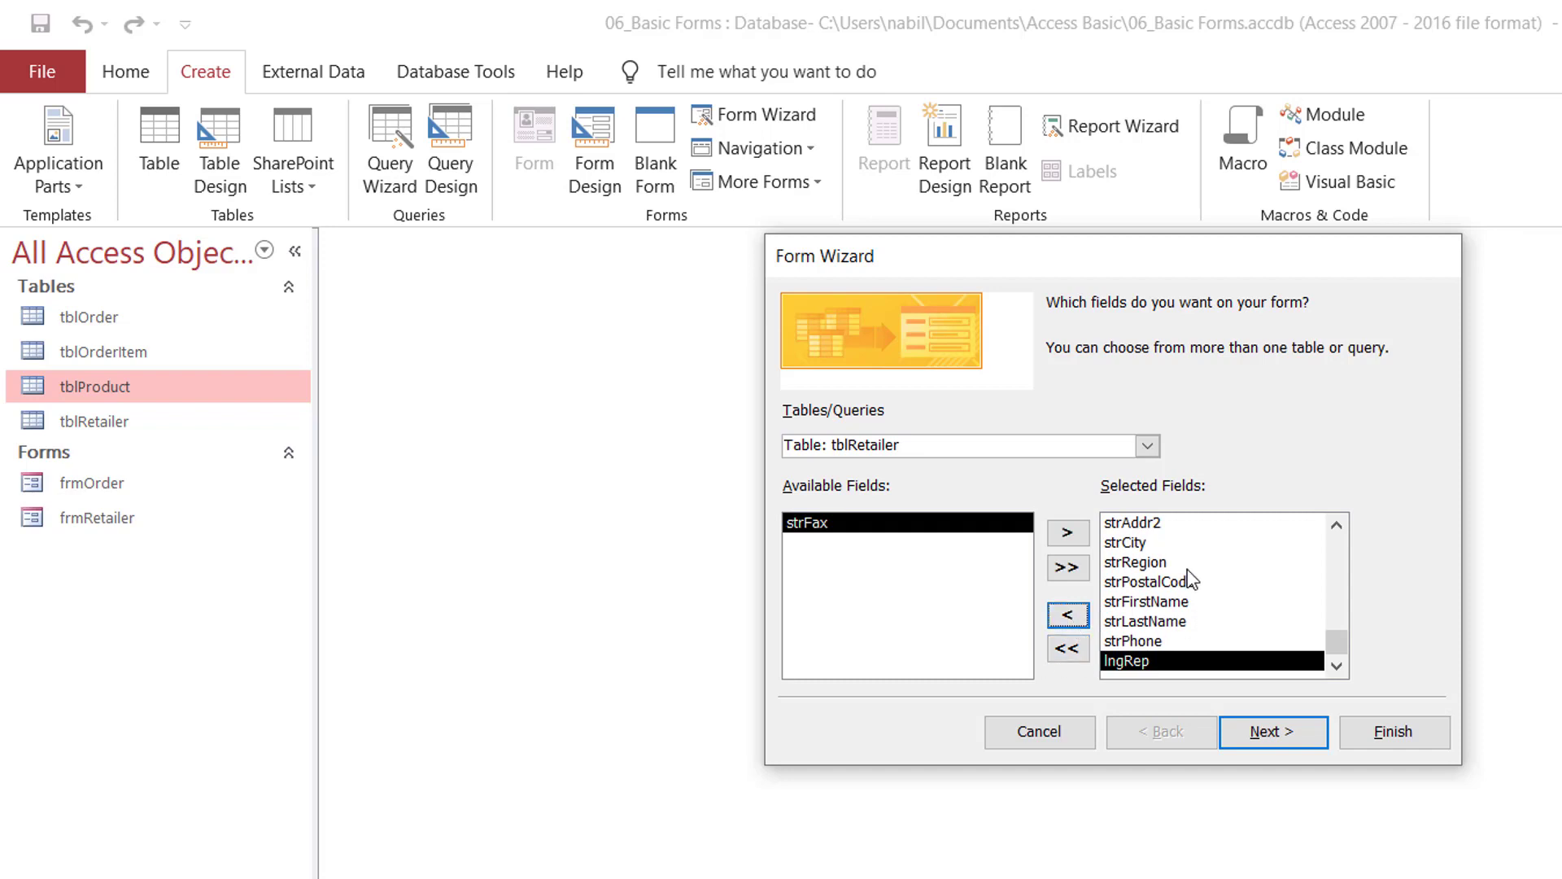
pyautogui.click(1146, 528)
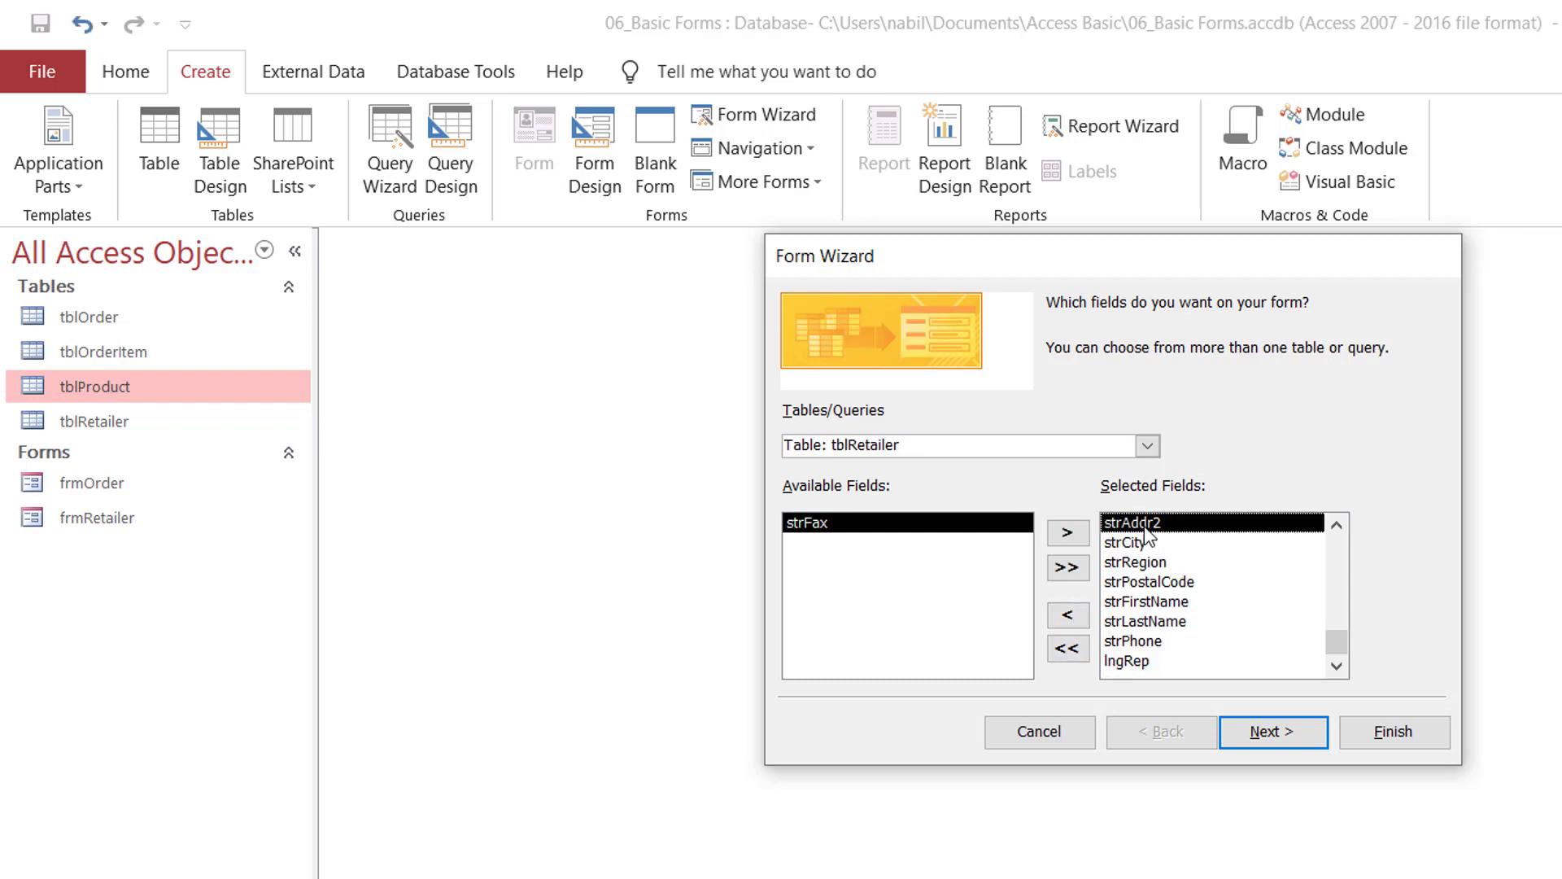
pyautogui.click(1067, 616)
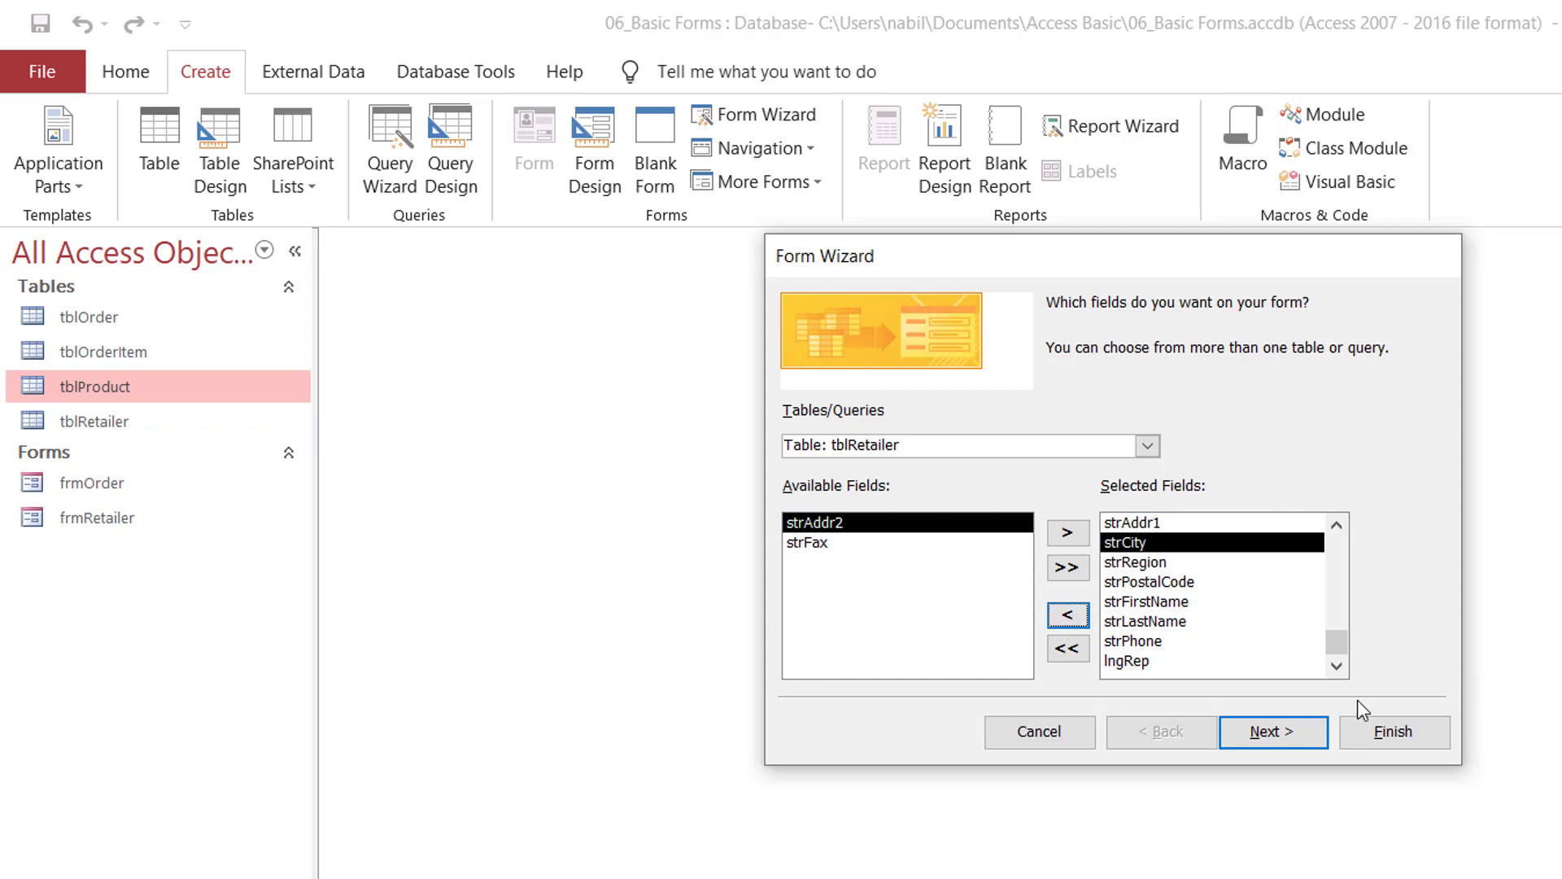
pyautogui.click(1299, 733)
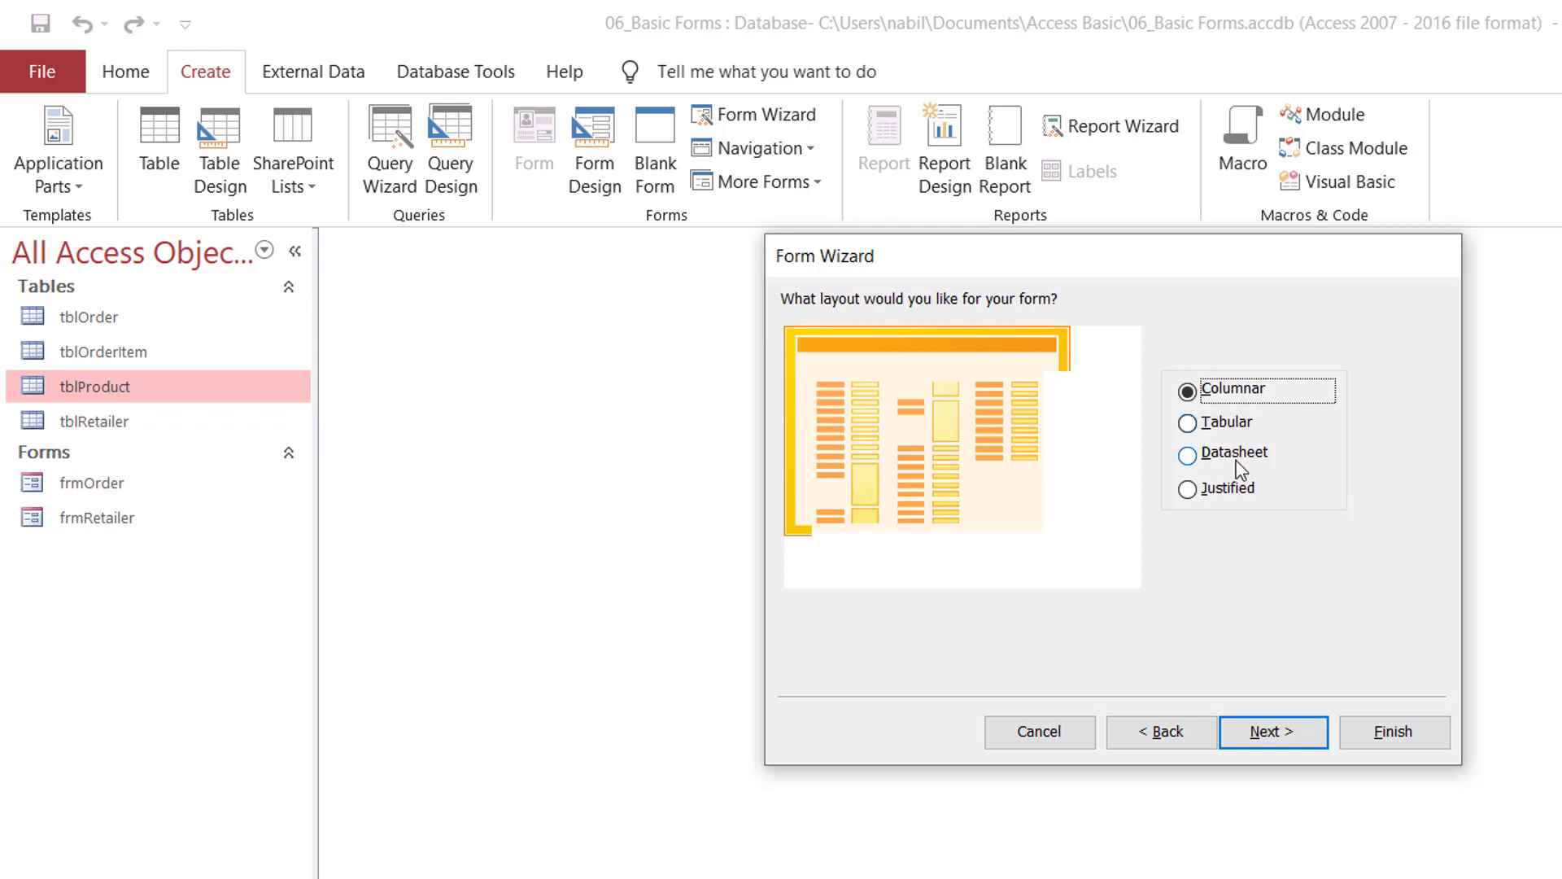
# Step: Preview the Tabular, Datasheet and Justified layouts, and choose the Columnar layout for the form
pyautogui.click(1188, 423)
pyautogui.click(1188, 455)
pyautogui.click(1188, 489)
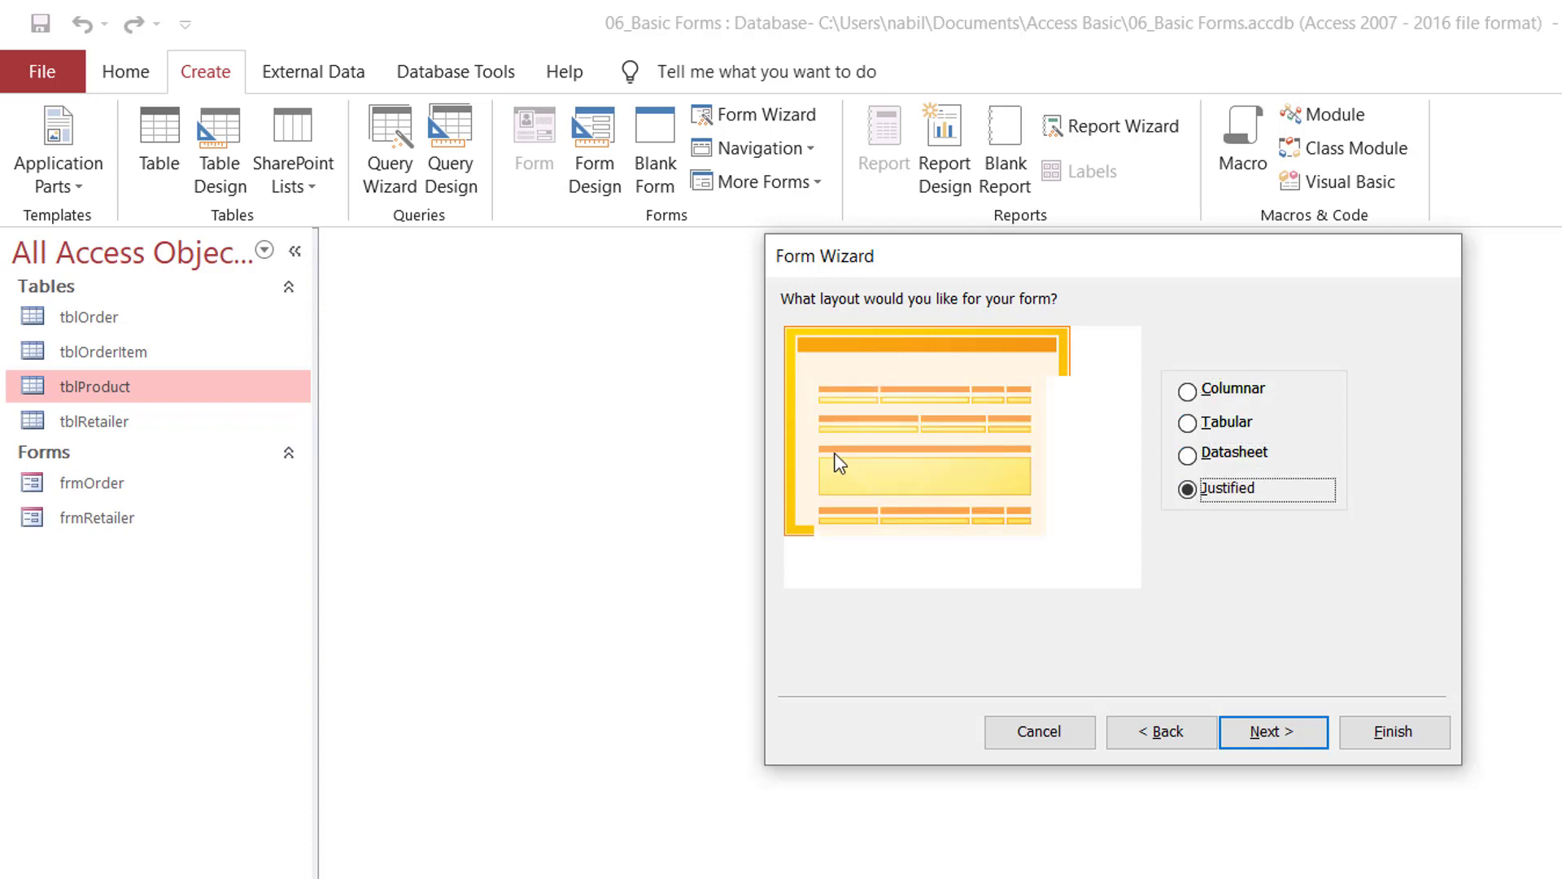
pyautogui.click(1188, 392)
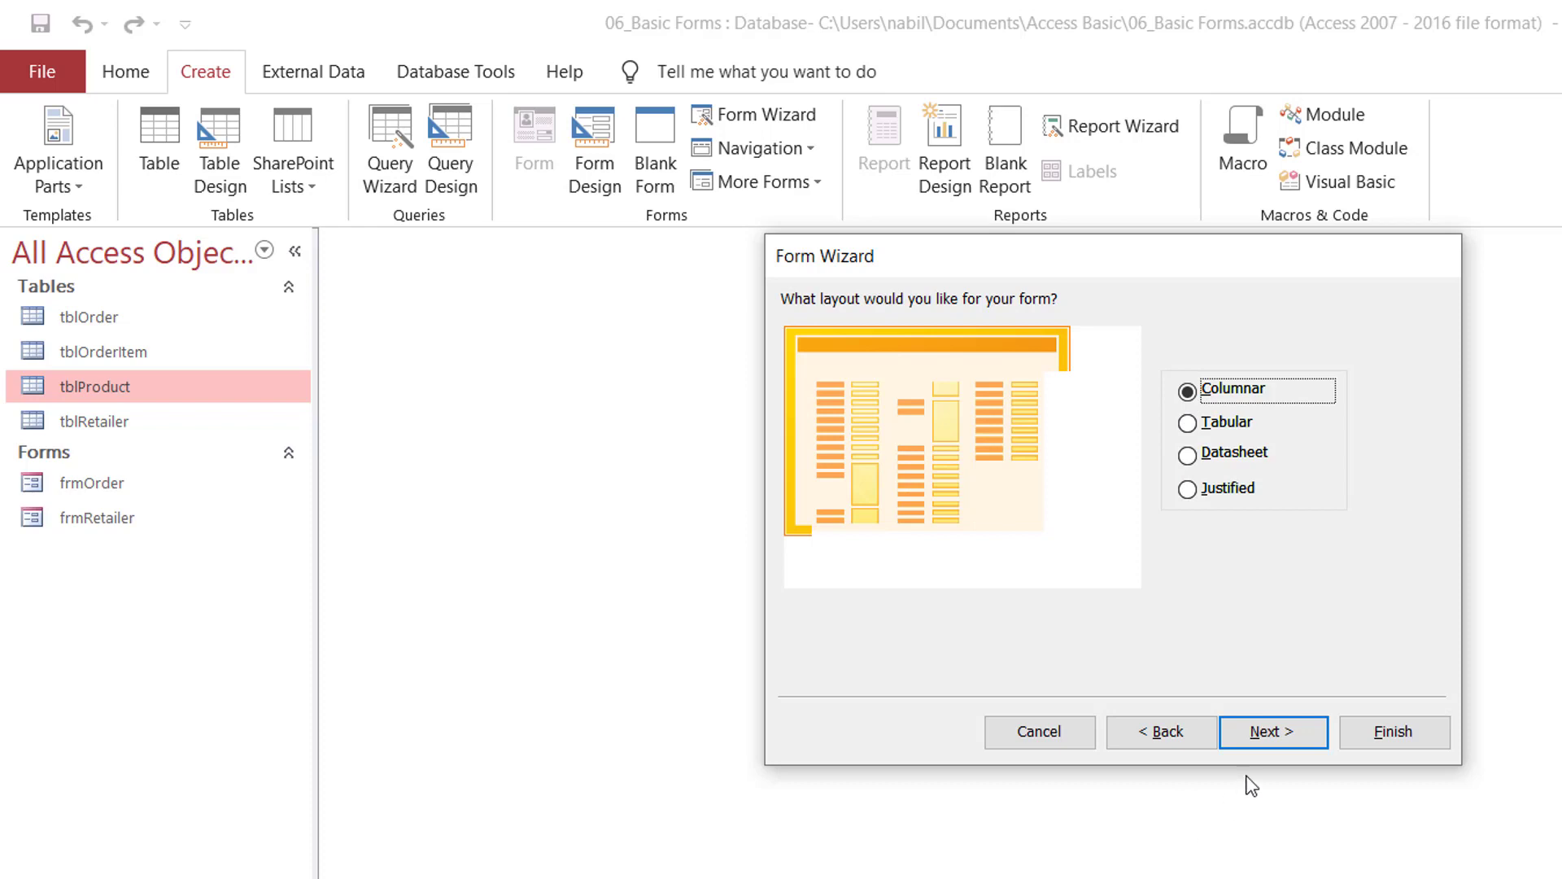
pyautogui.click(1294, 729)
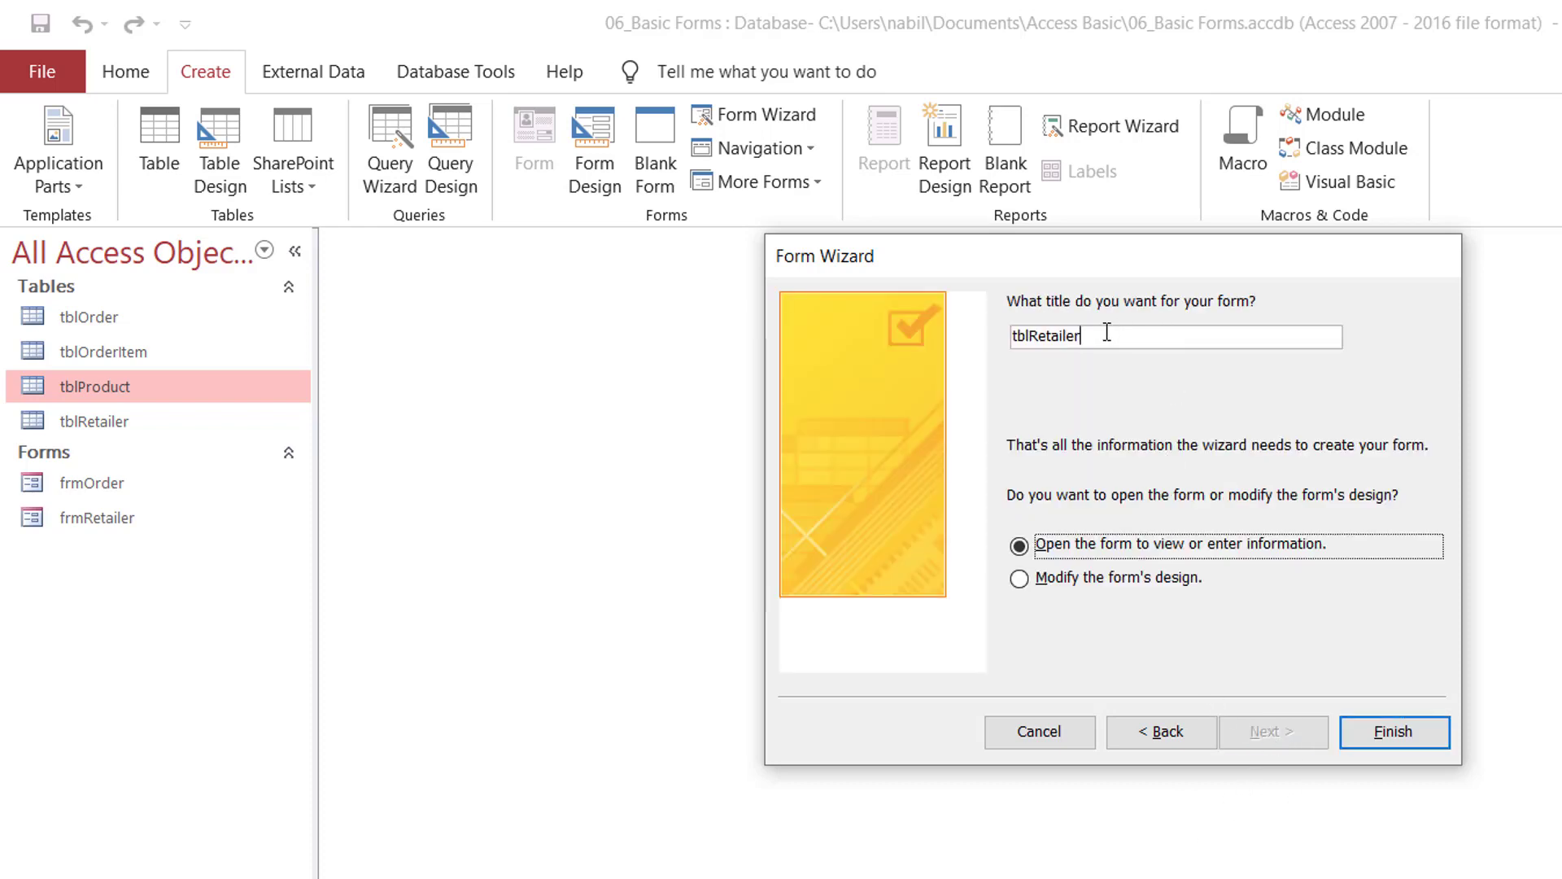
# Step: Title the form Clients, finish the wizard to open the form, and close it
pyautogui.moveTo(1106, 331); pyautogui.dragTo(955, 325)
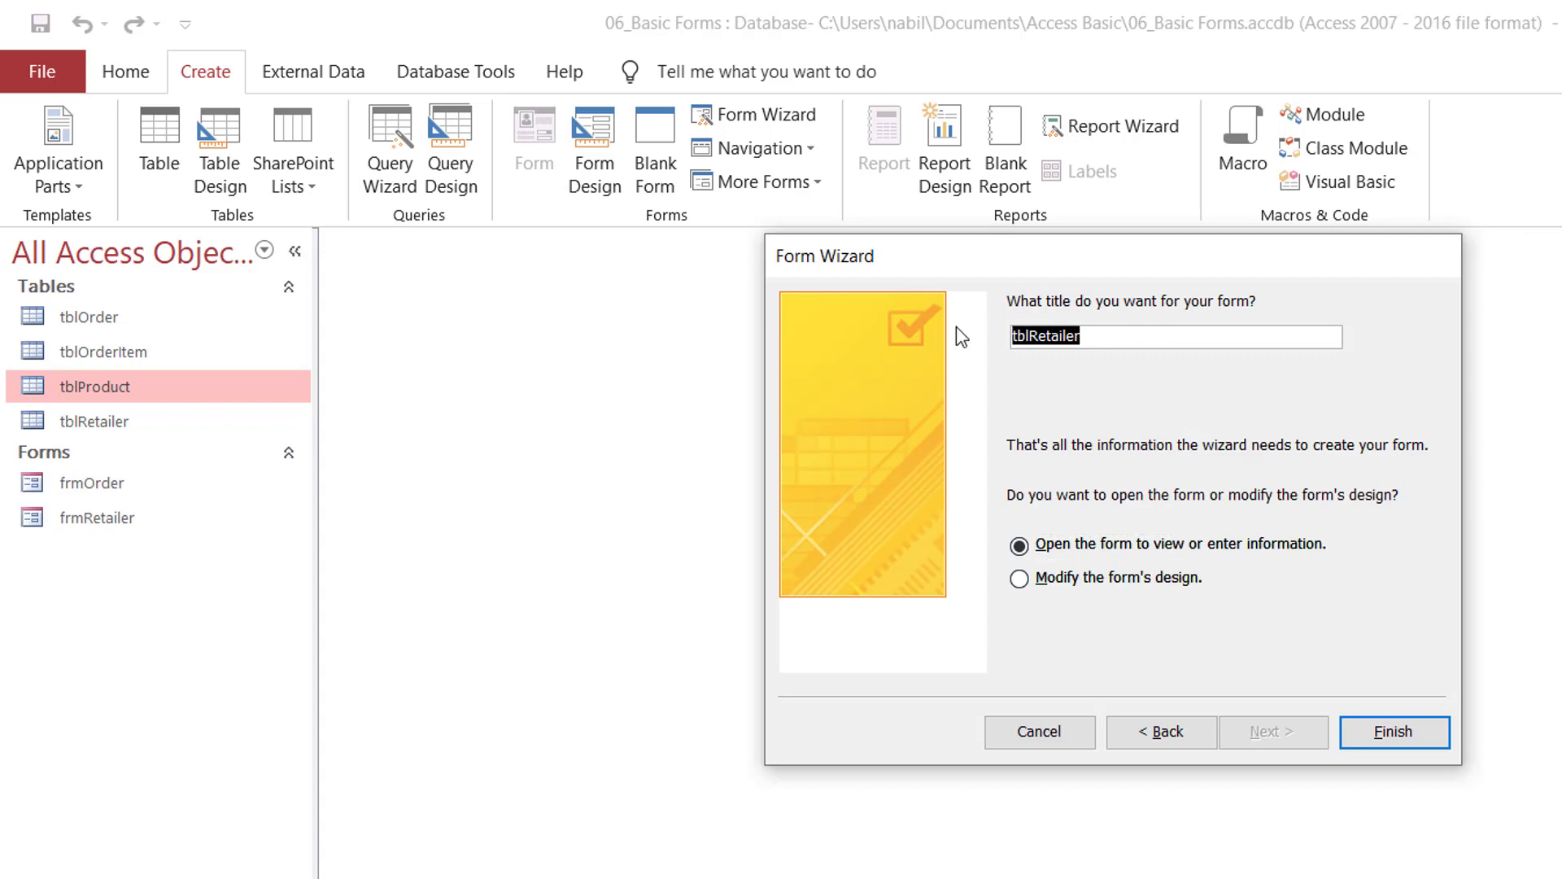
pyautogui.press('BackSpace')
pyautogui.write('Clients')
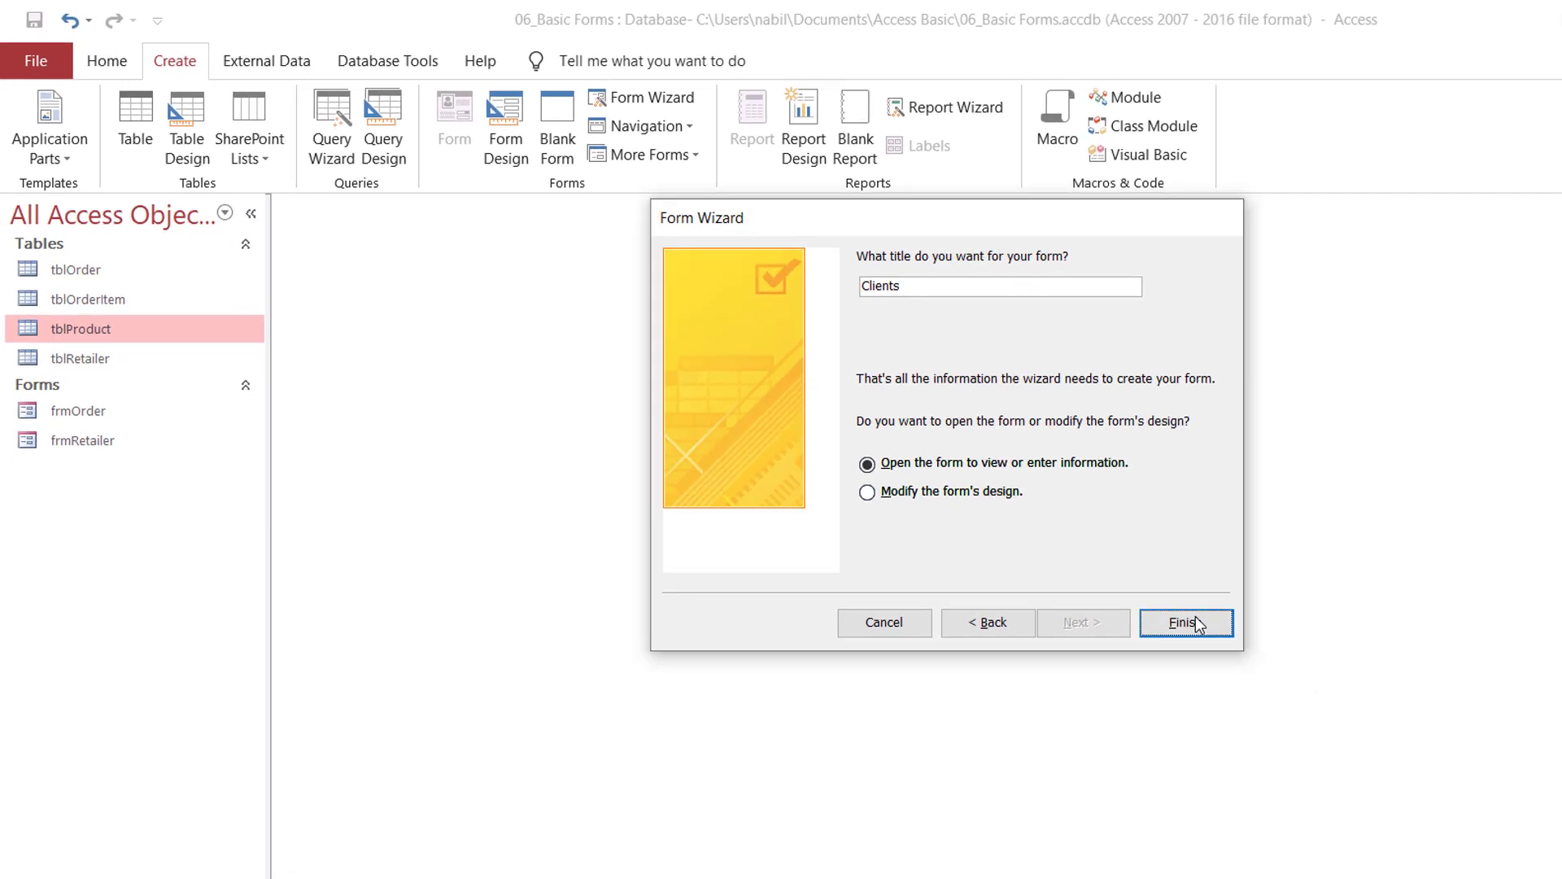
pyautogui.click(1393, 731)
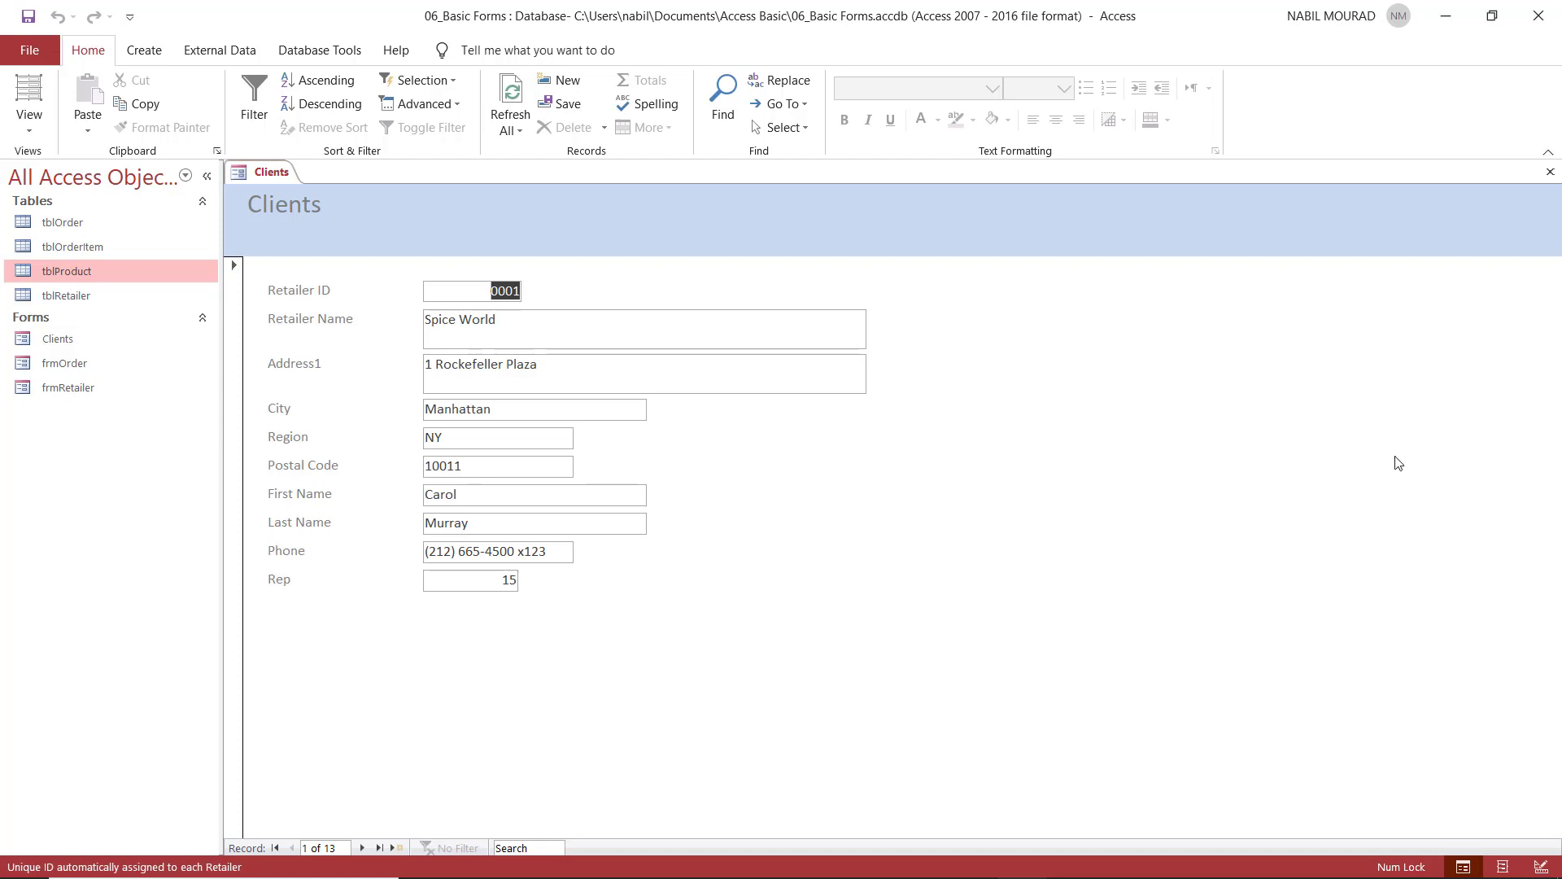
pyautogui.click(1550, 173)
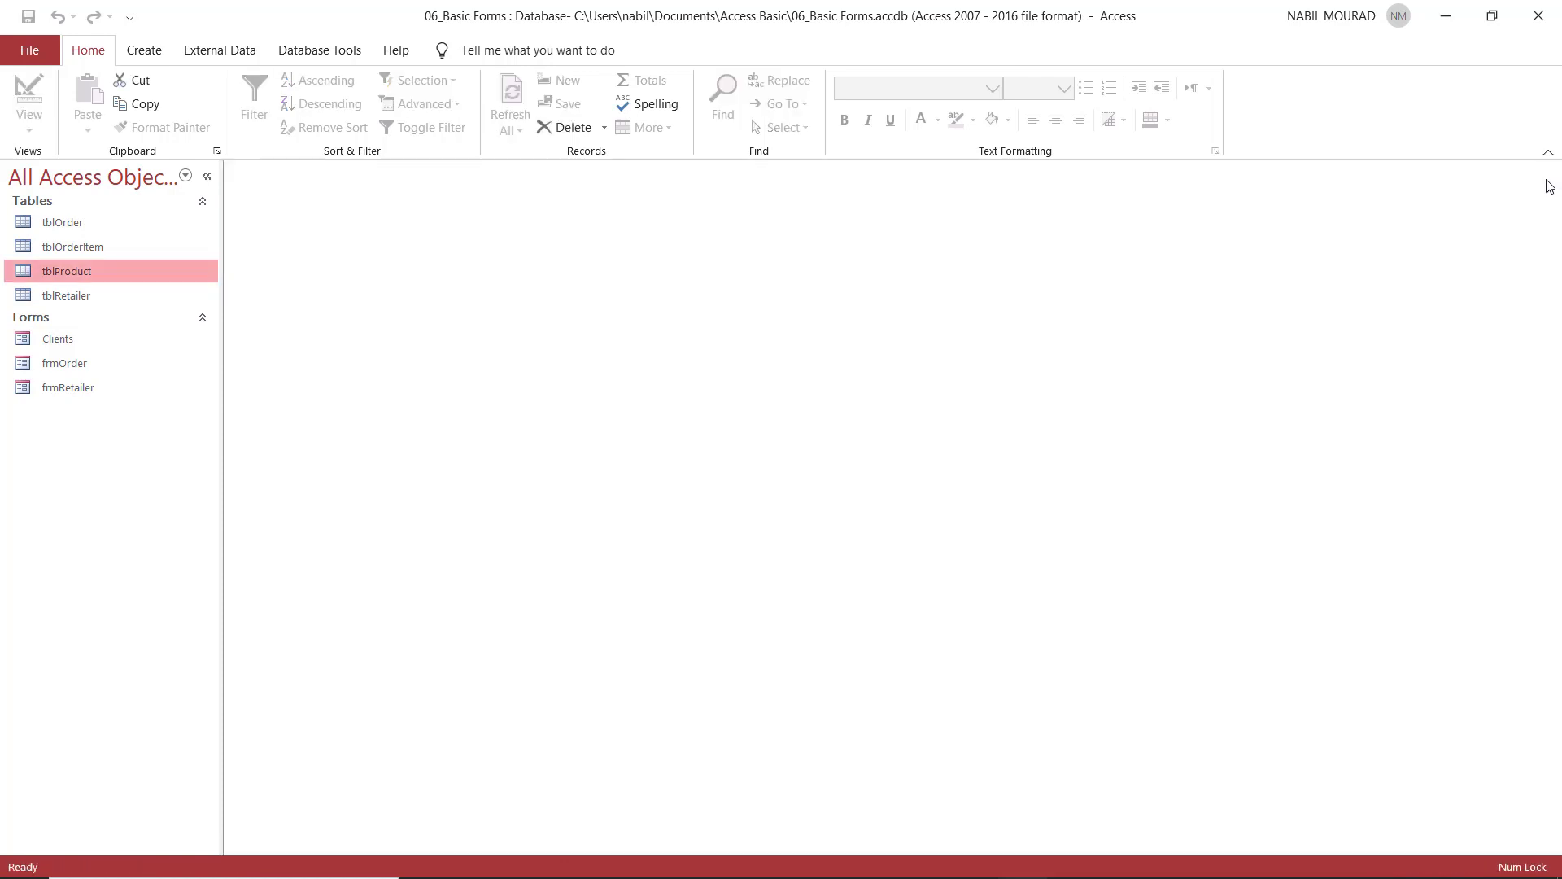
# Step: Create a new blank form in Design view and close the Field List
pyautogui.click(160, 52)
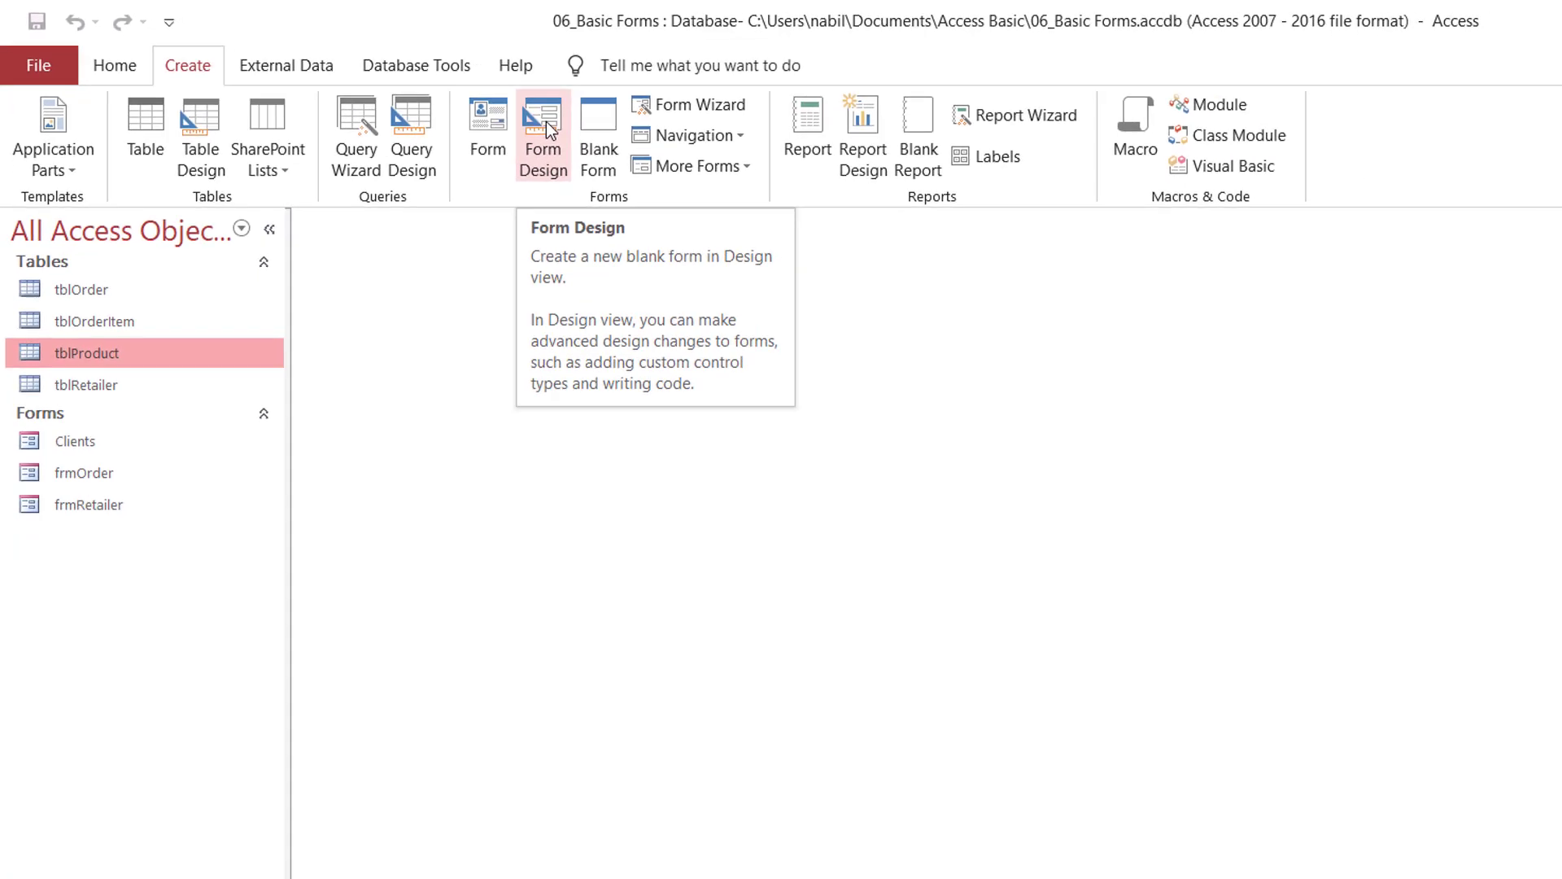
pyautogui.click(545, 122)
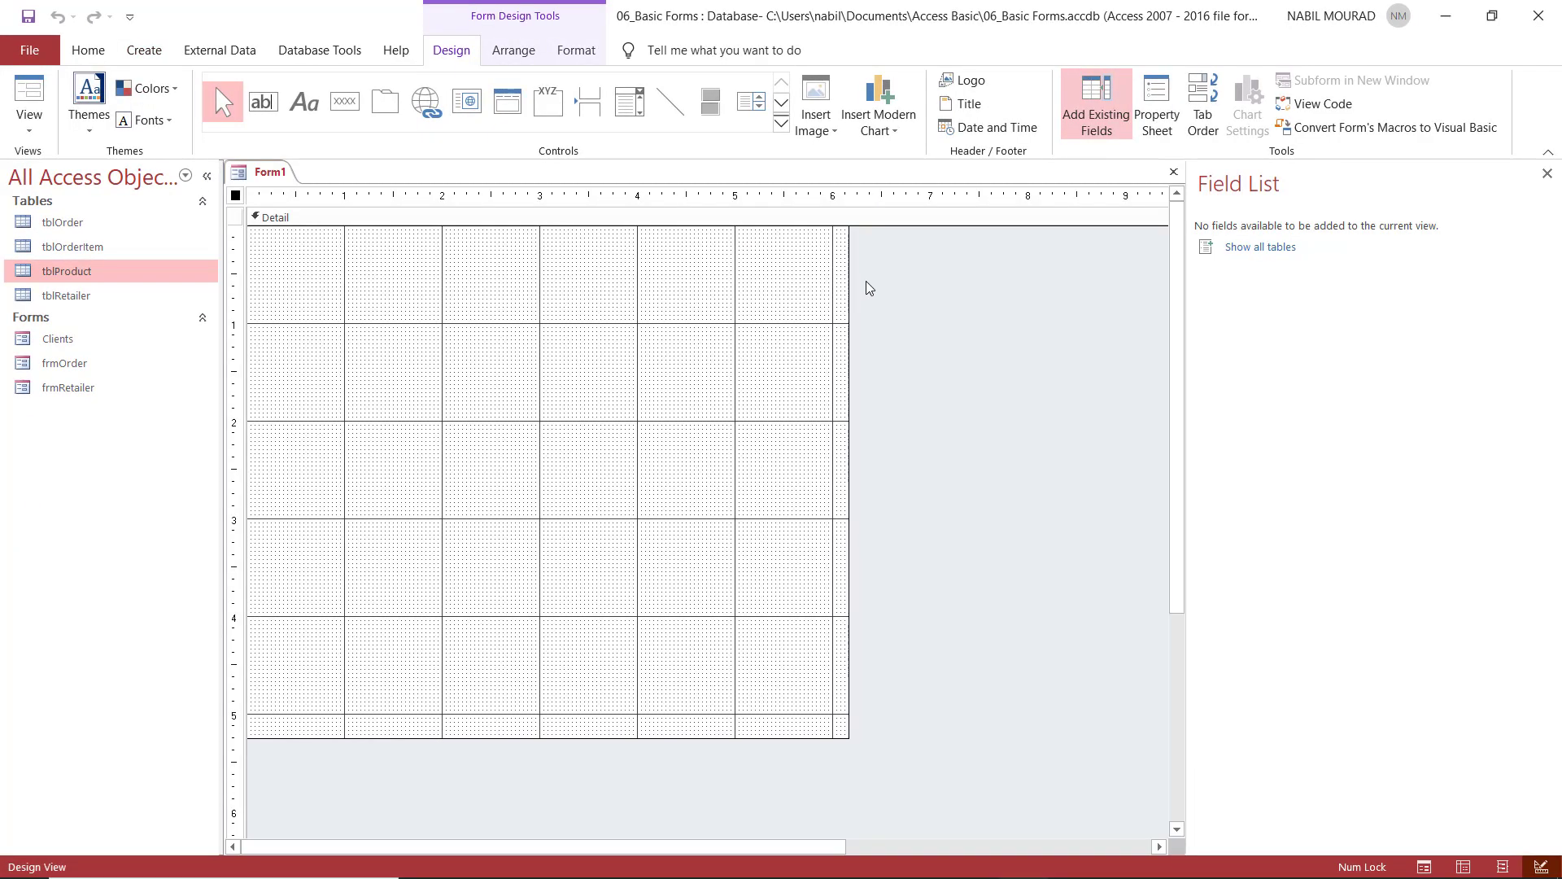
pyautogui.click(1547, 174)
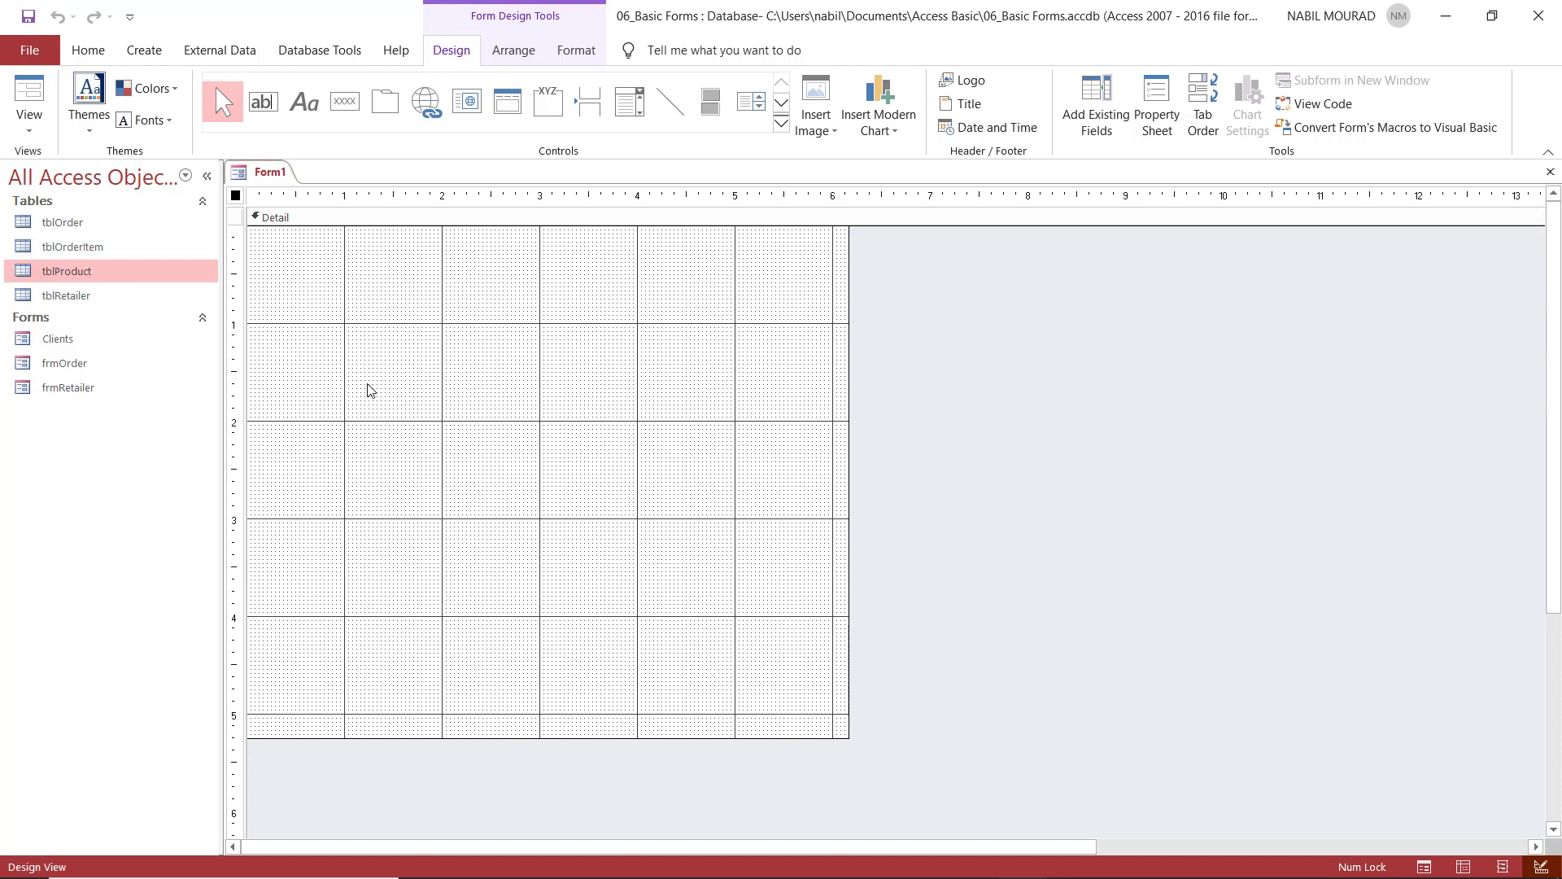
# Step: Add a form header and footer to the blank form and enlarge the header to about 0.7 inches high
pyautogui.rightClick(421, 362)
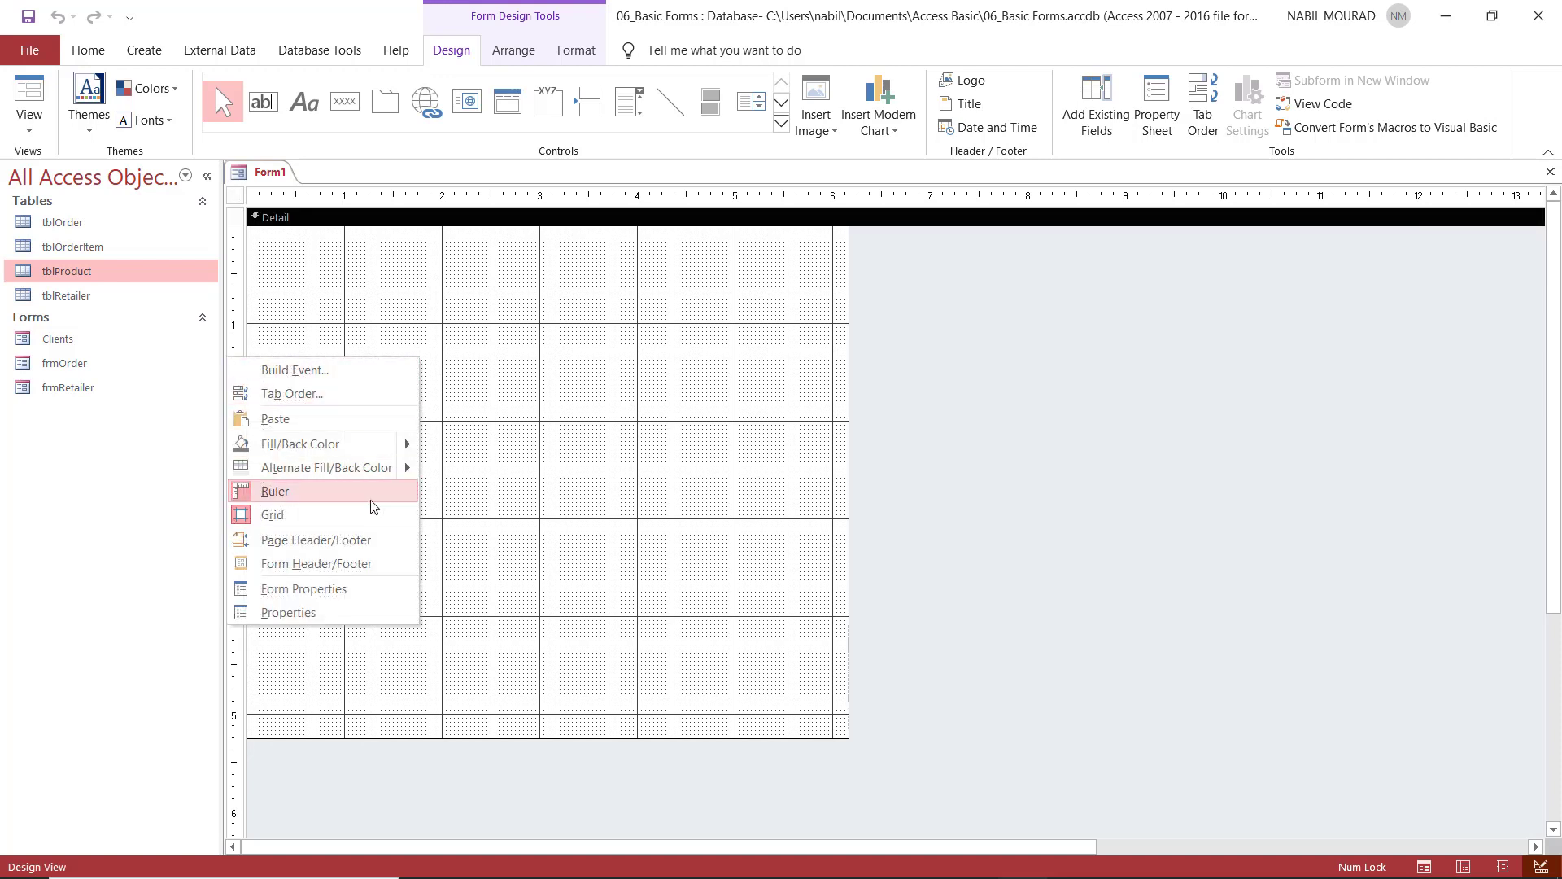
pyautogui.click(358, 564)
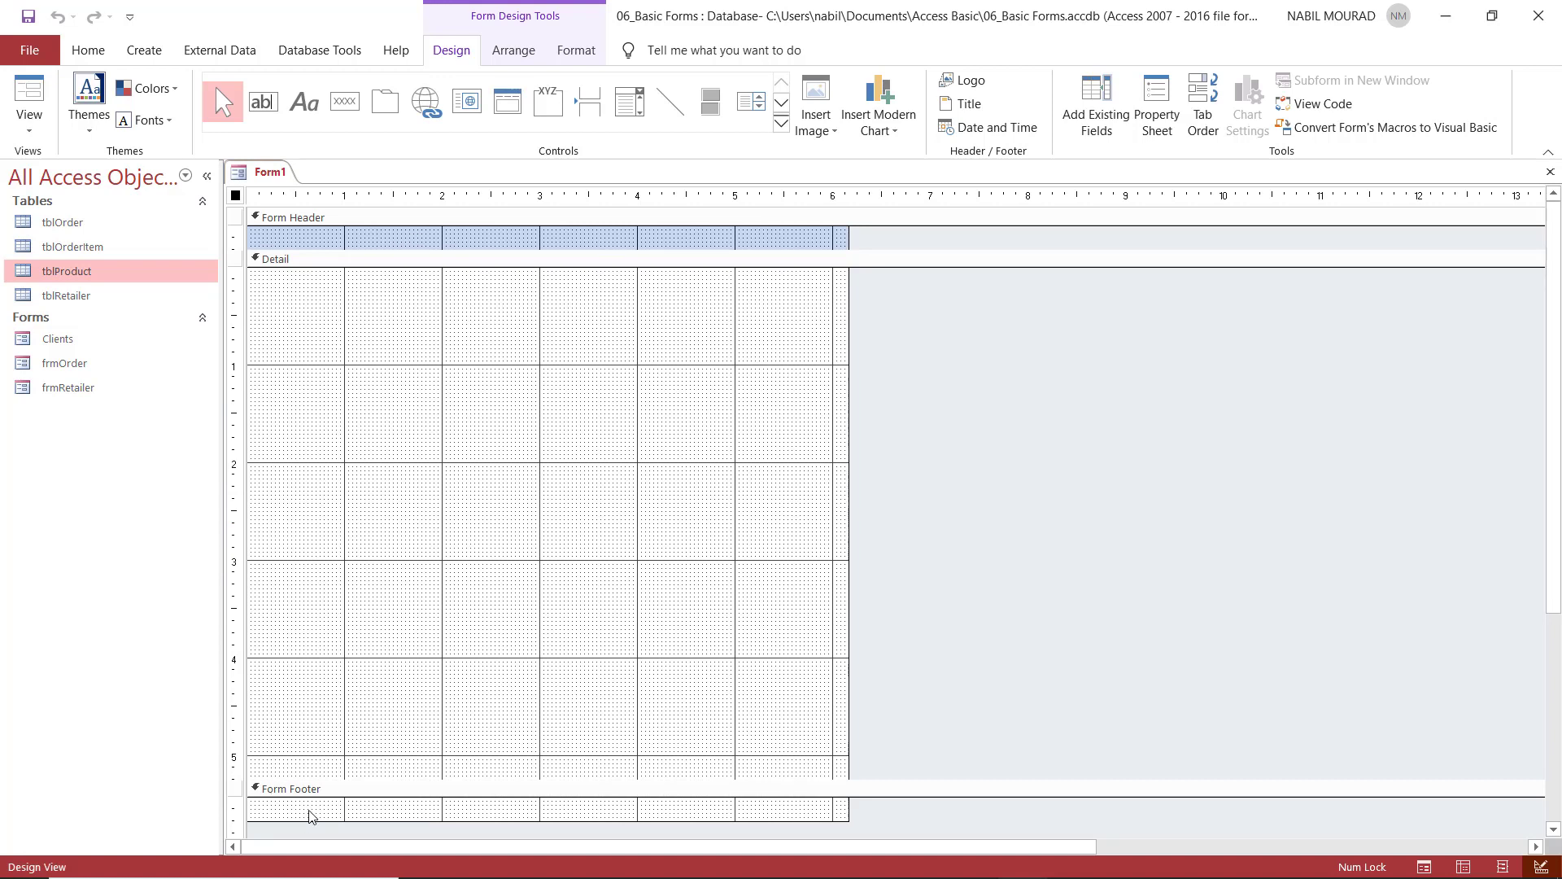
pyautogui.click(445, 260)
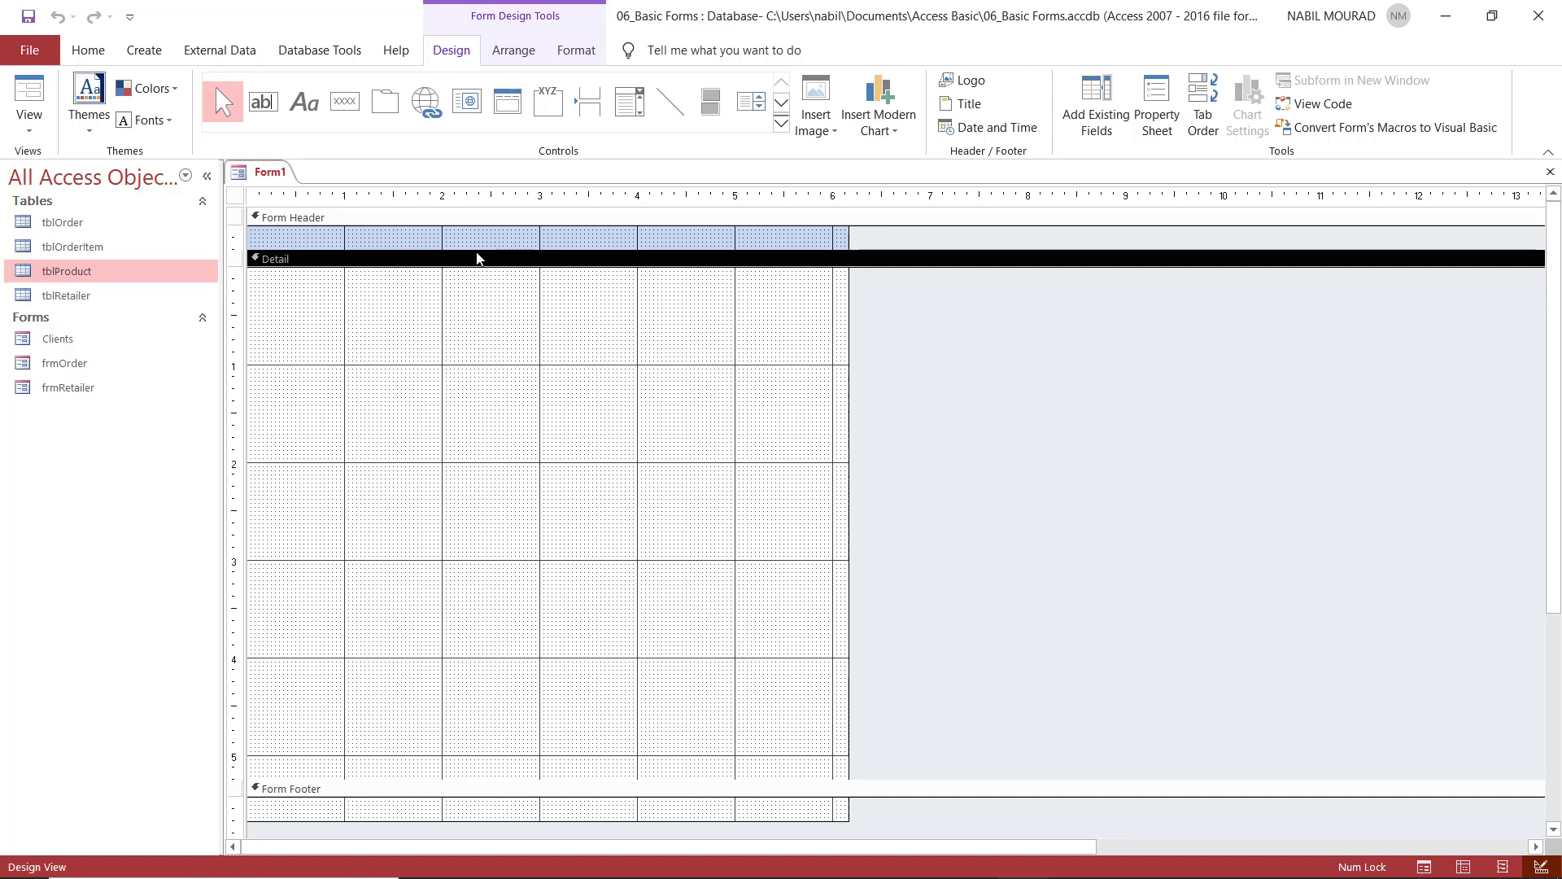
pyautogui.moveTo(474, 254); pyautogui.dragTo(474, 296)
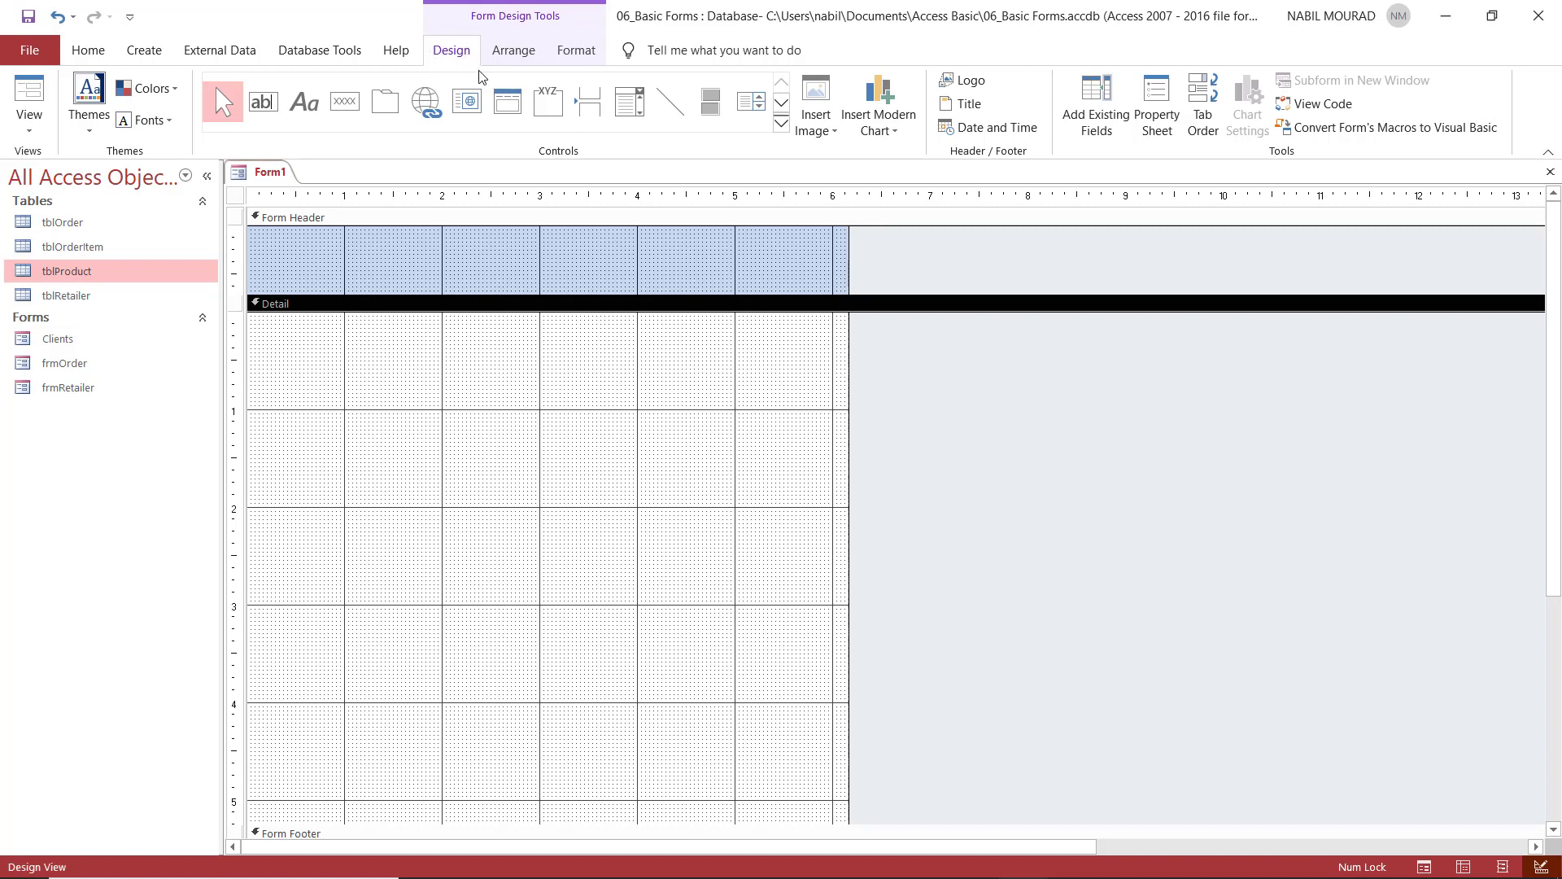
pyautogui.click(525, 51)
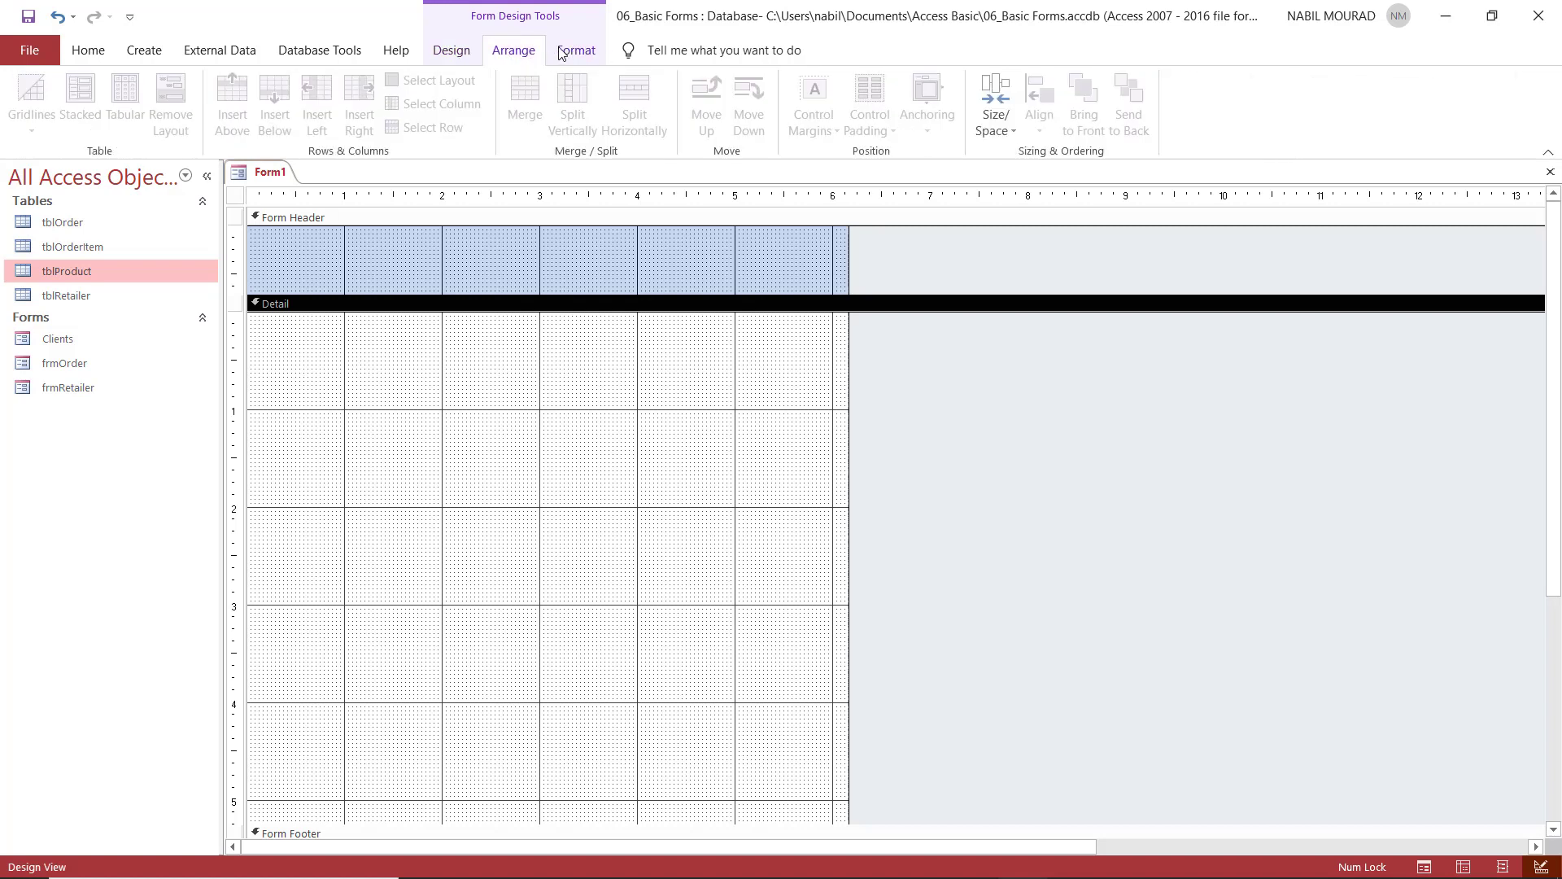
pyautogui.click(577, 52)
pyautogui.click(451, 49)
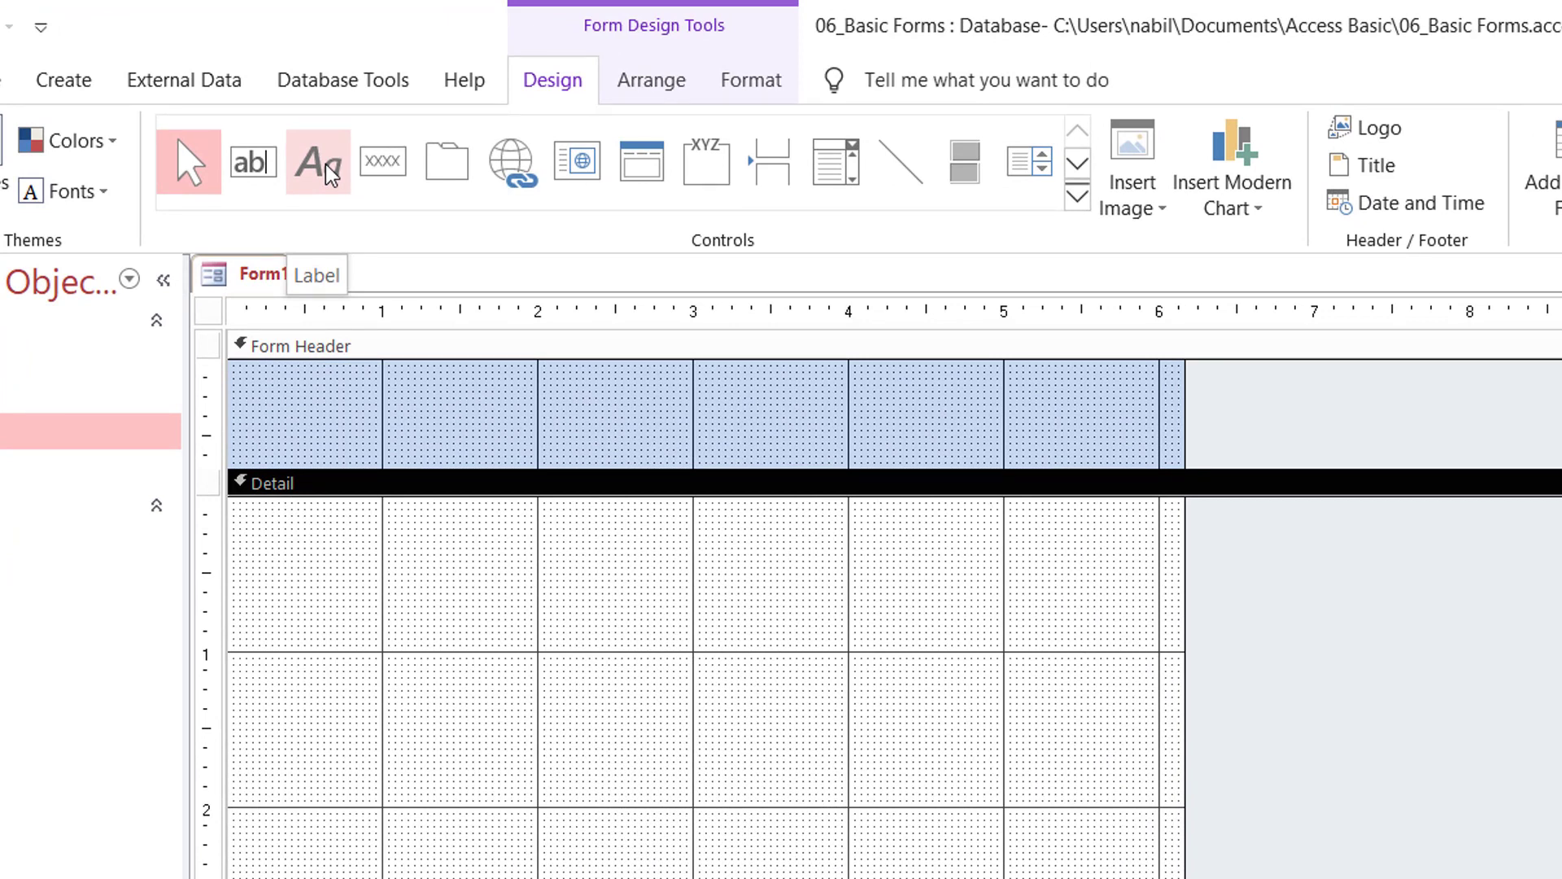
# Step: Add a label about 3.8 inches wide in the form header with the text Order Details
pyautogui.click(330, 172)
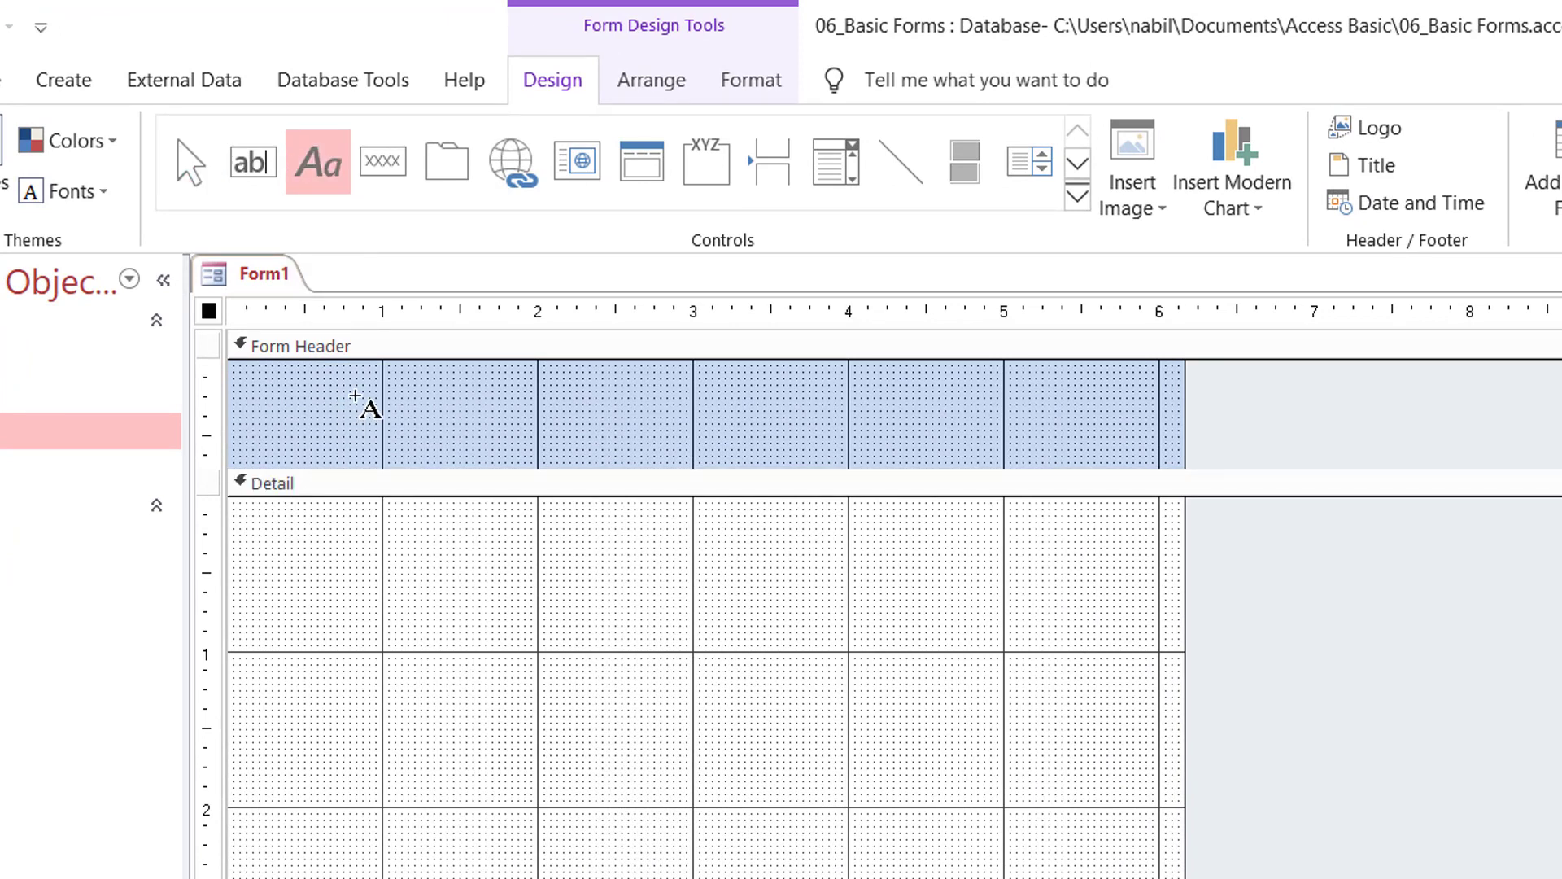
pyautogui.moveTo(376, 372); pyautogui.dragTo(970, 444)
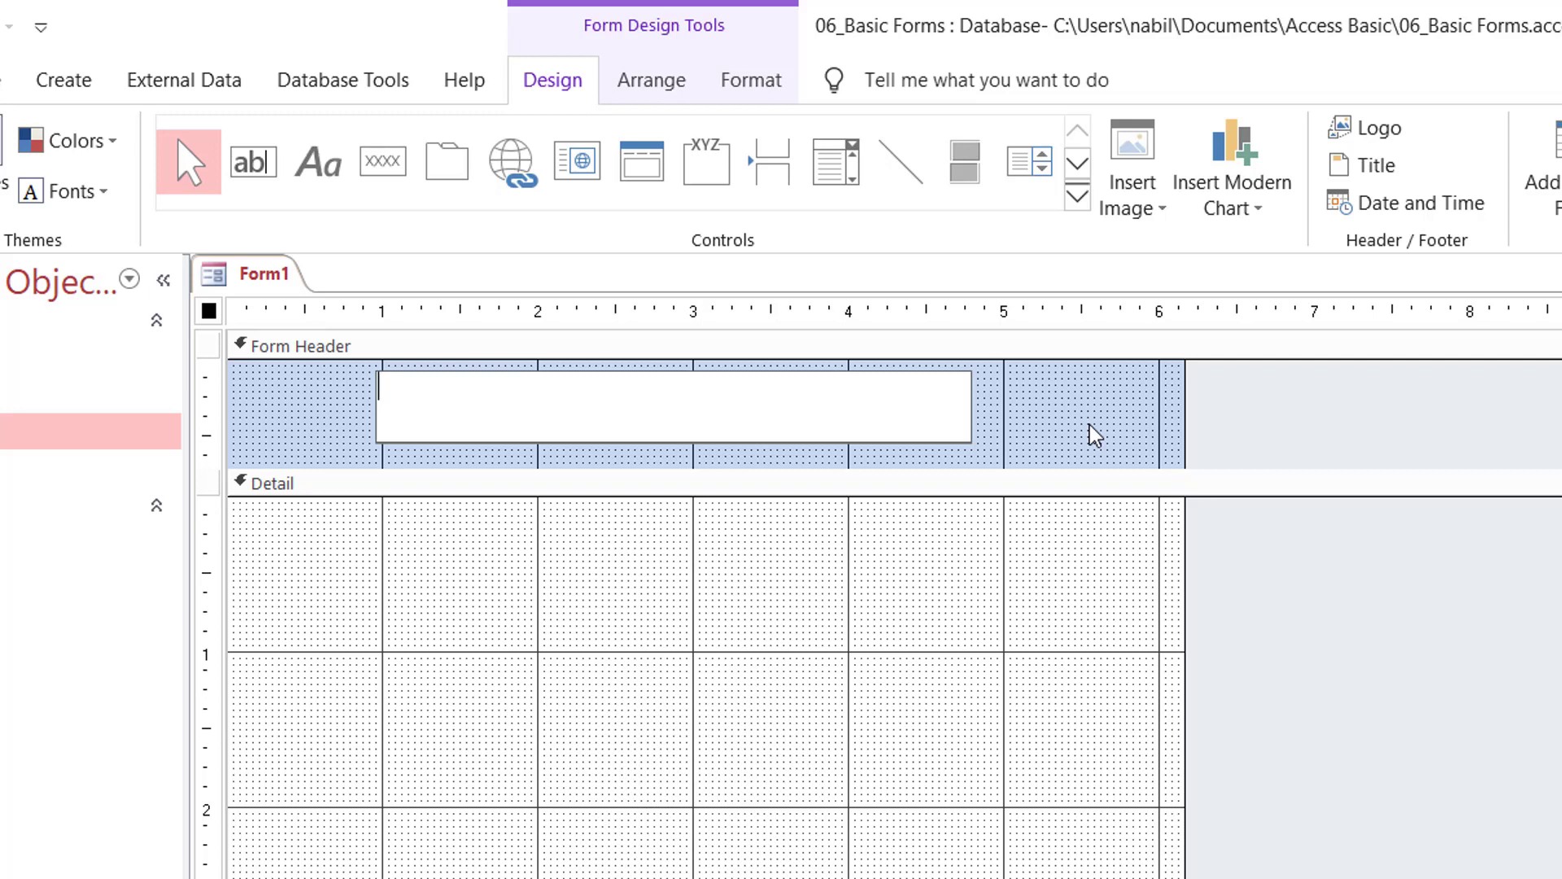
pyautogui.write('Order Details')
pyautogui.click(1001, 411)
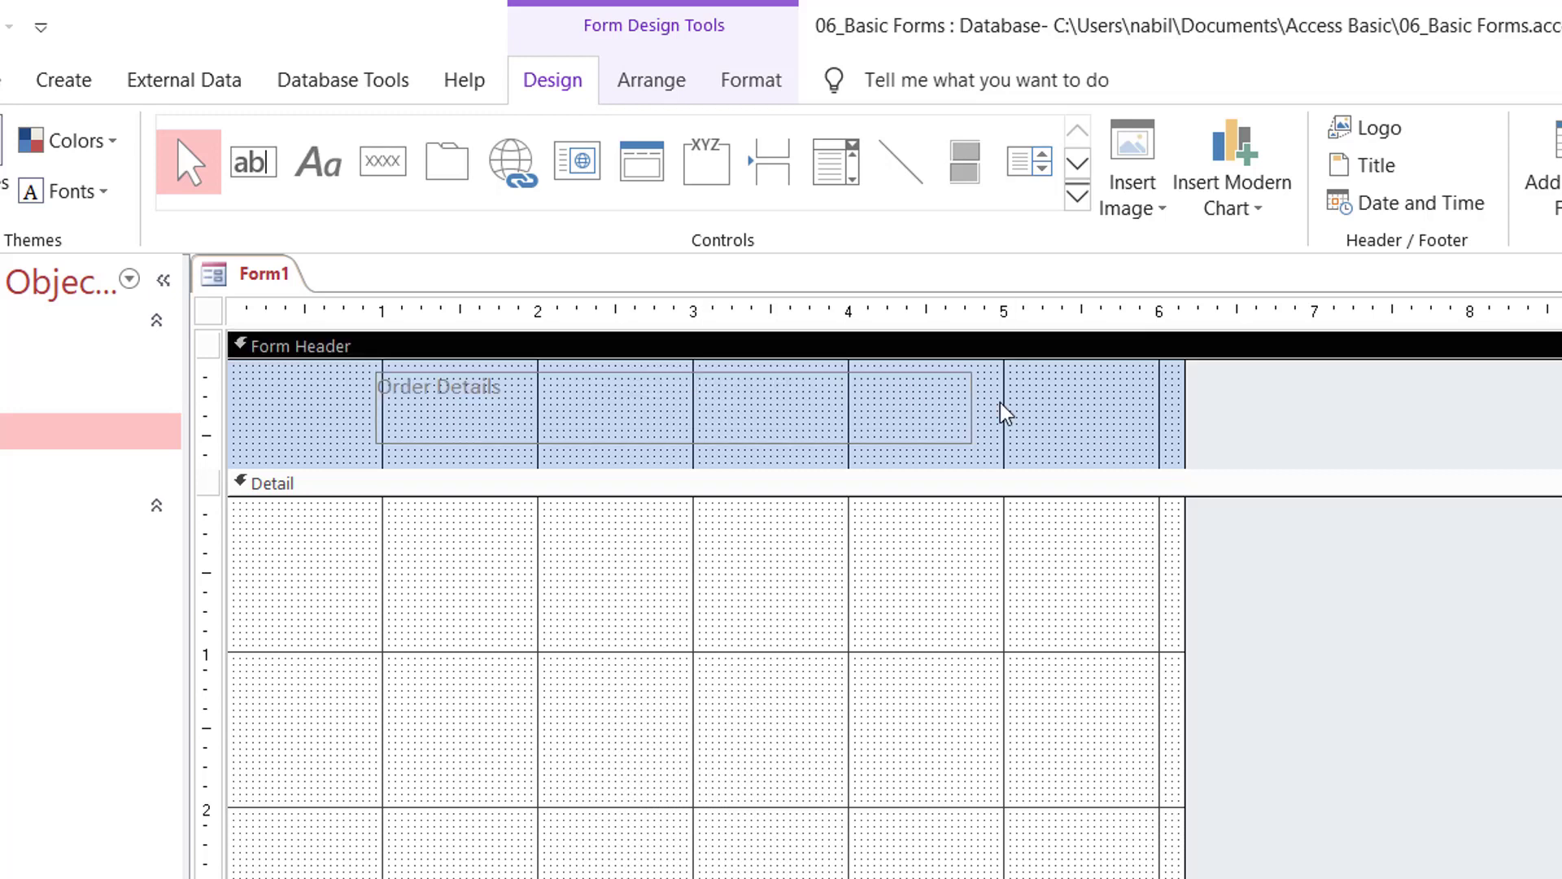
# Step: Format the Order Details label as 26-point, bold, centred blue text, preview it in Form view and return to Design view
pyautogui.click(973, 411)
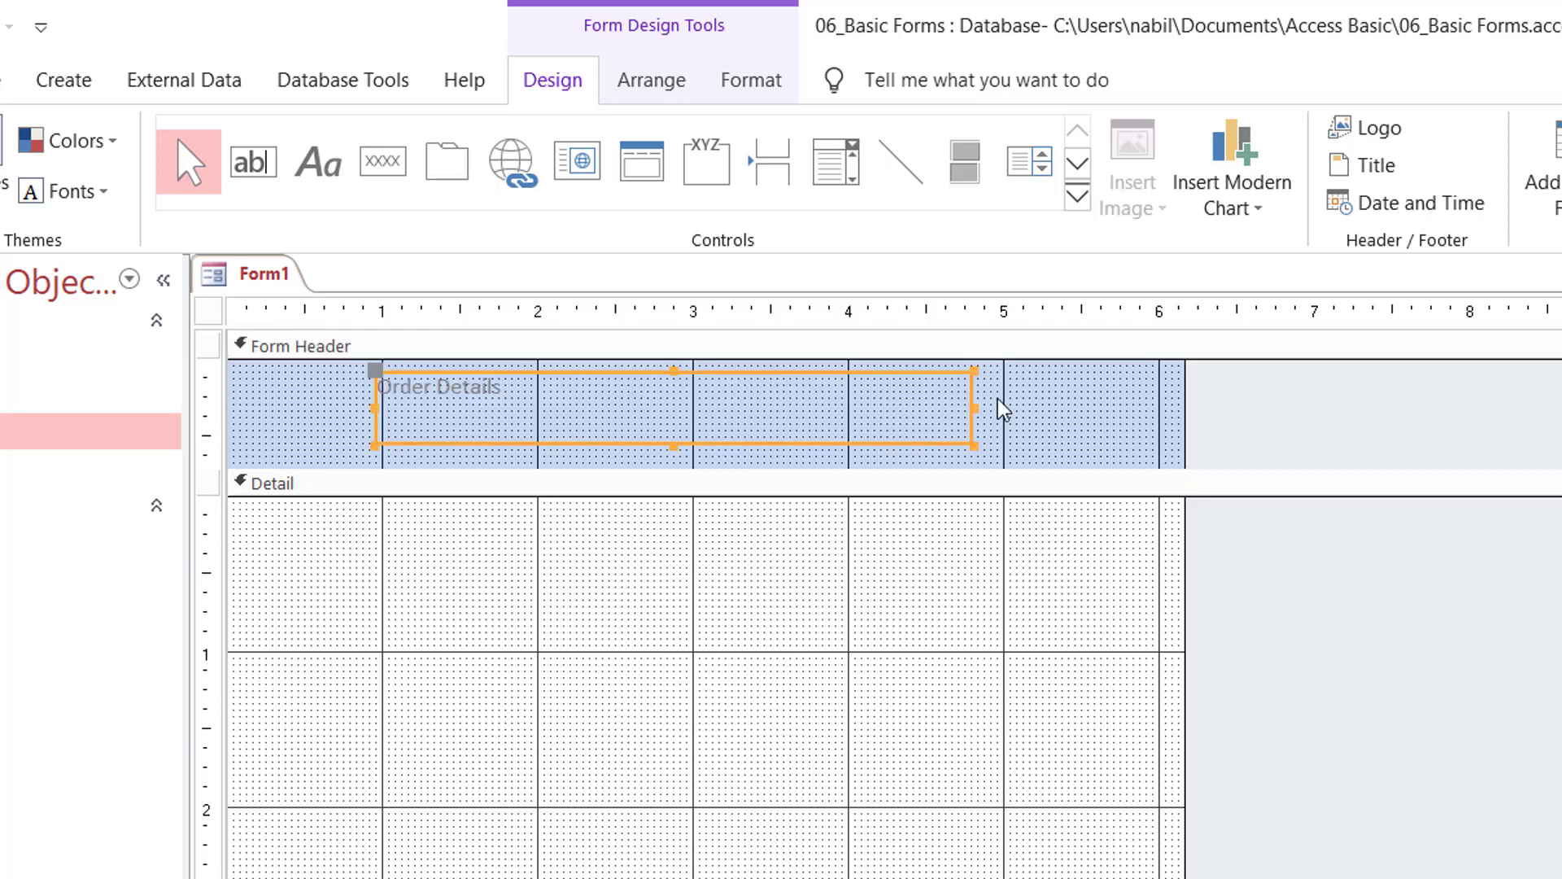
pyautogui.click(747, 85)
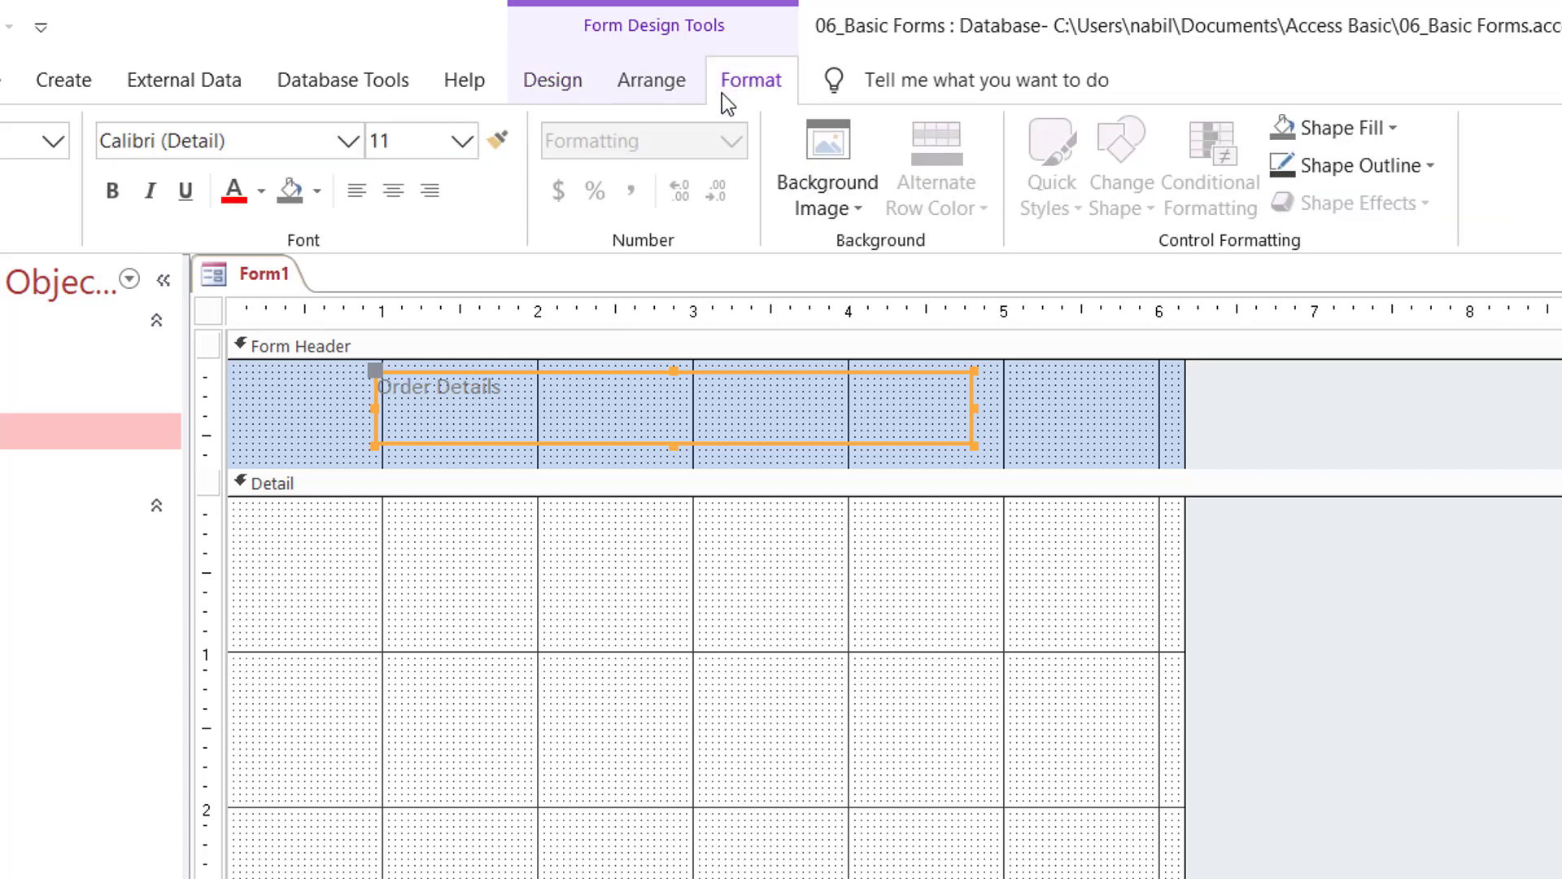
pyautogui.click(464, 140)
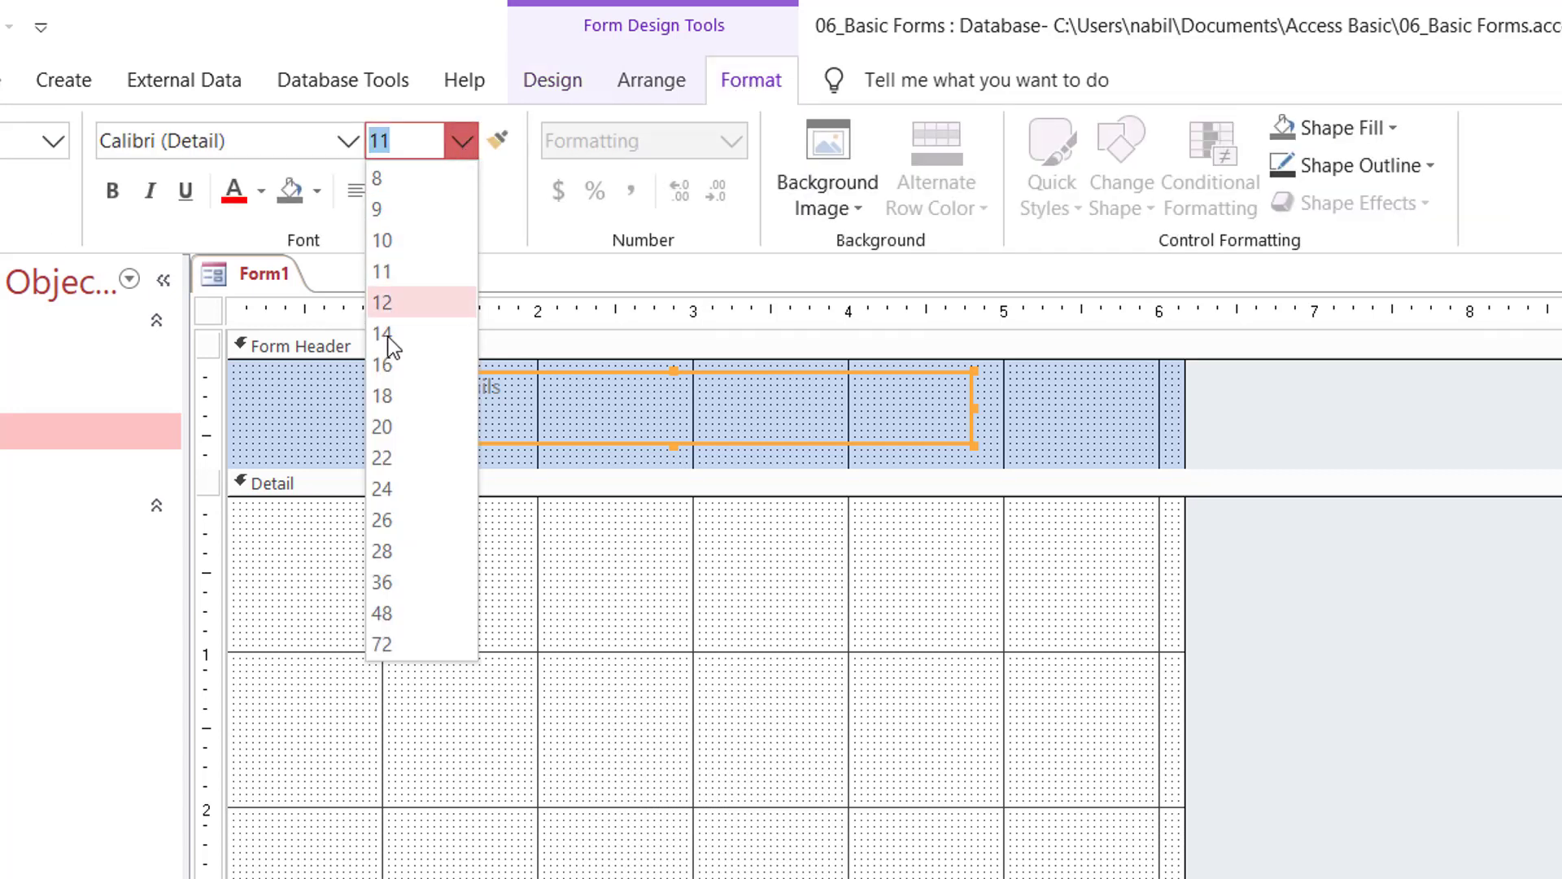
pyautogui.click(389, 517)
pyautogui.click(181, 181)
pyautogui.click(449, 182)
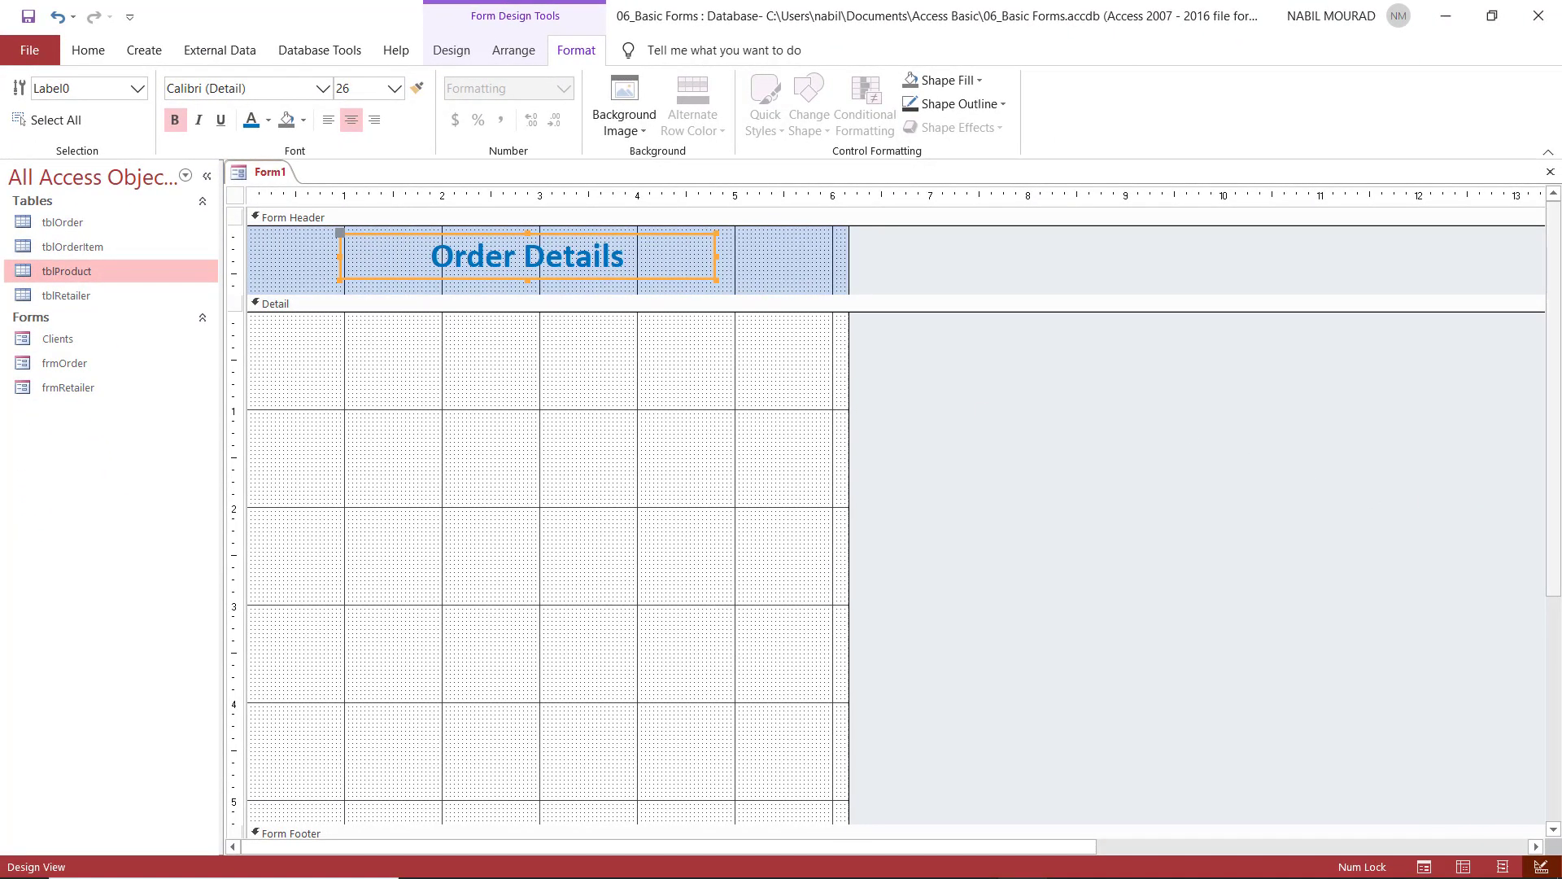
pyautogui.click(1423, 868)
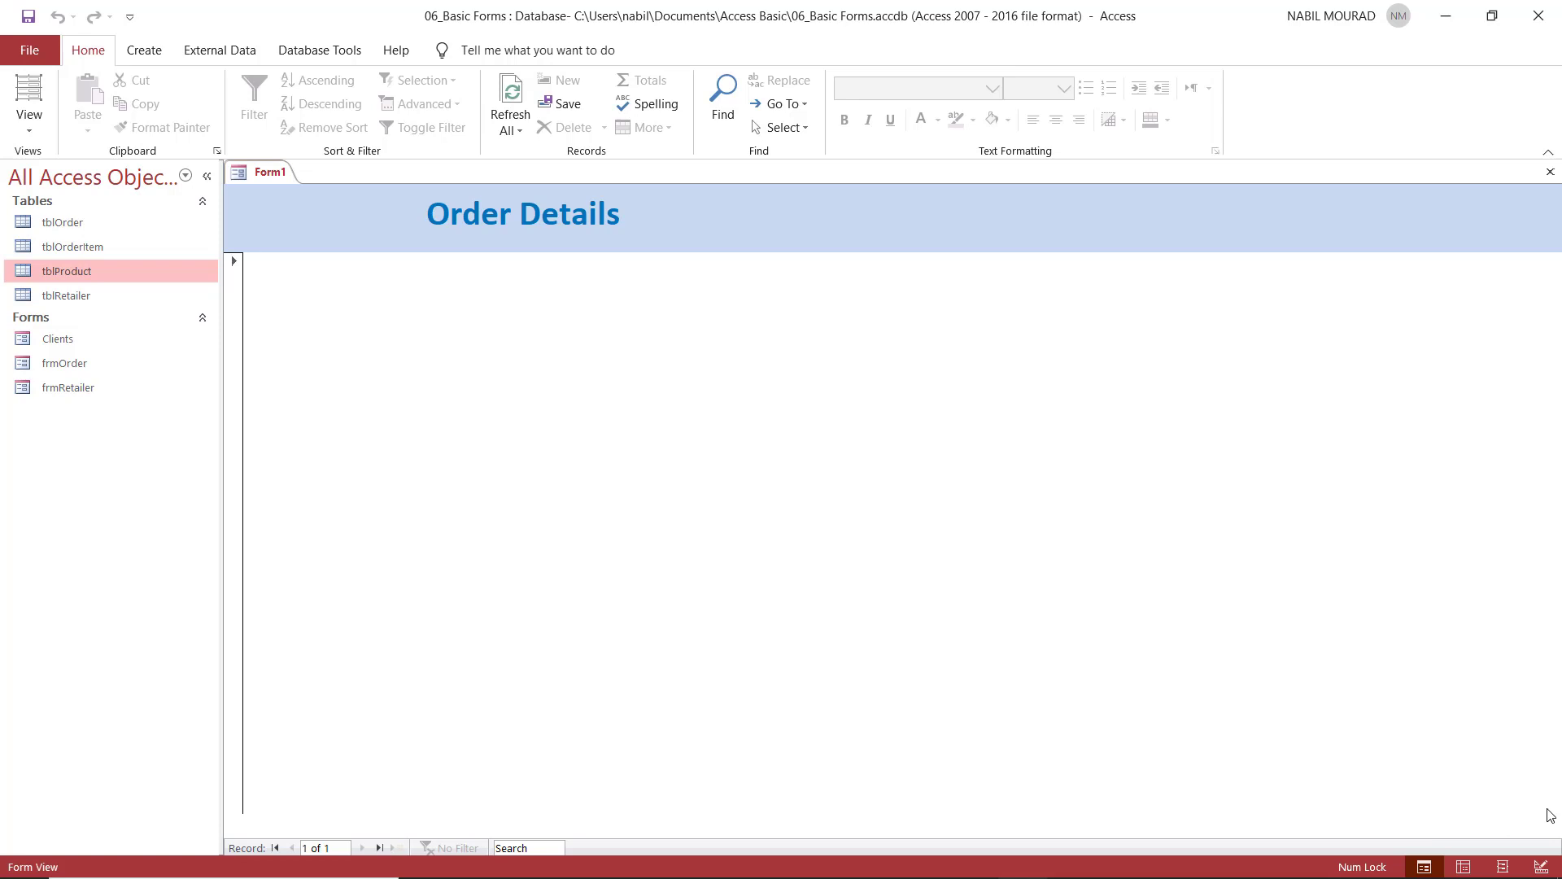
pyautogui.click(1541, 867)
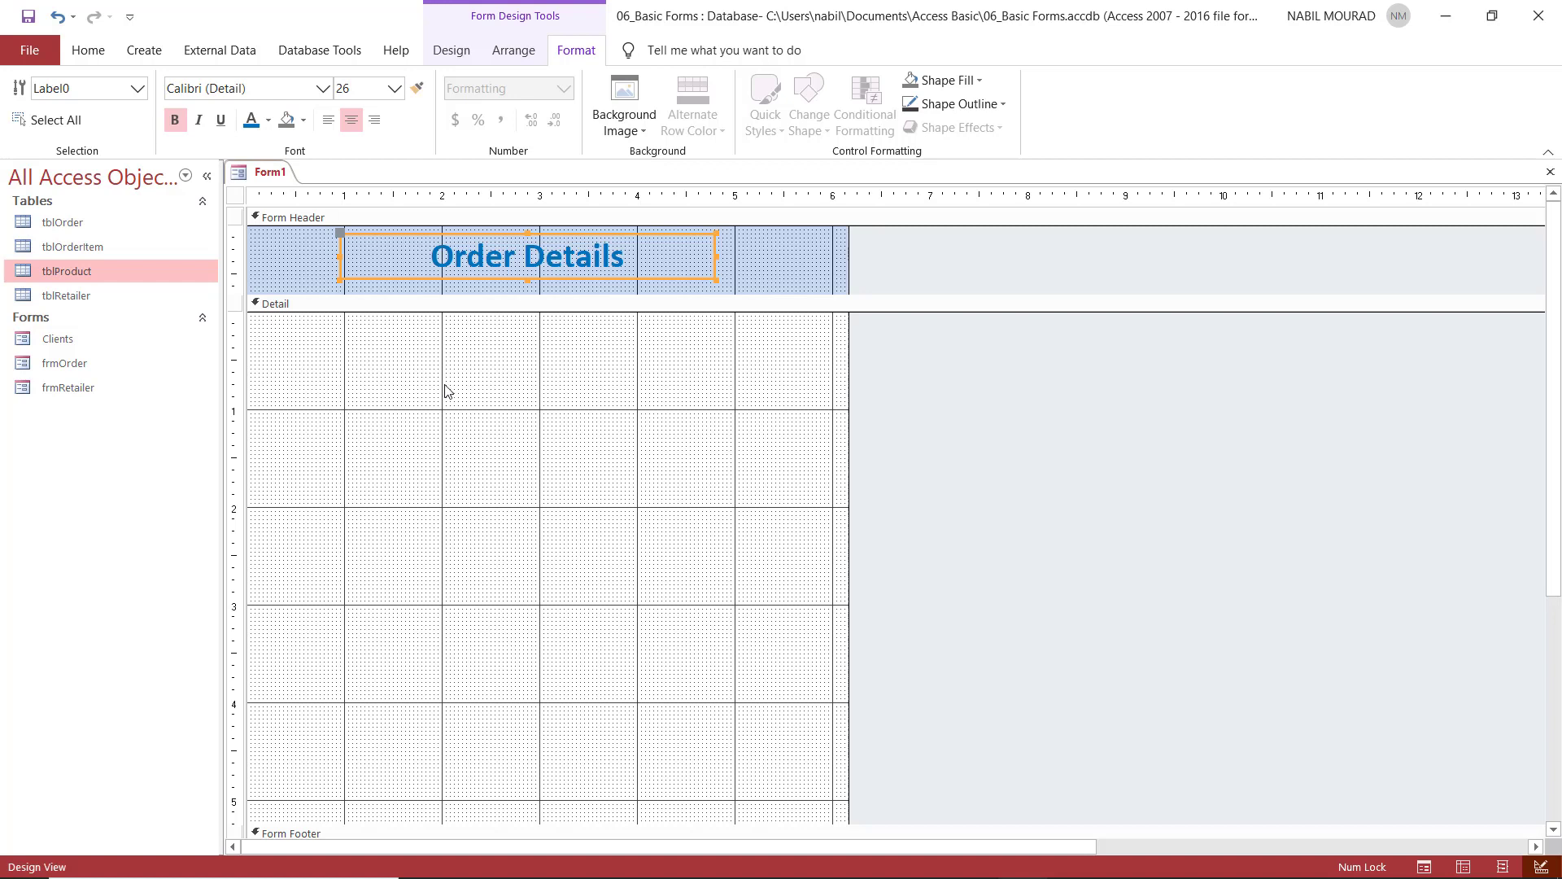
# Step: Show the fields of all tables and add all six fields of tblOrderItem to the Detail section
pyautogui.click(452, 51)
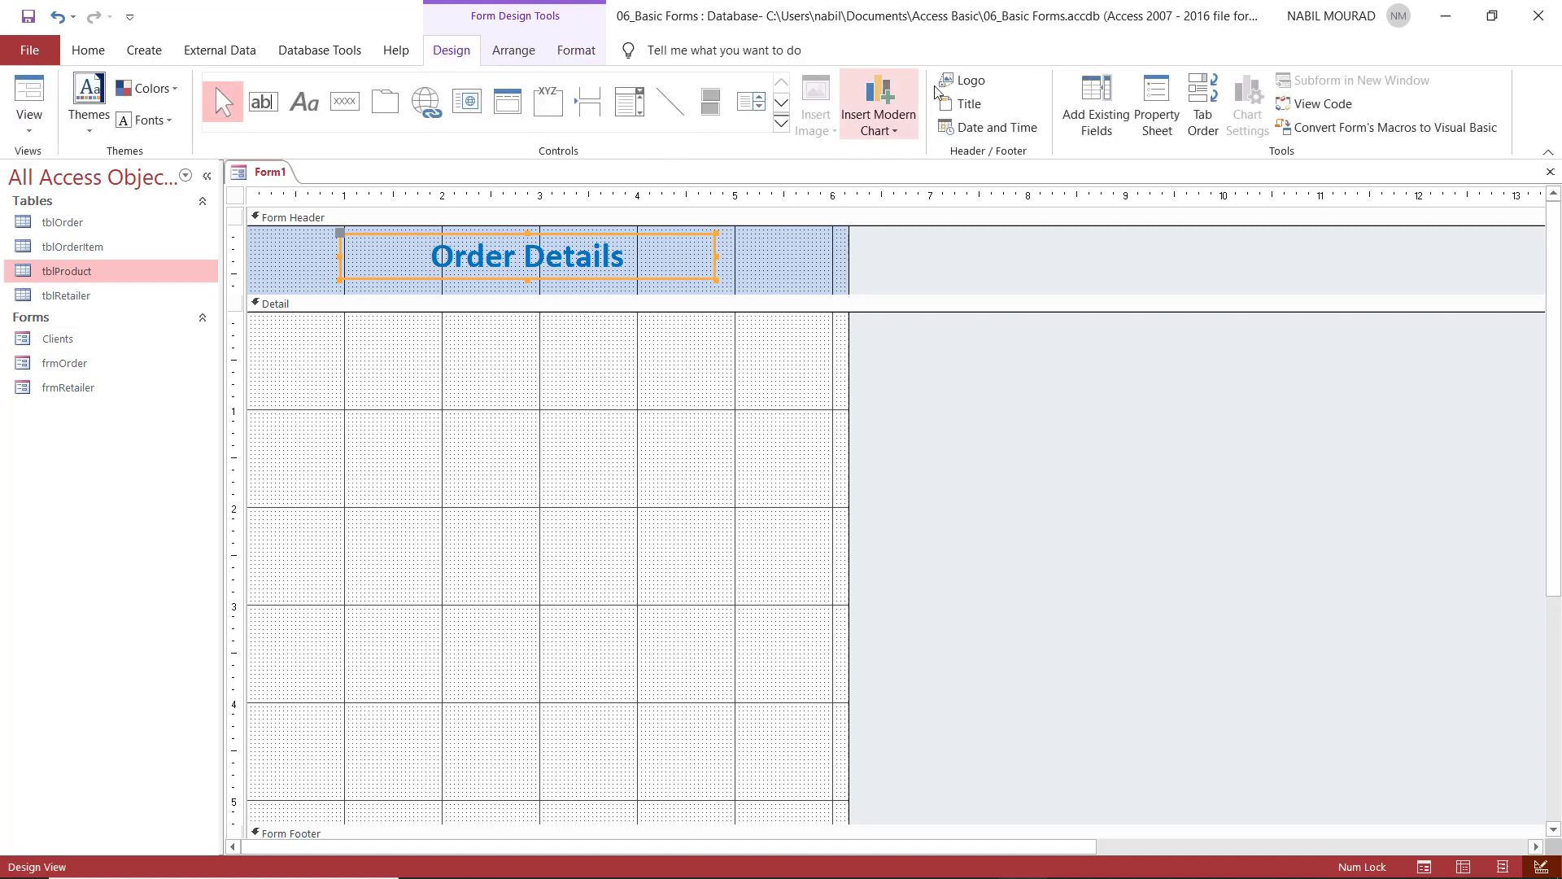
pyautogui.click(1087, 125)
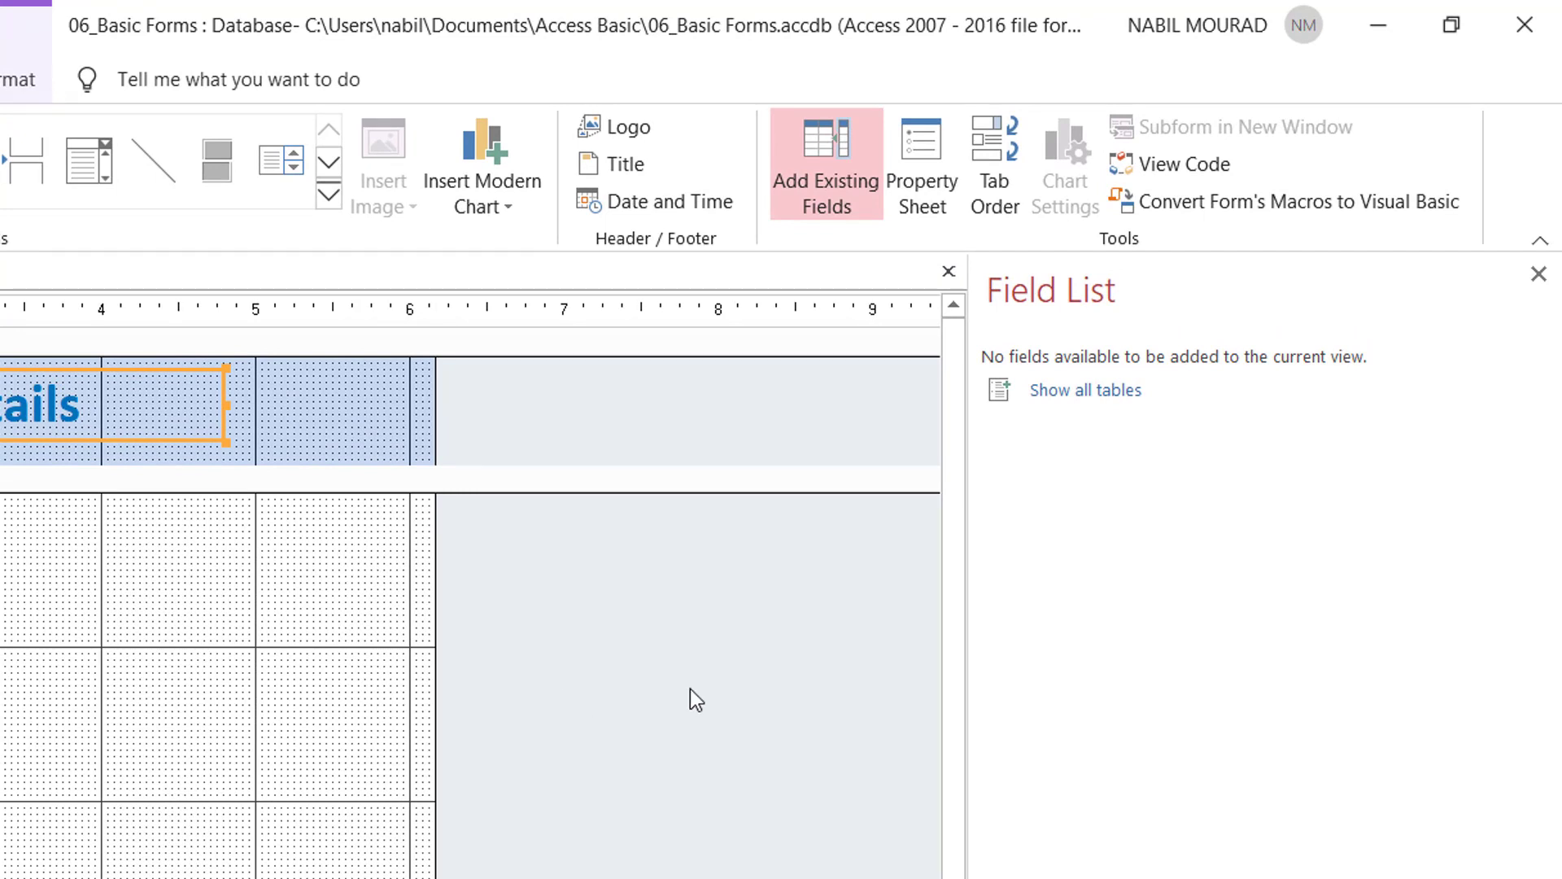
pyautogui.click(1104, 395)
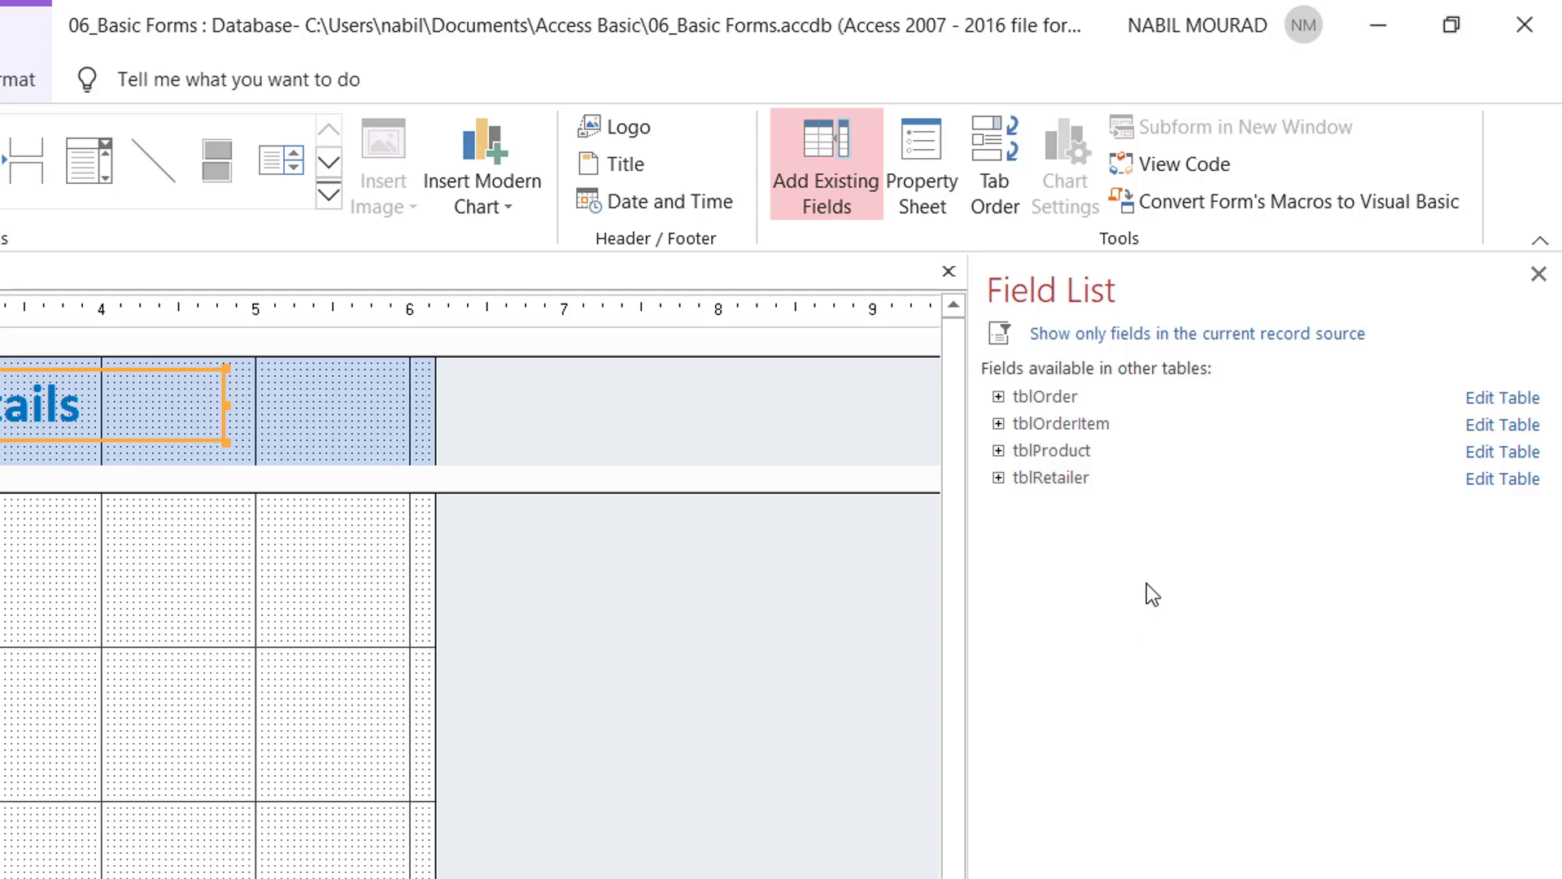
pyautogui.click(997, 423)
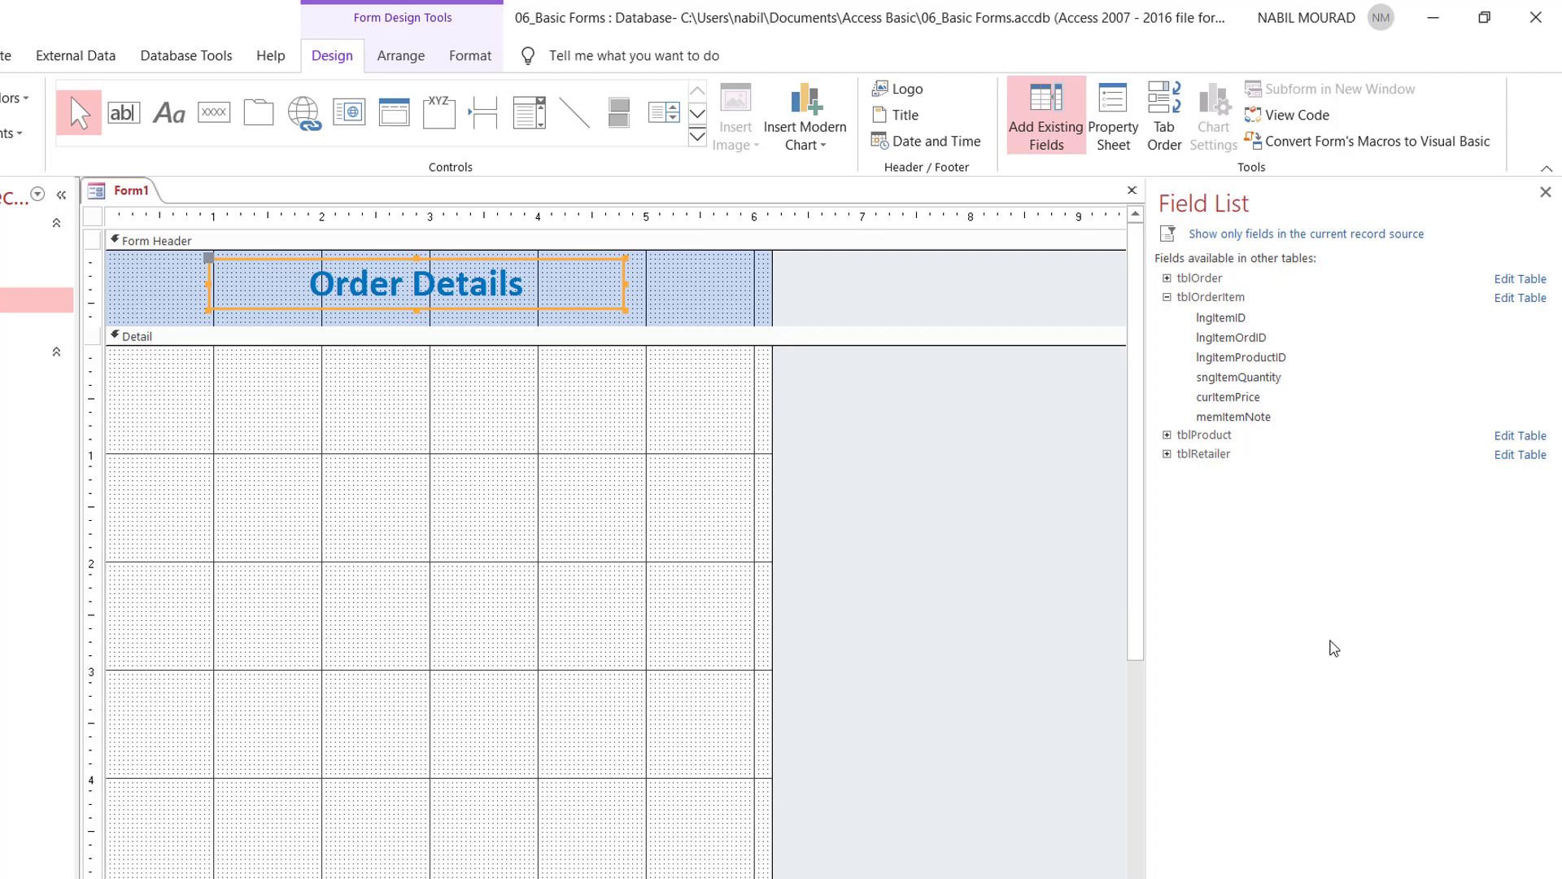
pyautogui.doubleClick(1214, 320)
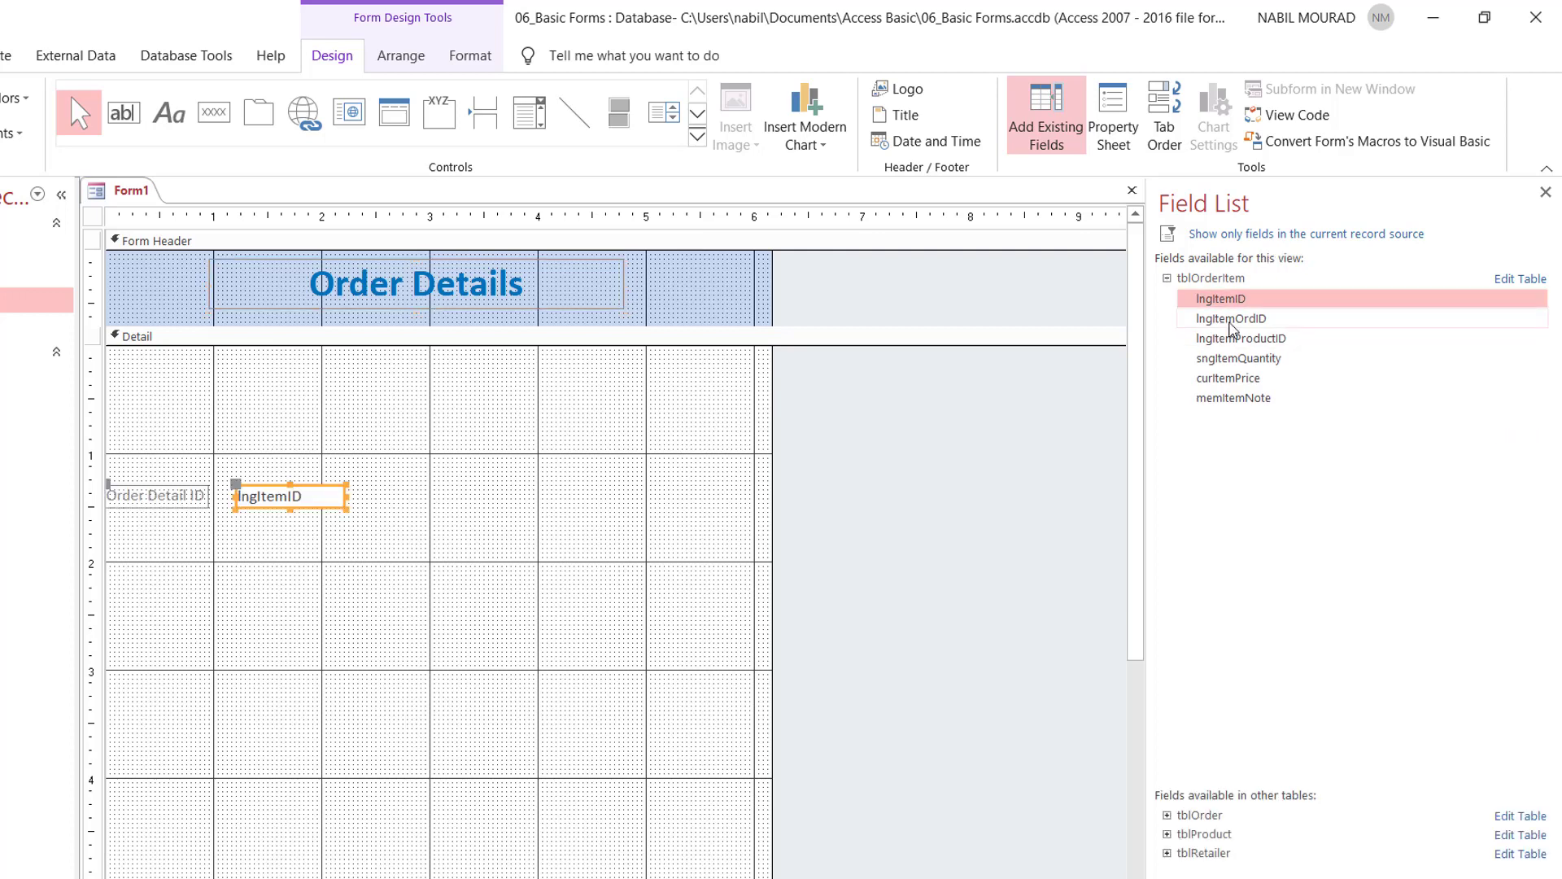
pyautogui.doubleClick(1231, 320)
pyautogui.doubleClick(1235, 339)
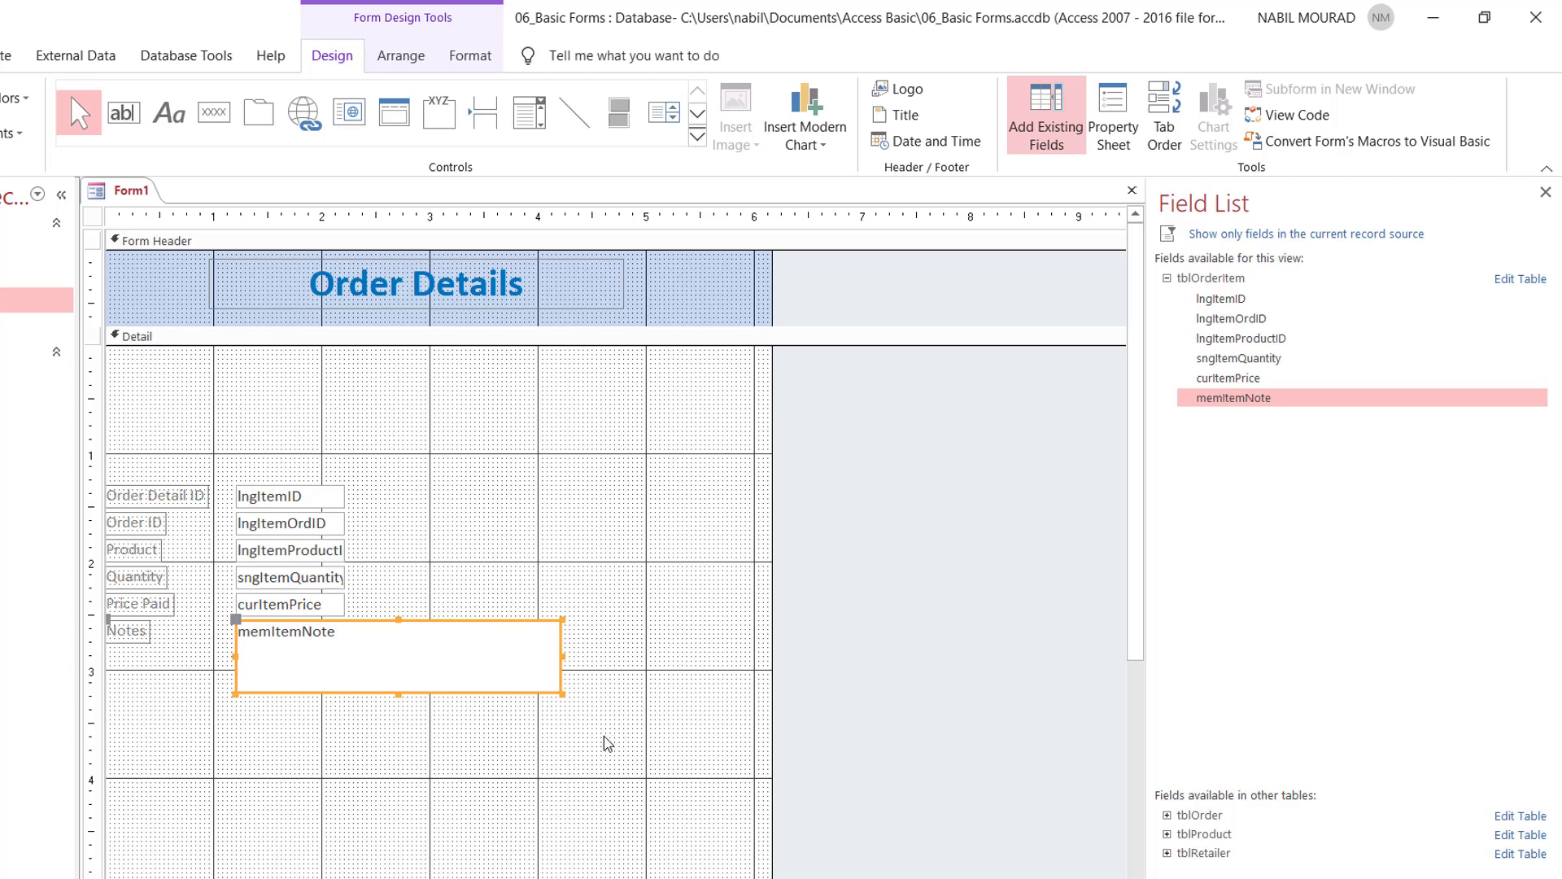
# Step: Move all field controls together to the upper part of the Detail section and shorten the section to about 2.4 inches
pyautogui.moveTo(603, 736); pyautogui.dragTo(91, 476)
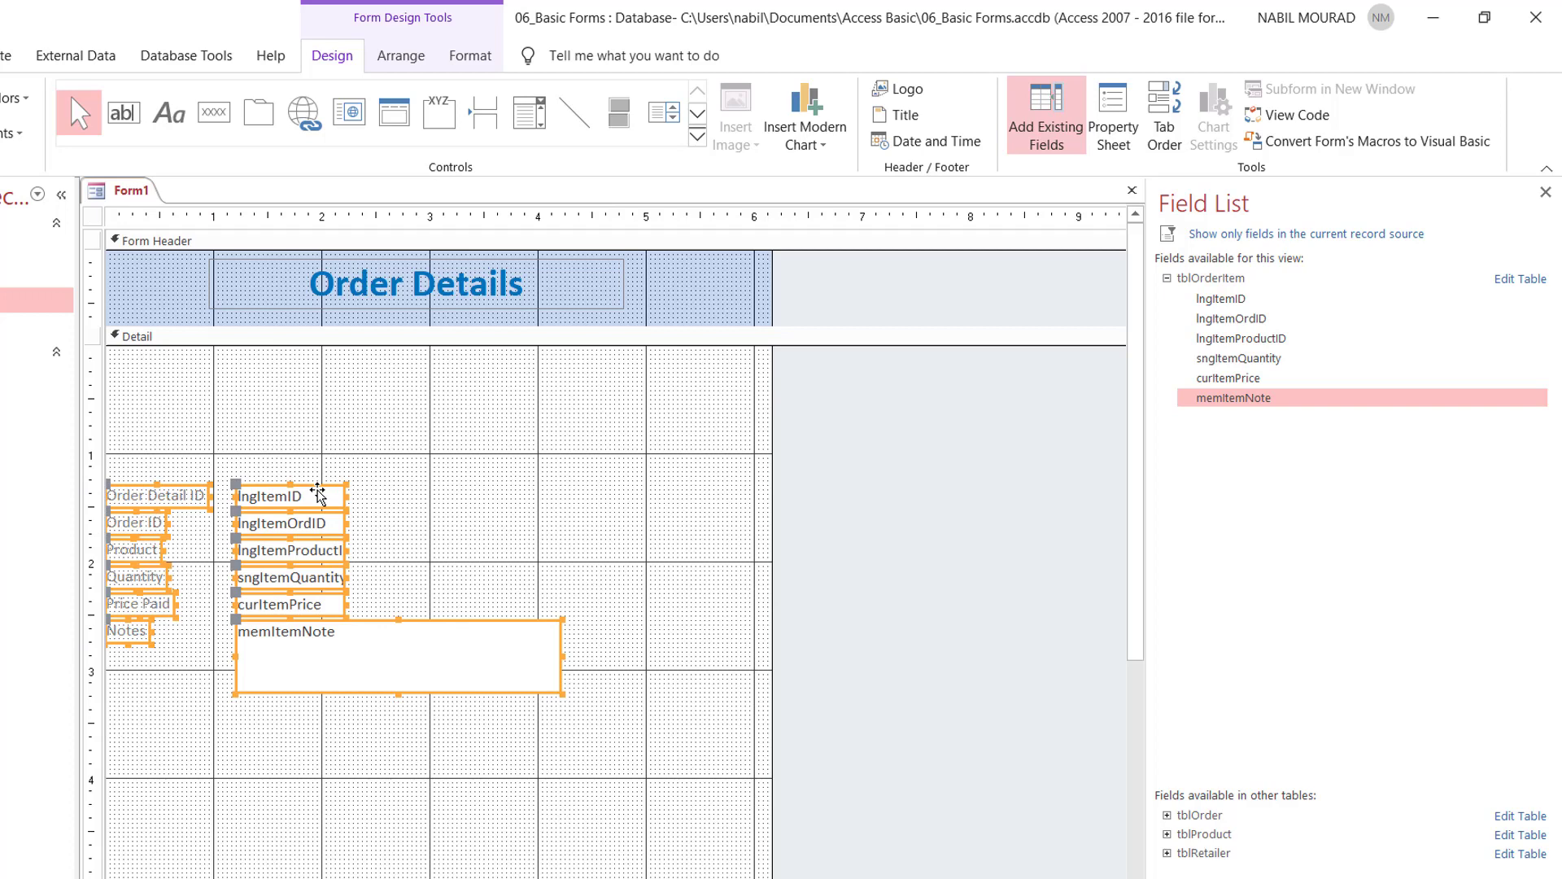
pyautogui.moveTo(317, 493); pyautogui.dragTo(371, 371)
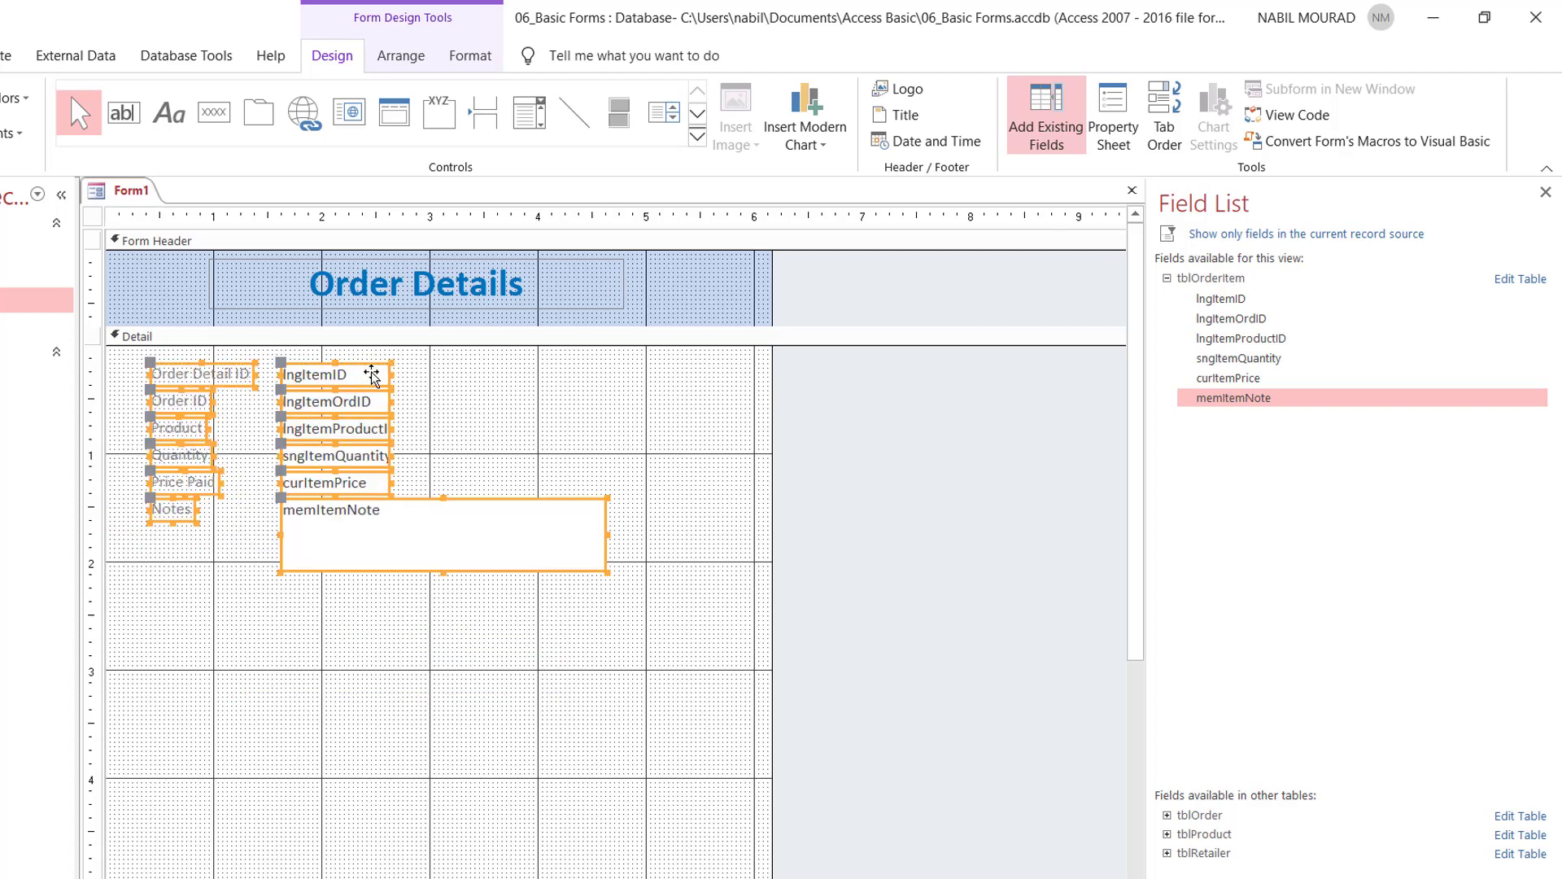
pyautogui.scroll(-3, 456, 795)
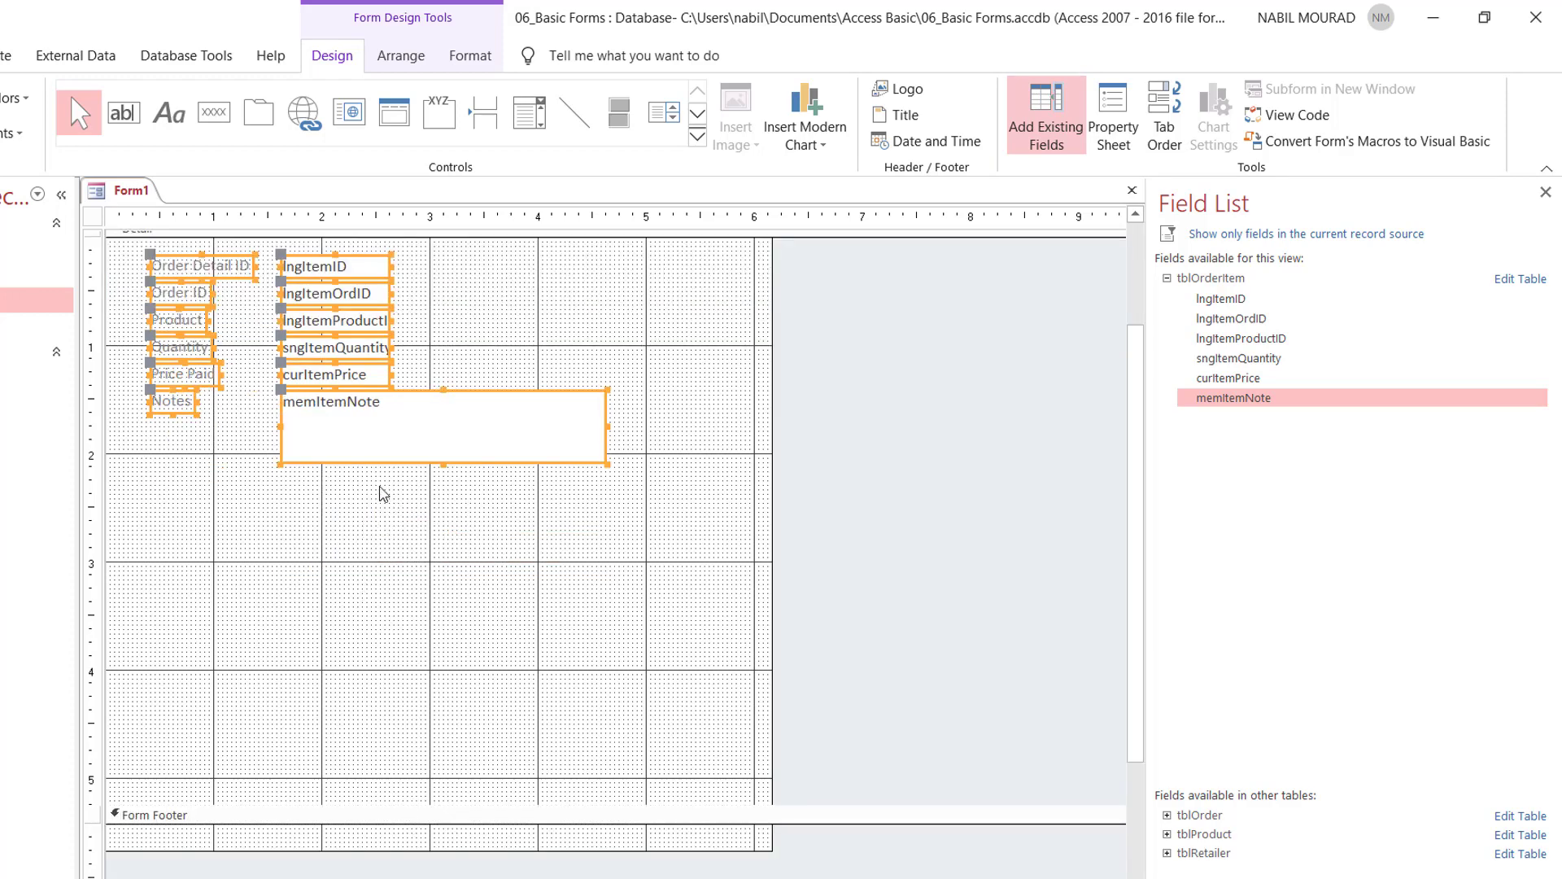
pyautogui.click(421, 818)
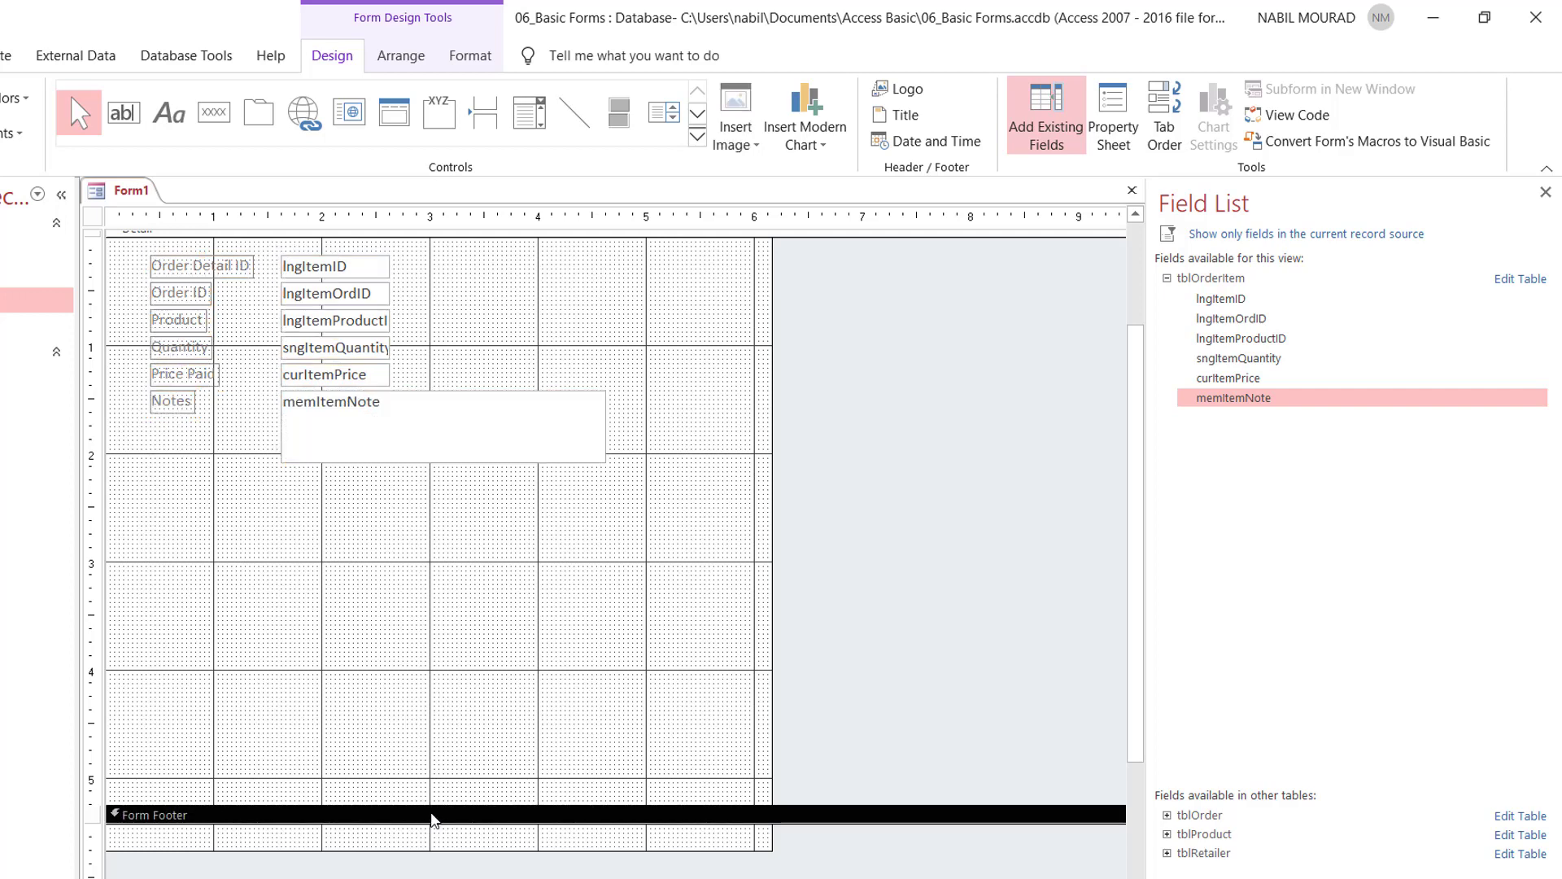
pyautogui.moveTo(436, 805); pyautogui.dragTo(442, 496)
pyautogui.scroll(2, 448, 600)
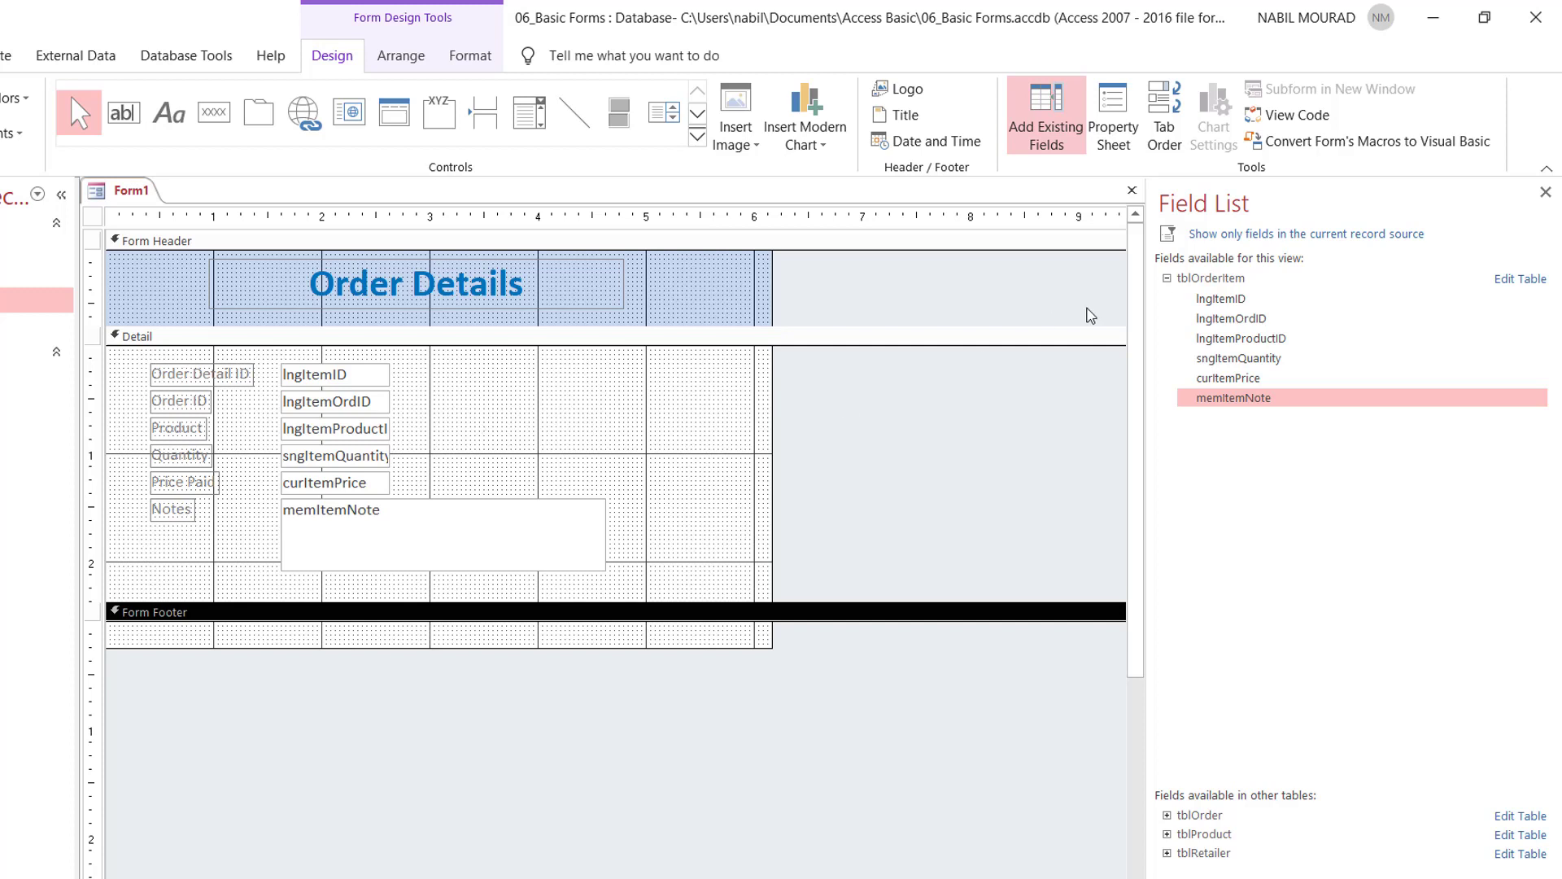
# Step: Close the Field List, check the form in Form view and return to Design view
pyautogui.click(1545, 193)
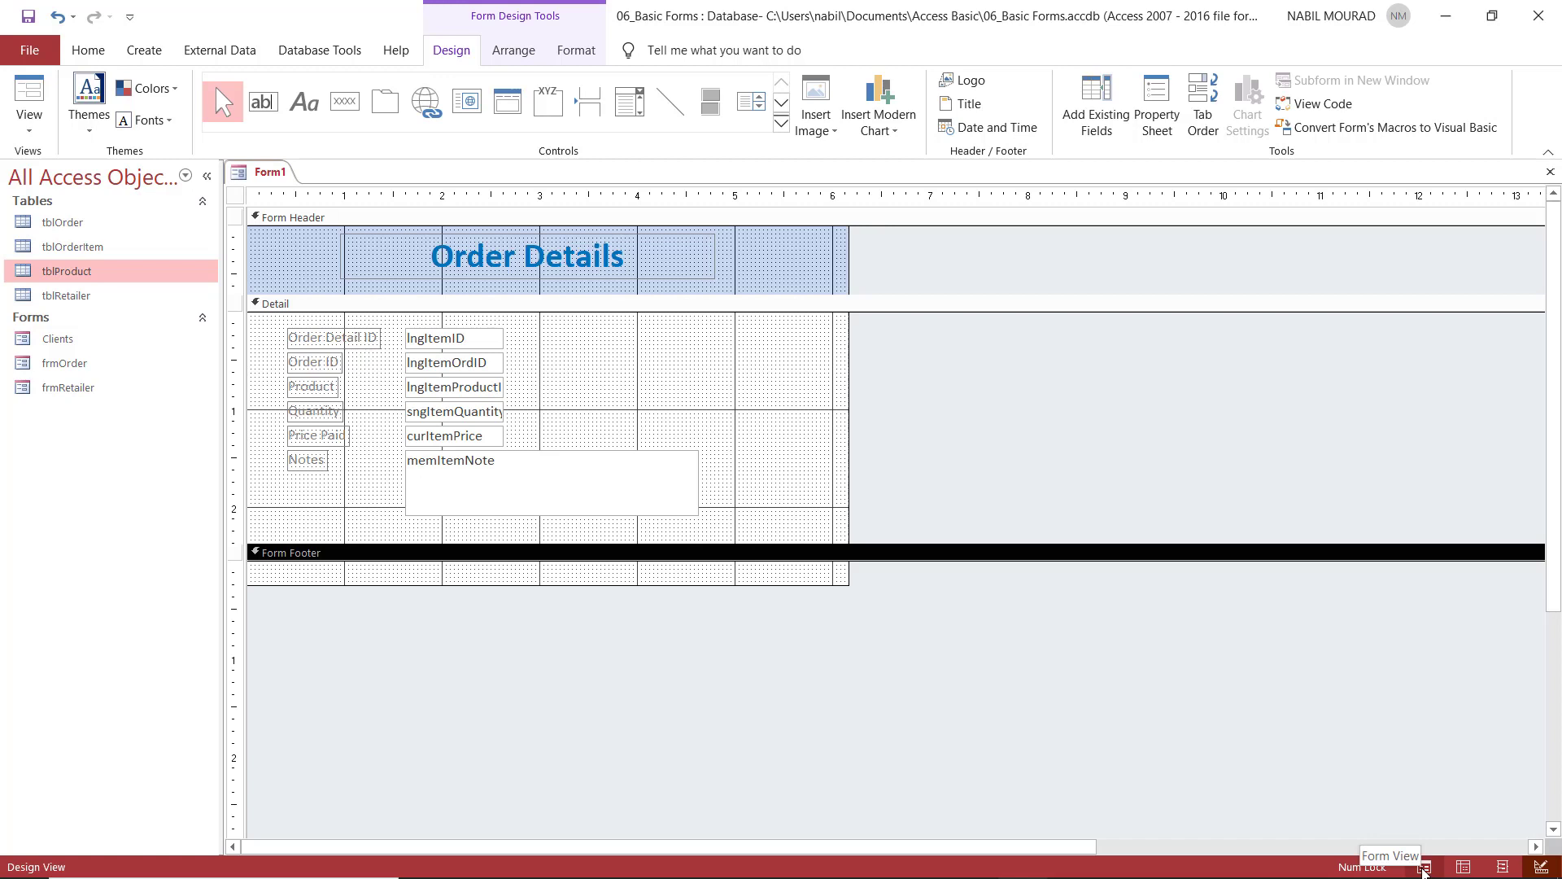
pyautogui.click(1424, 868)
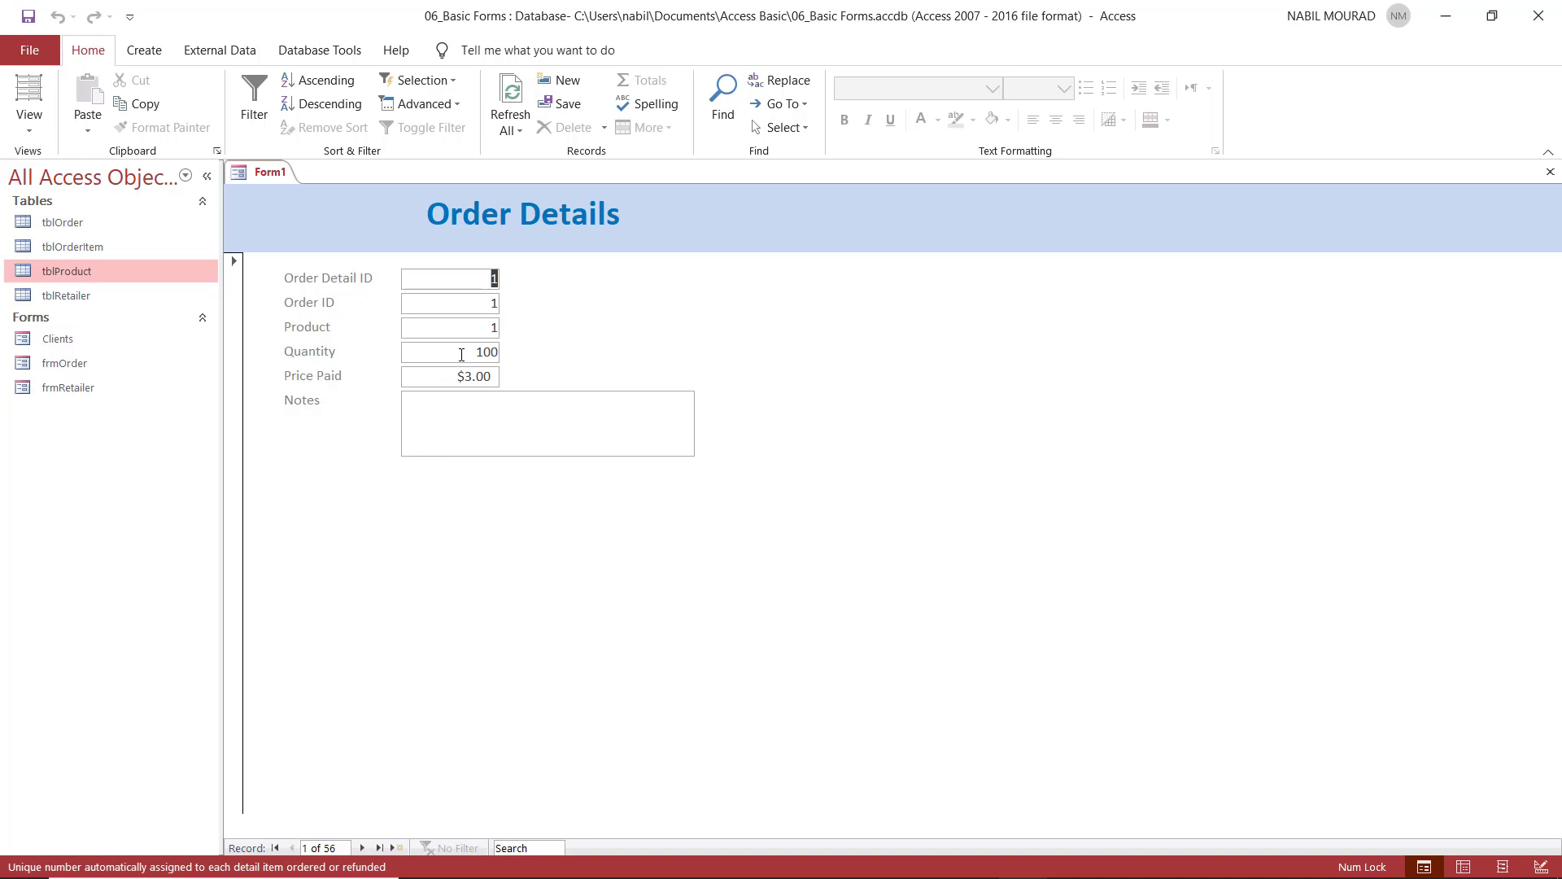
pyautogui.click(1542, 867)
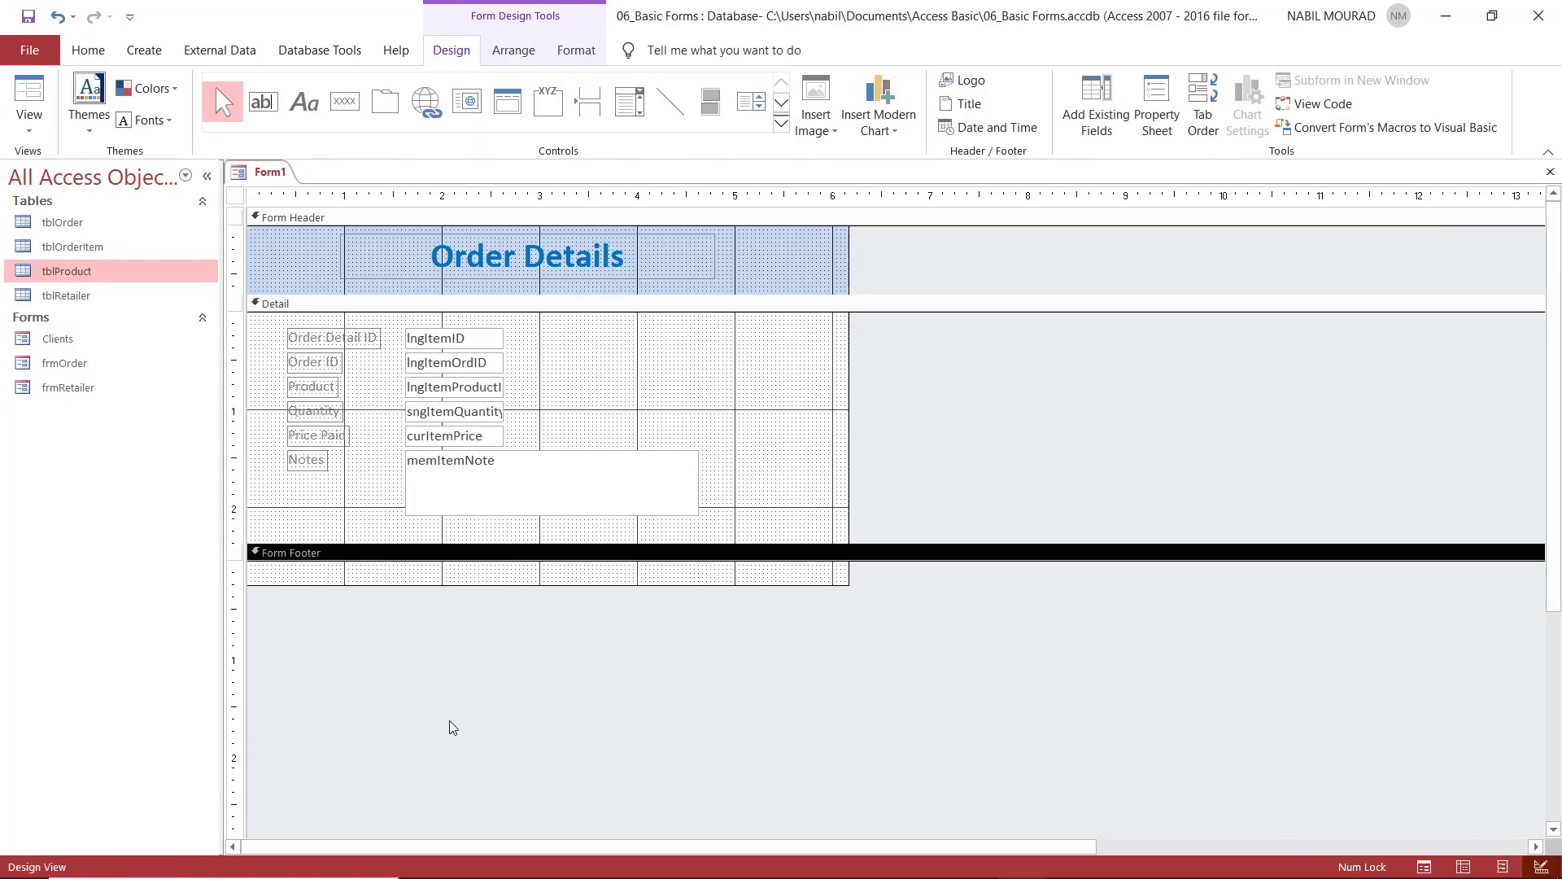
# Step: Extend the Detail section to about 2.7 inches high and place a new unbound text box below the Notes field
pyautogui.moveTo(525, 542); pyautogui.dragTo(523, 584)
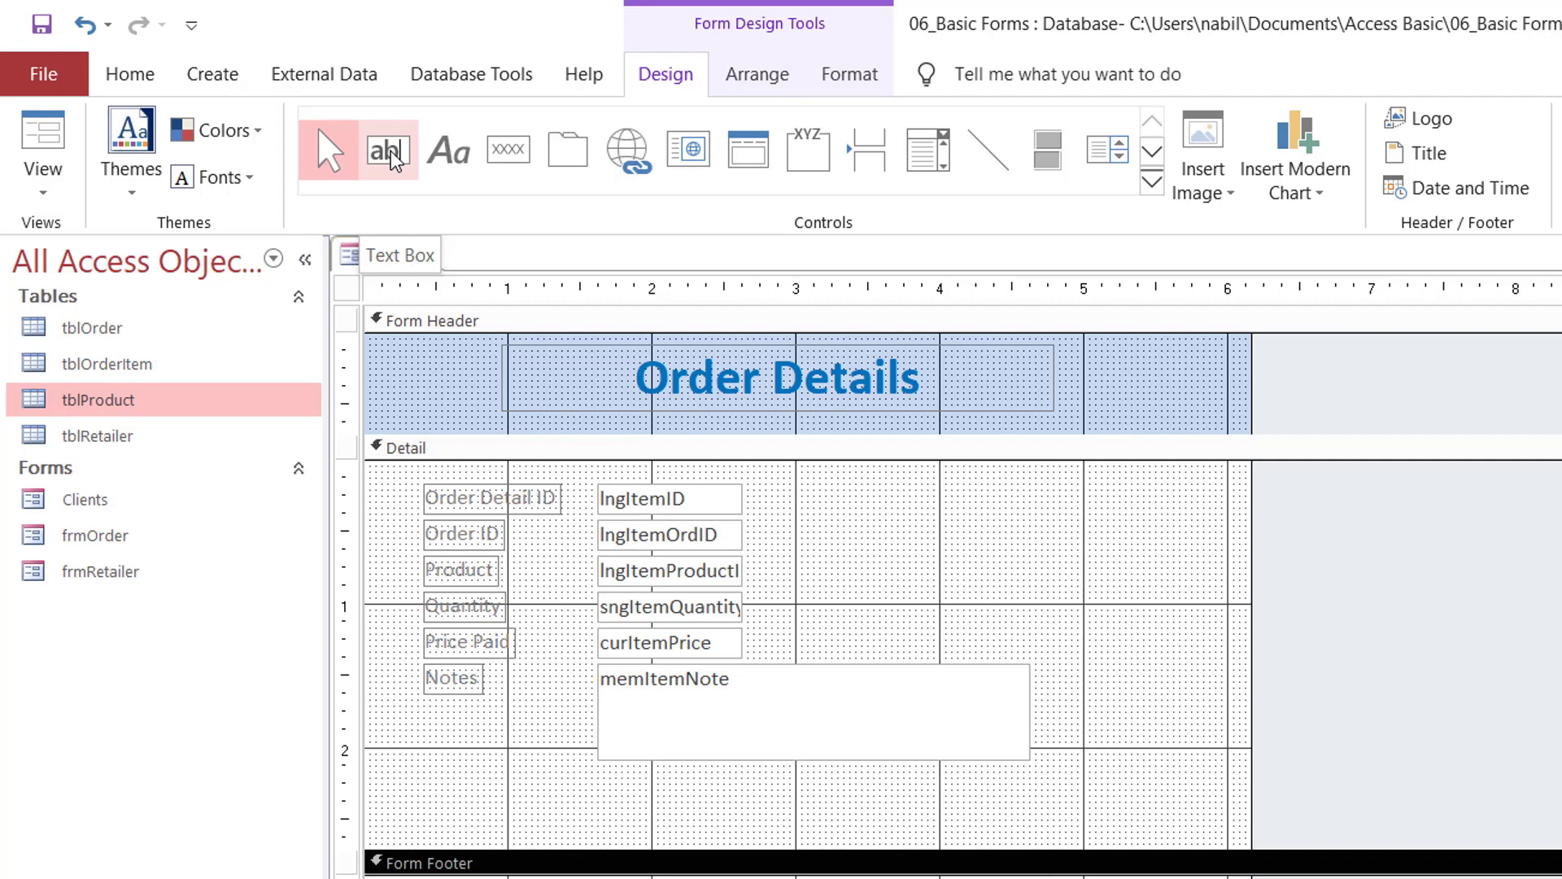
pyautogui.click(392, 157)
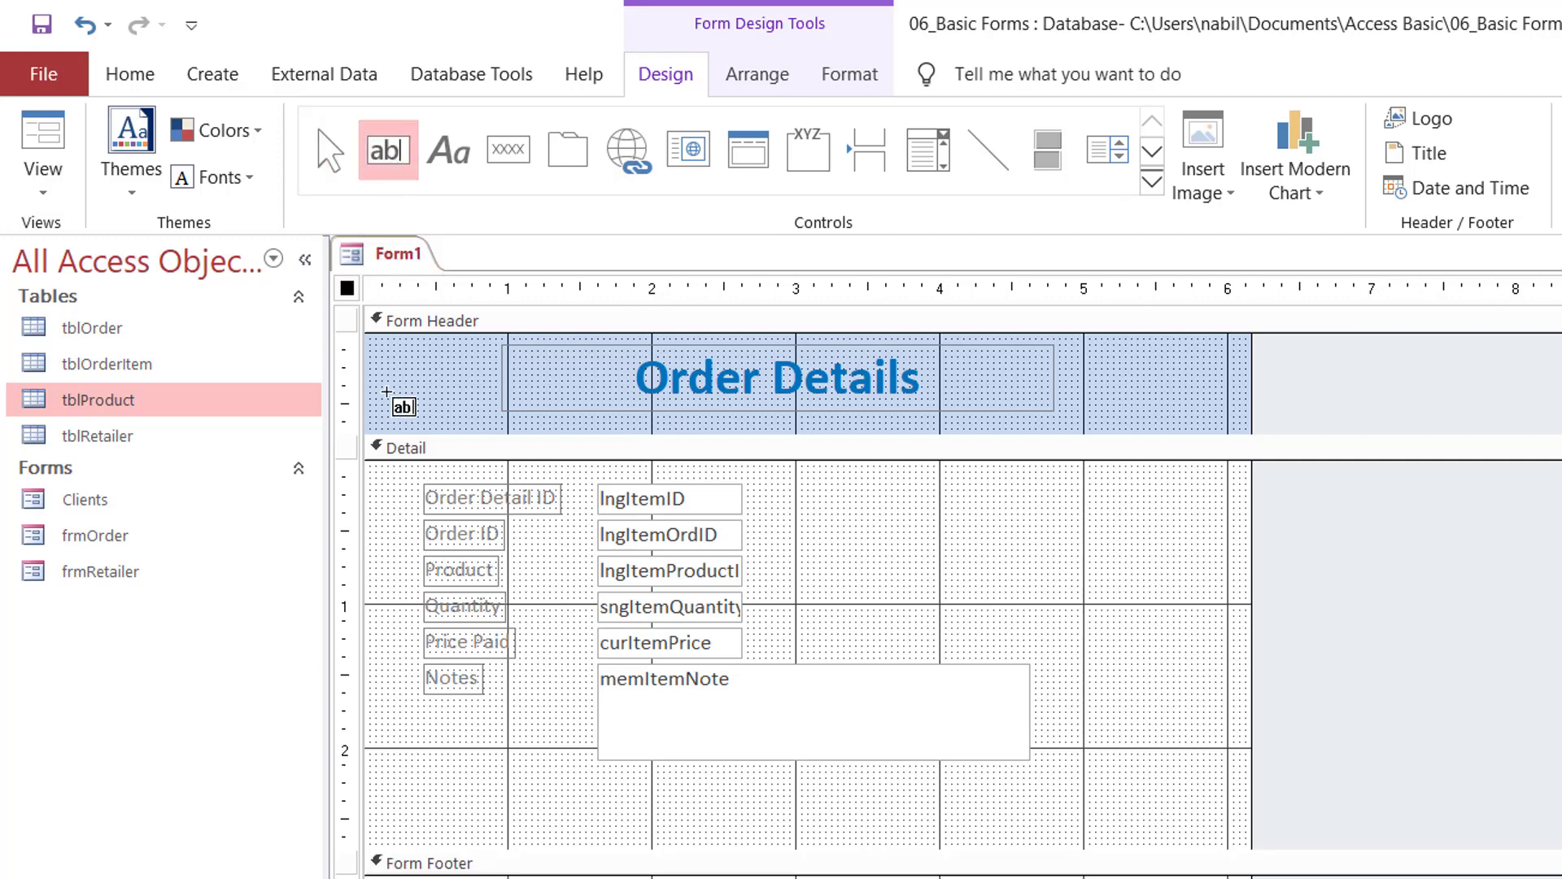
pyautogui.click(598, 785)
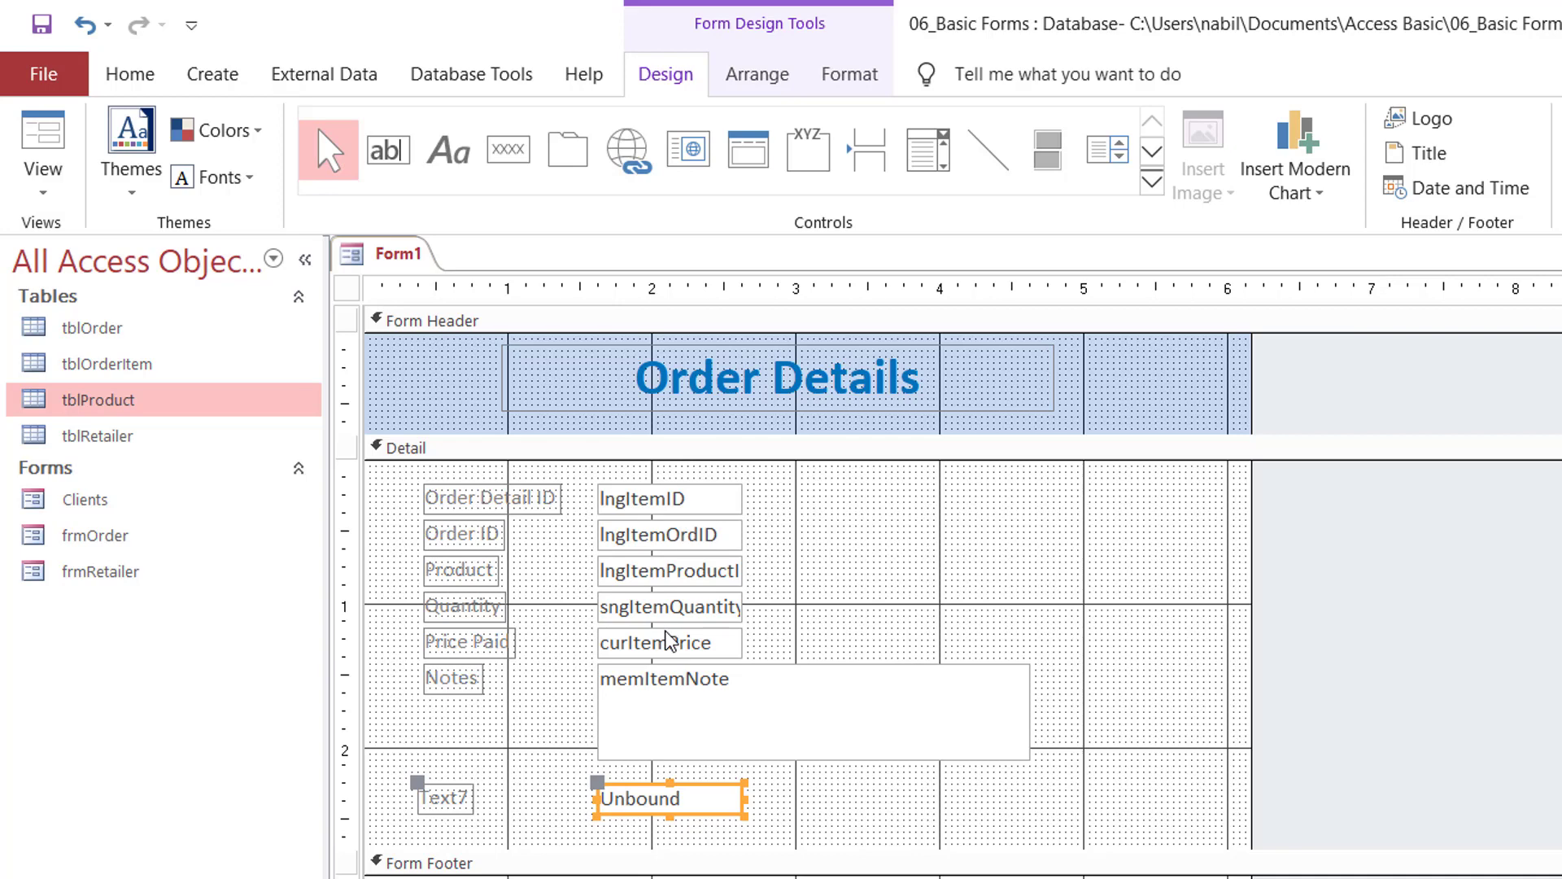
# Step: Change the new text box's label to Total and select the unbound text box
pyautogui.click(444, 797)
pyautogui.click(444, 797)
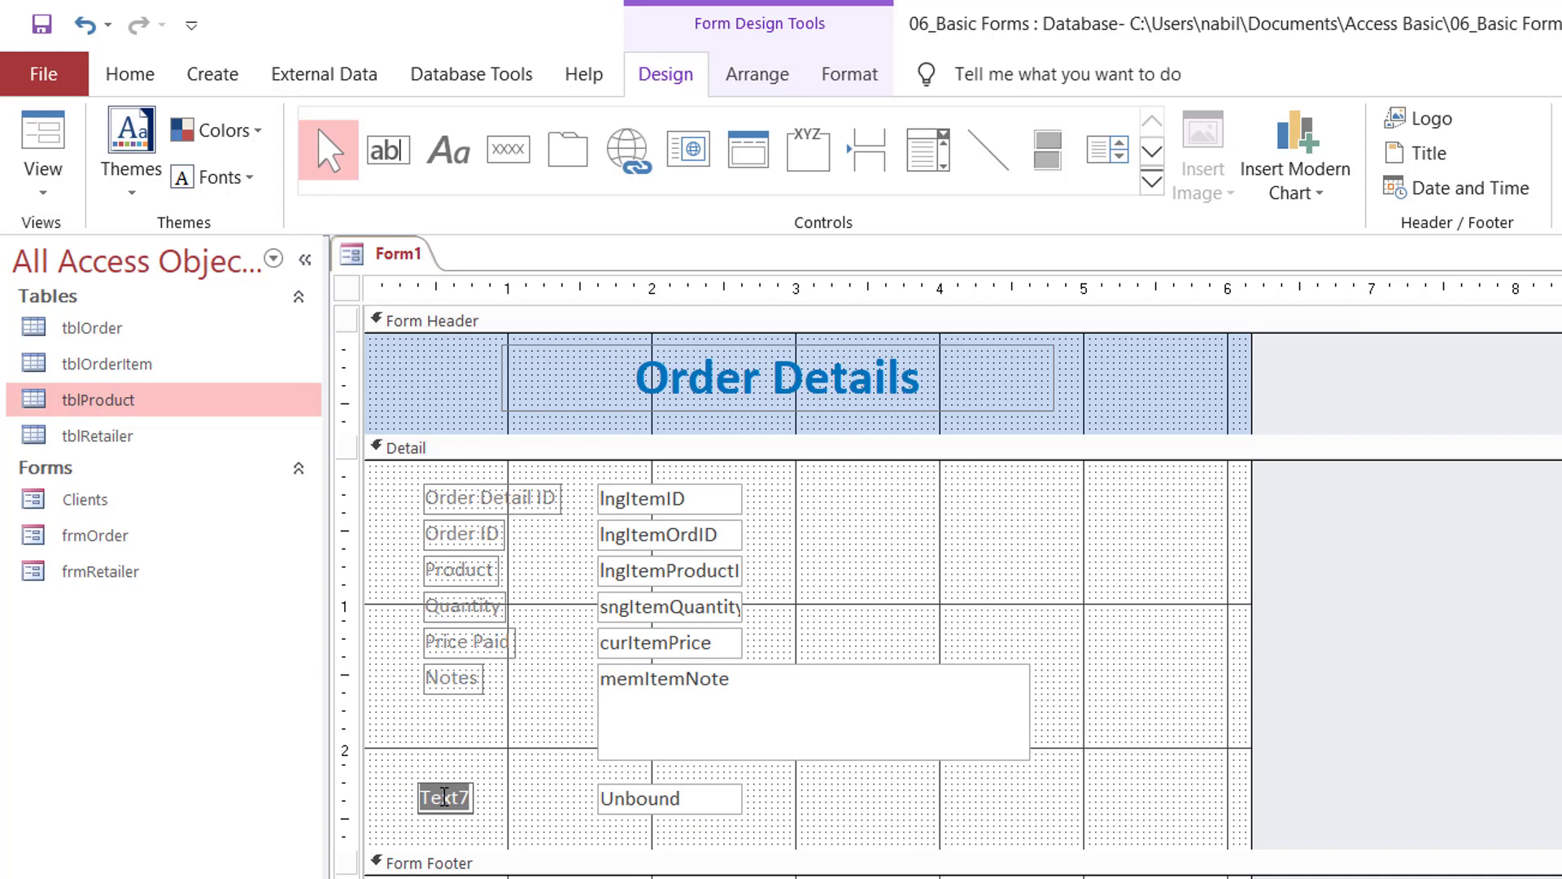
pyautogui.write('Total')
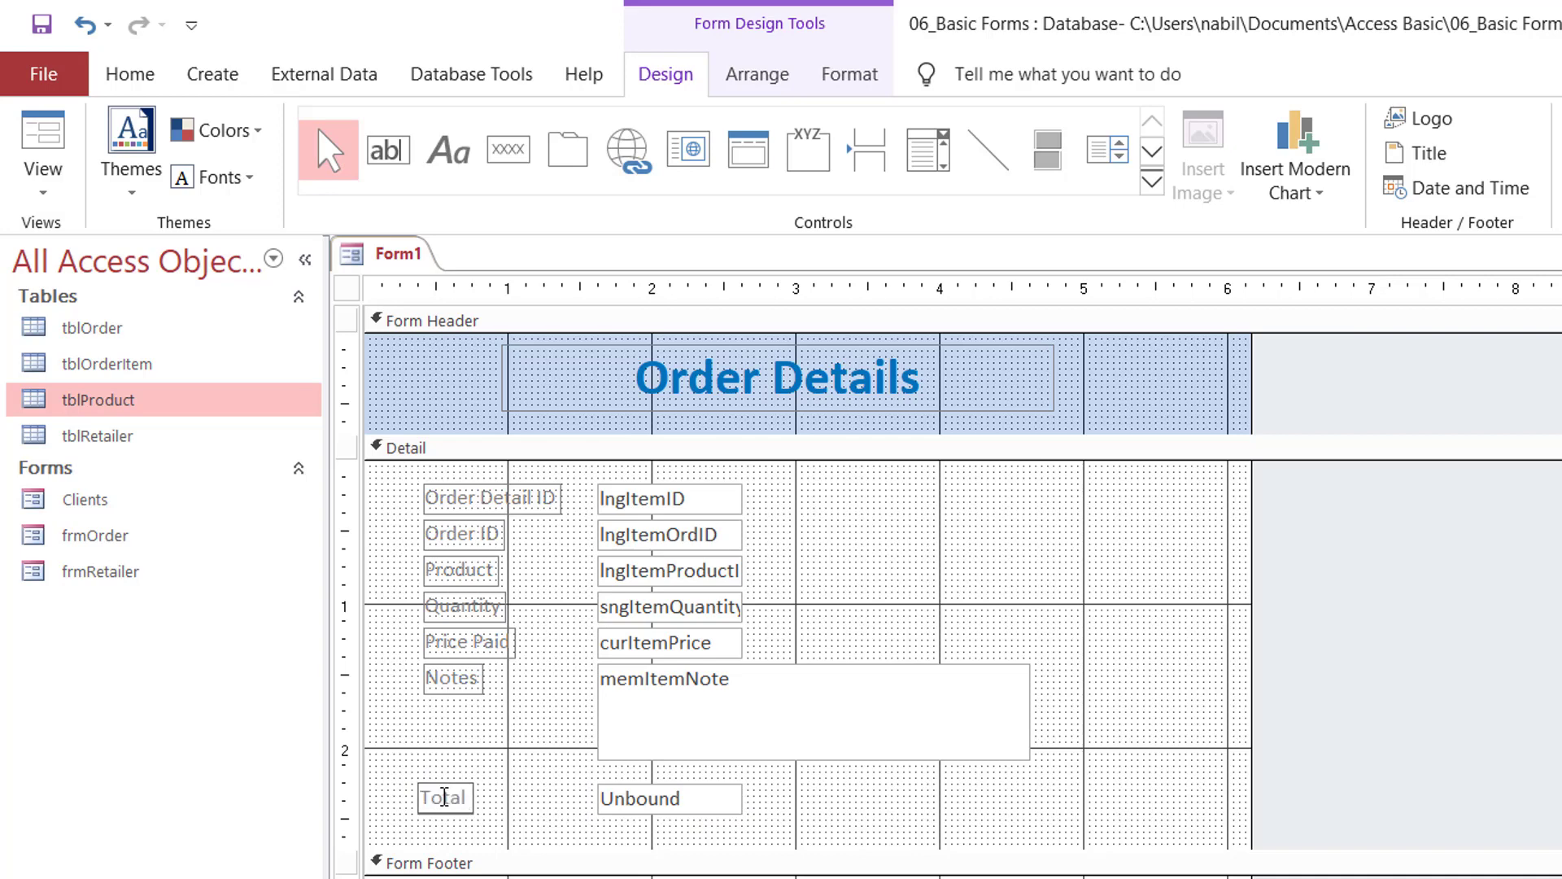
pyautogui.press('Return')
pyautogui.click(634, 799)
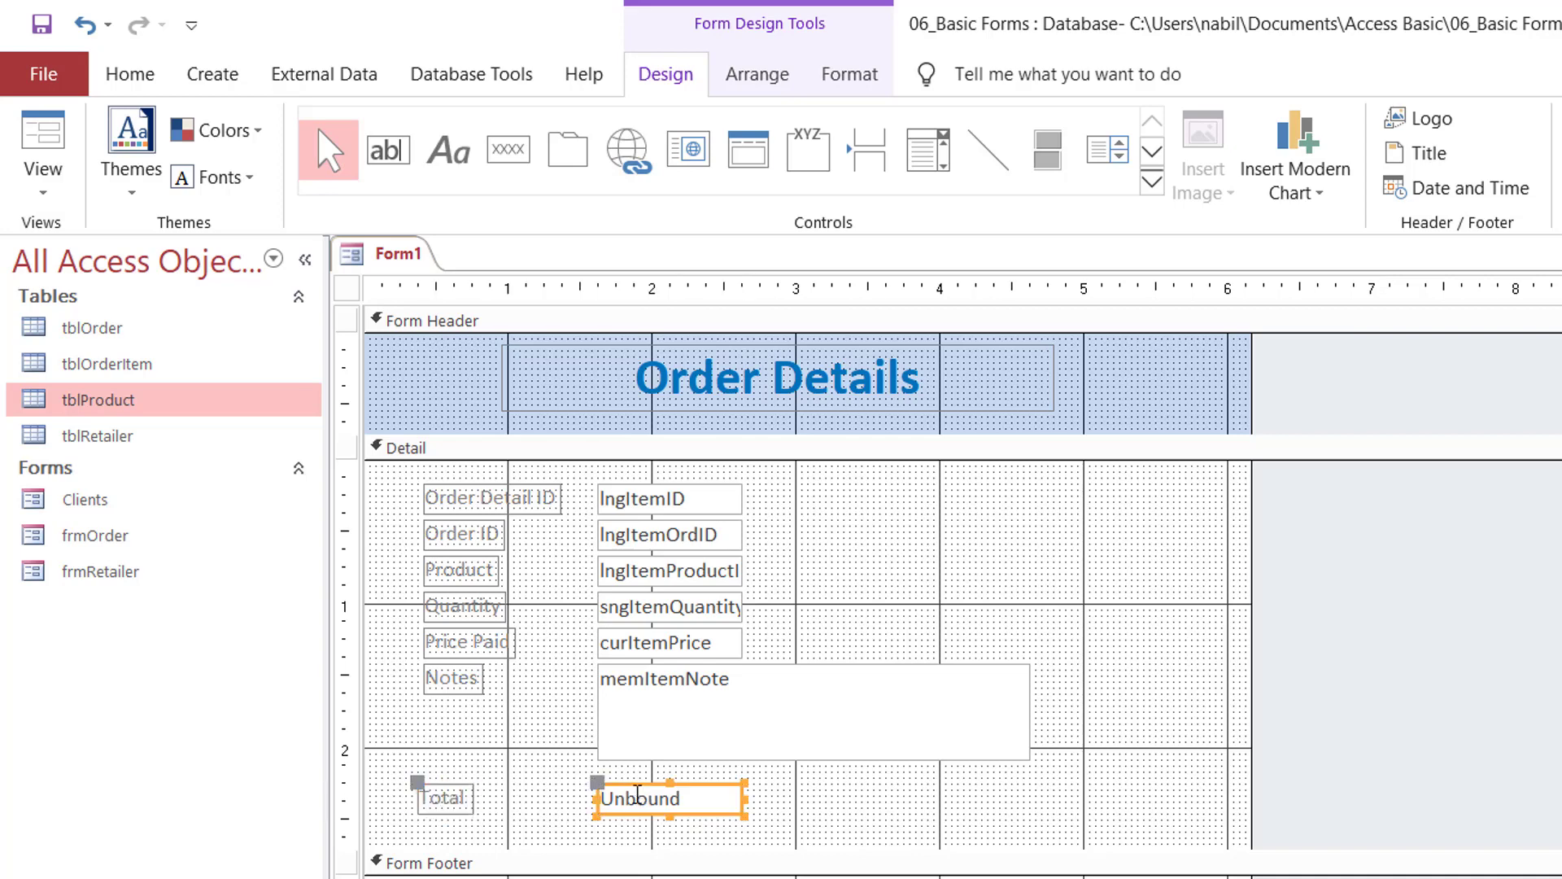
# Step: Set the Total text box's control source to =[sngItemQuantity]*[curItemPrice]
pyautogui.click(631, 801)
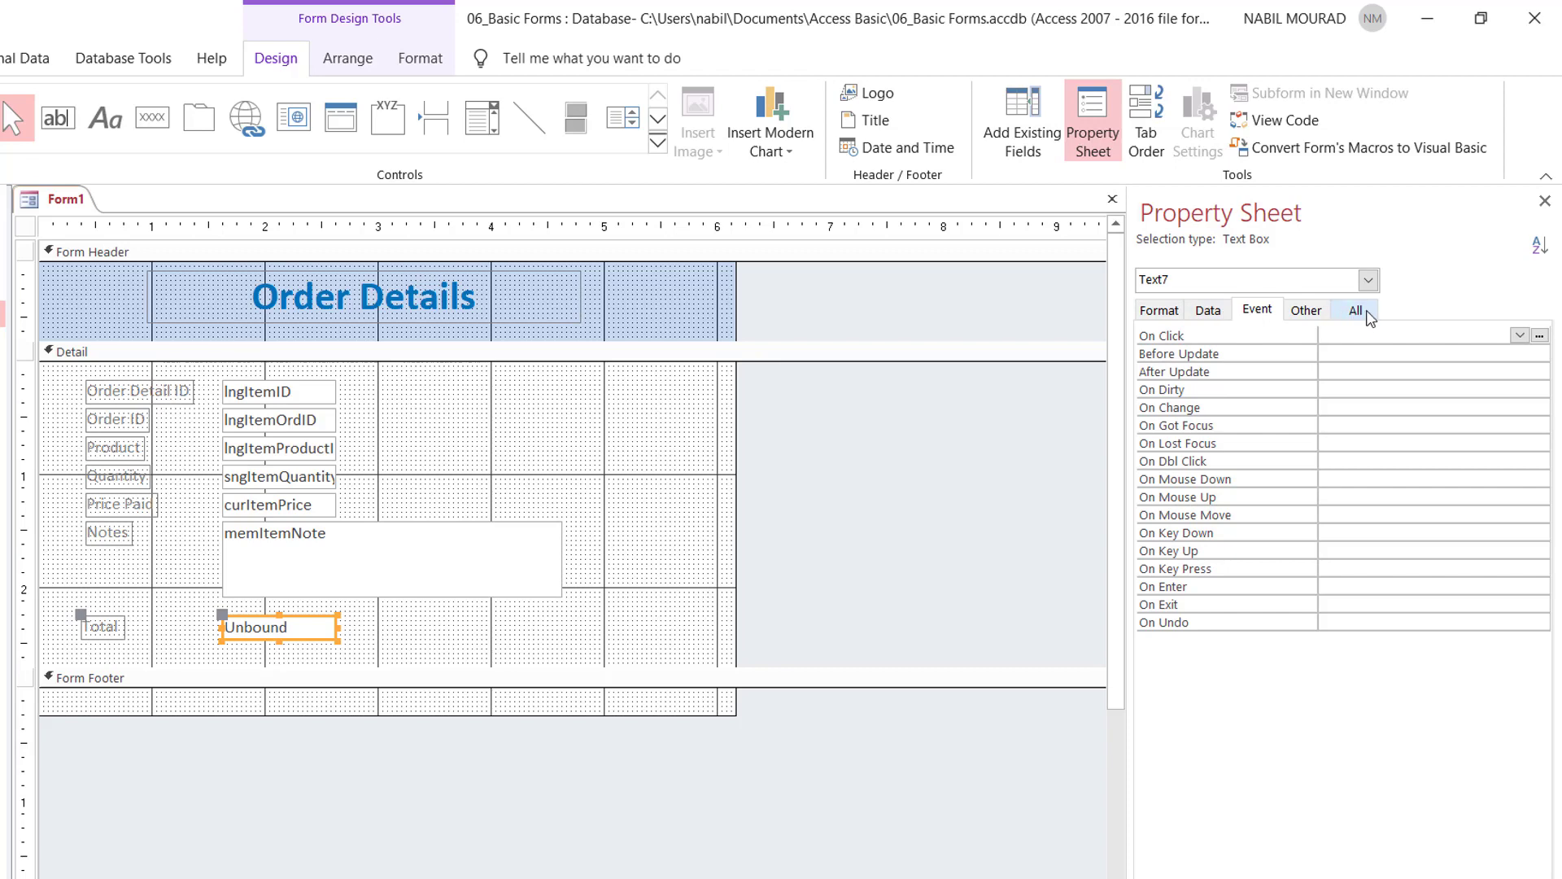
pyautogui.click(1209, 310)
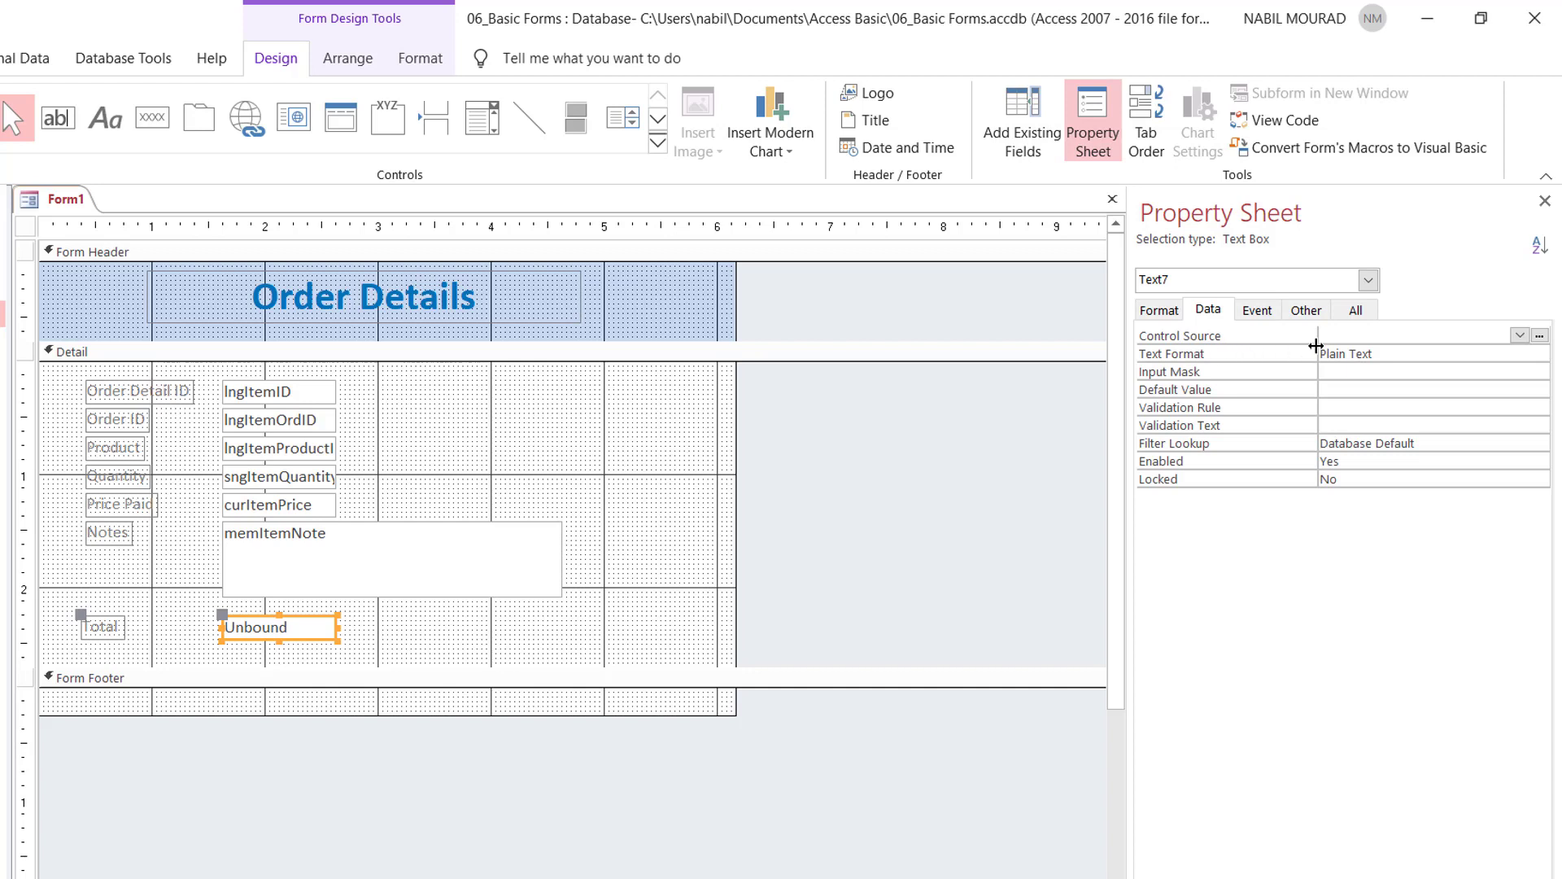
pyautogui.click(1343, 332)
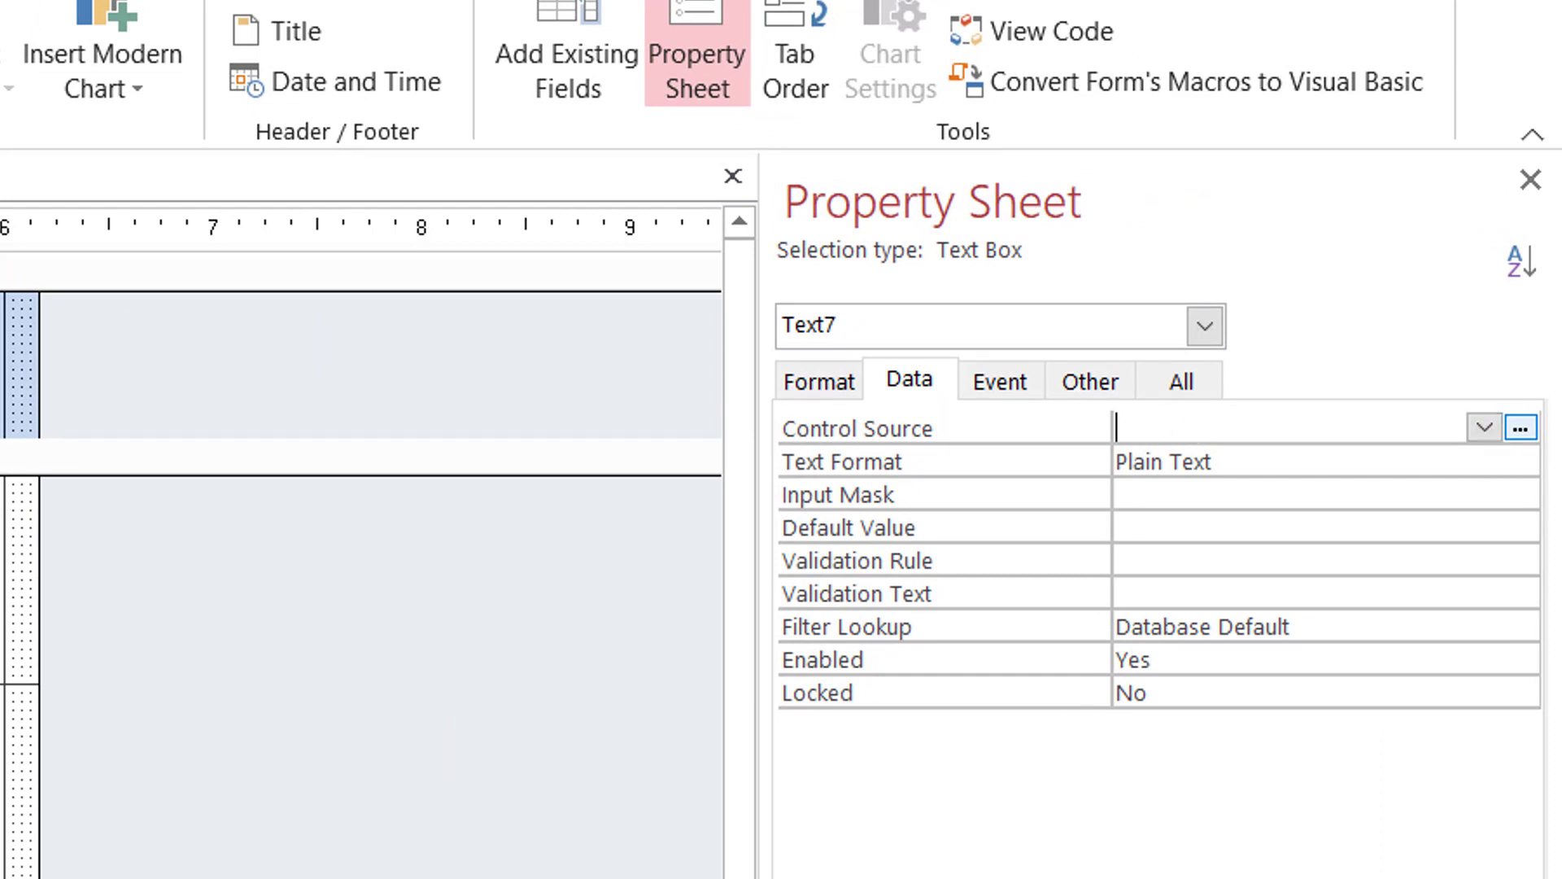
pyautogui.write('=[')
pyautogui.write('sng')
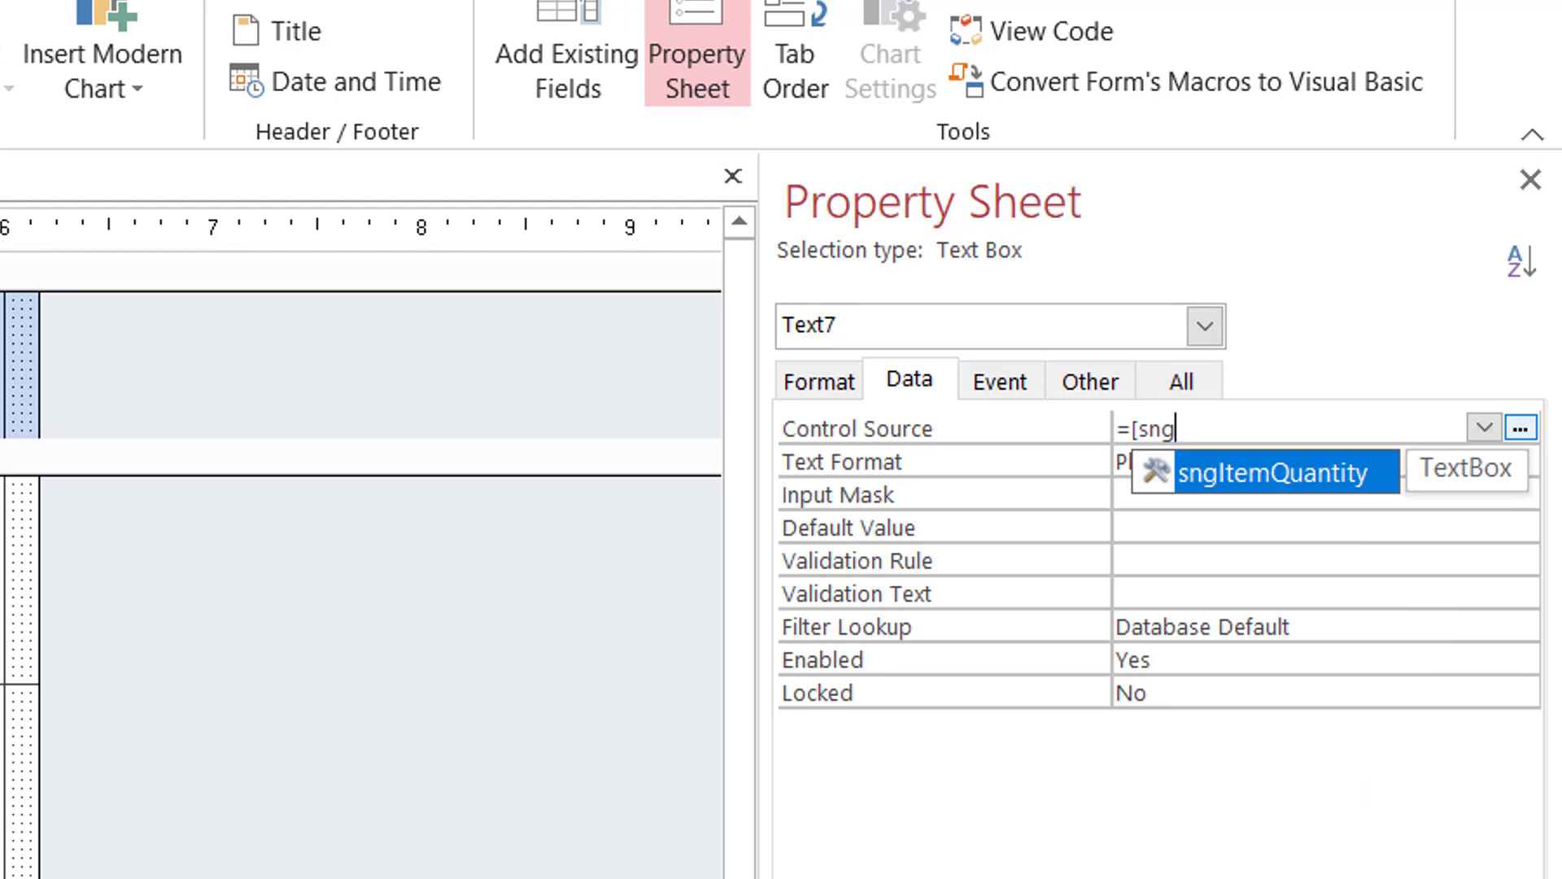
pyautogui.press('Tab')
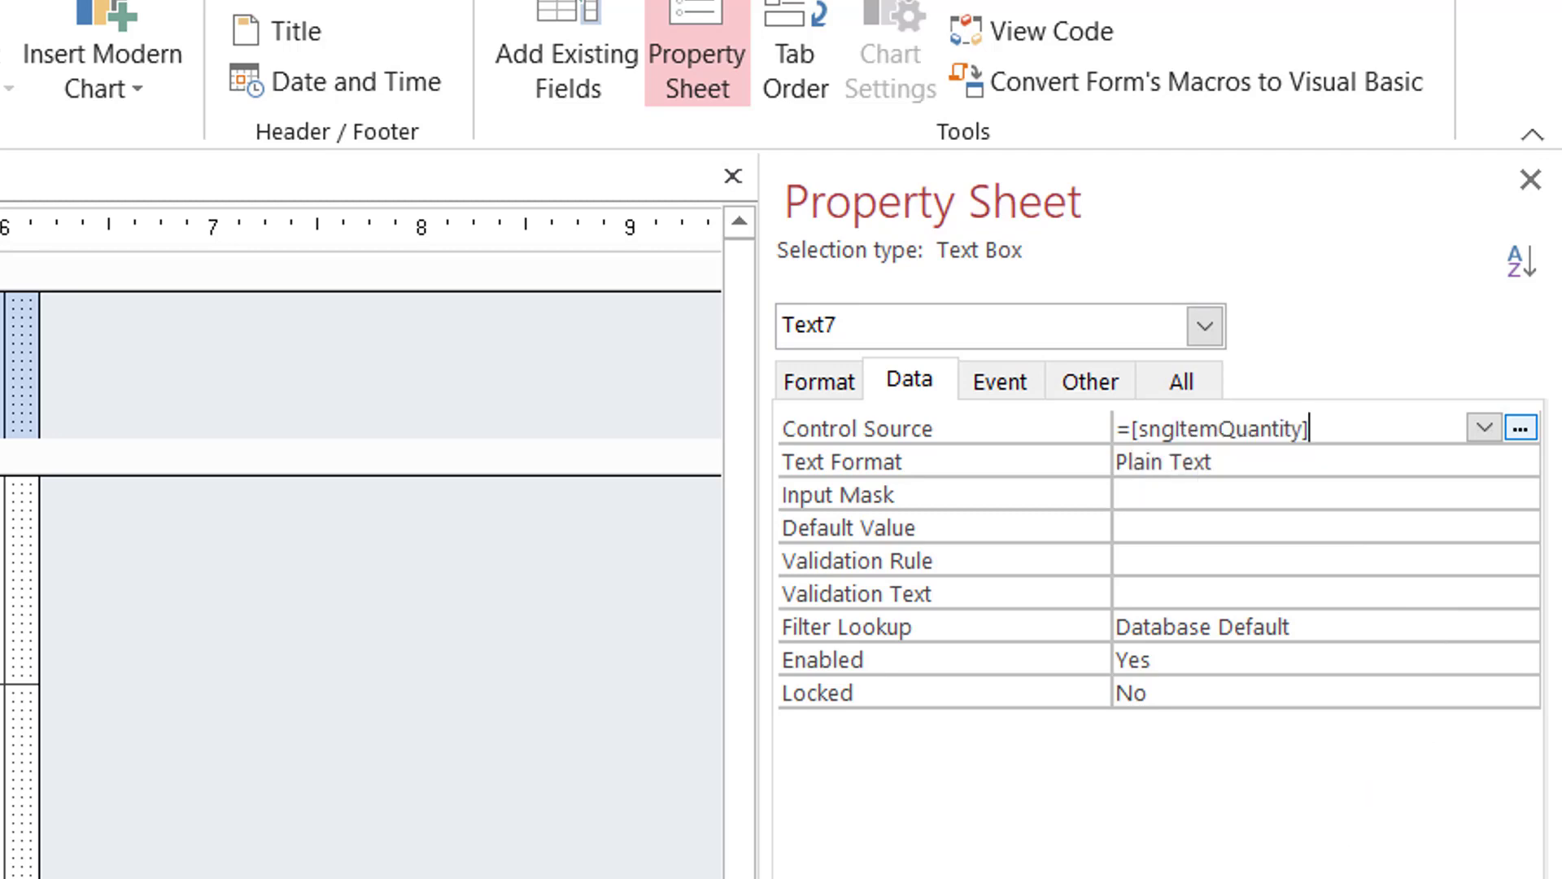
pyautogui.write('*[cu')
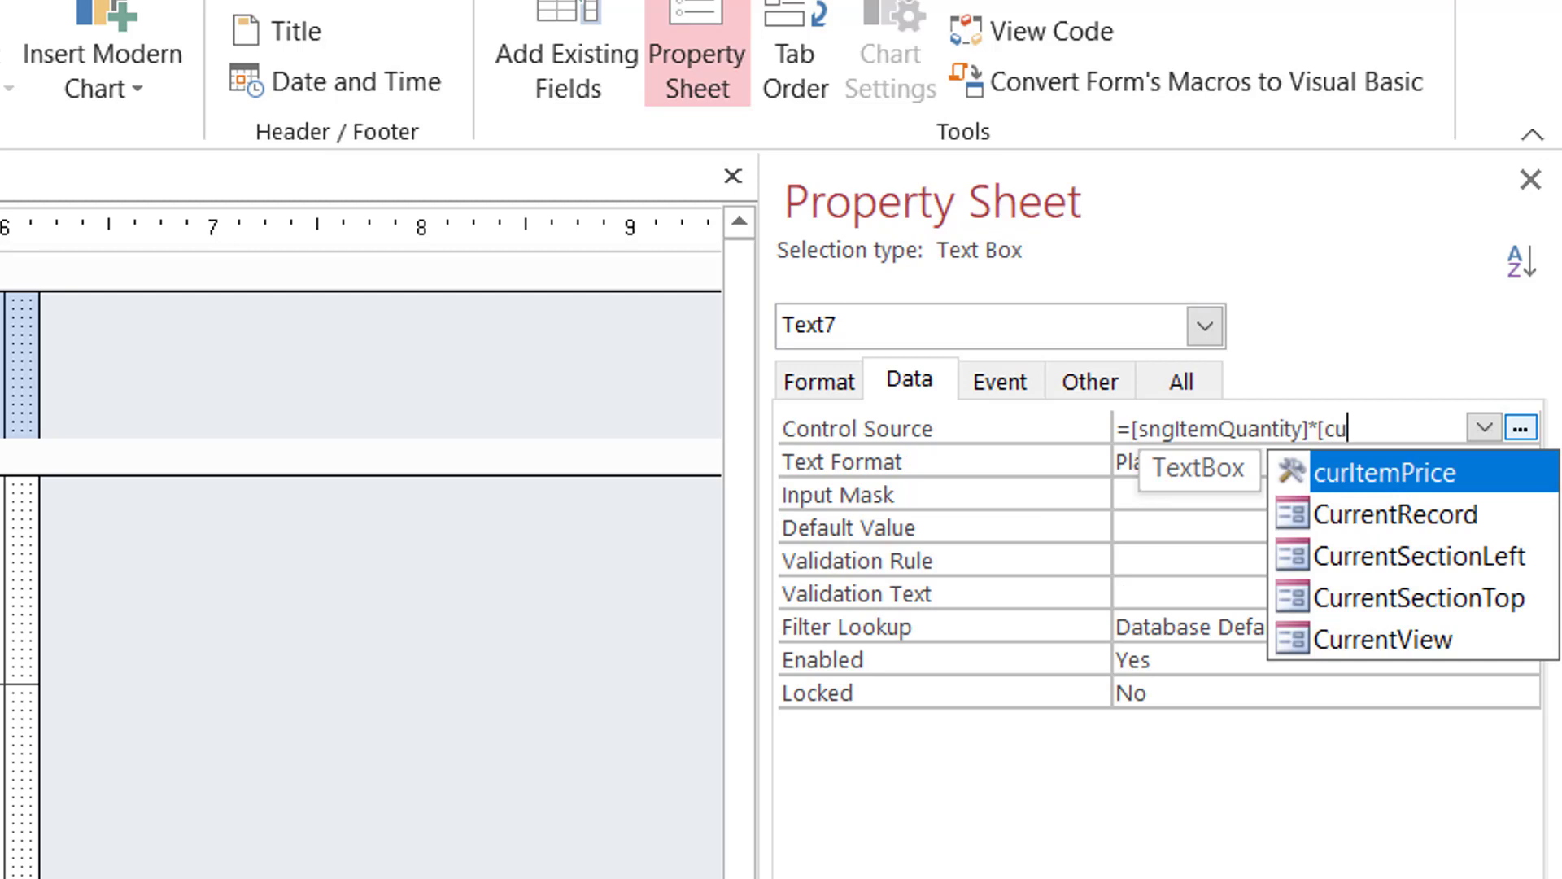
pyautogui.press('Tab')
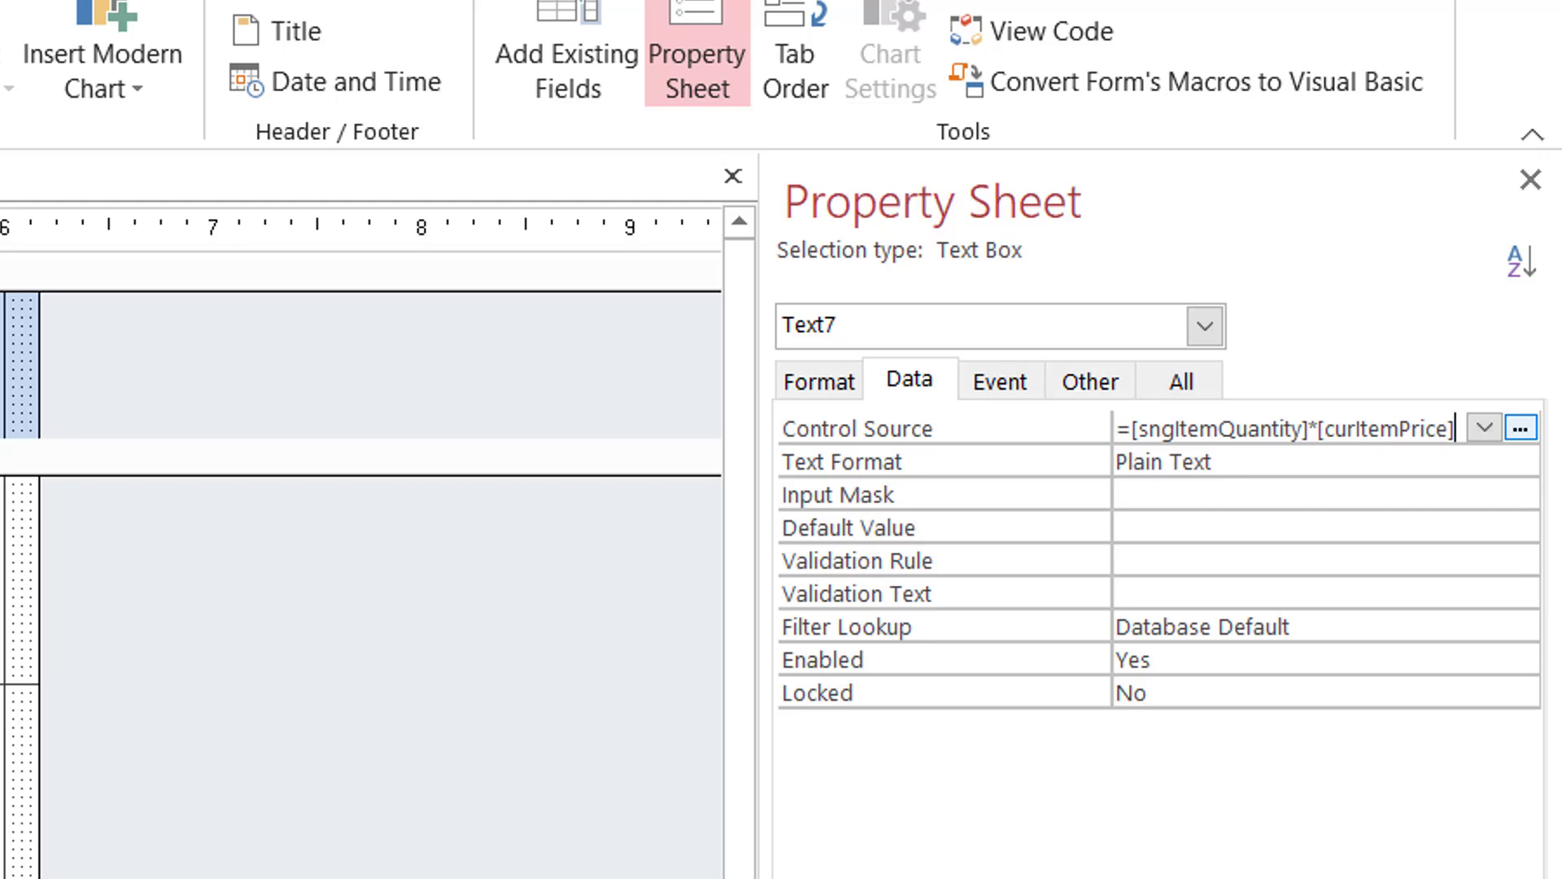
# Step: Format the Total text box as Currency, close its properties and show the form in Form view
pyautogui.click(818, 380)
pyautogui.click(1484, 427)
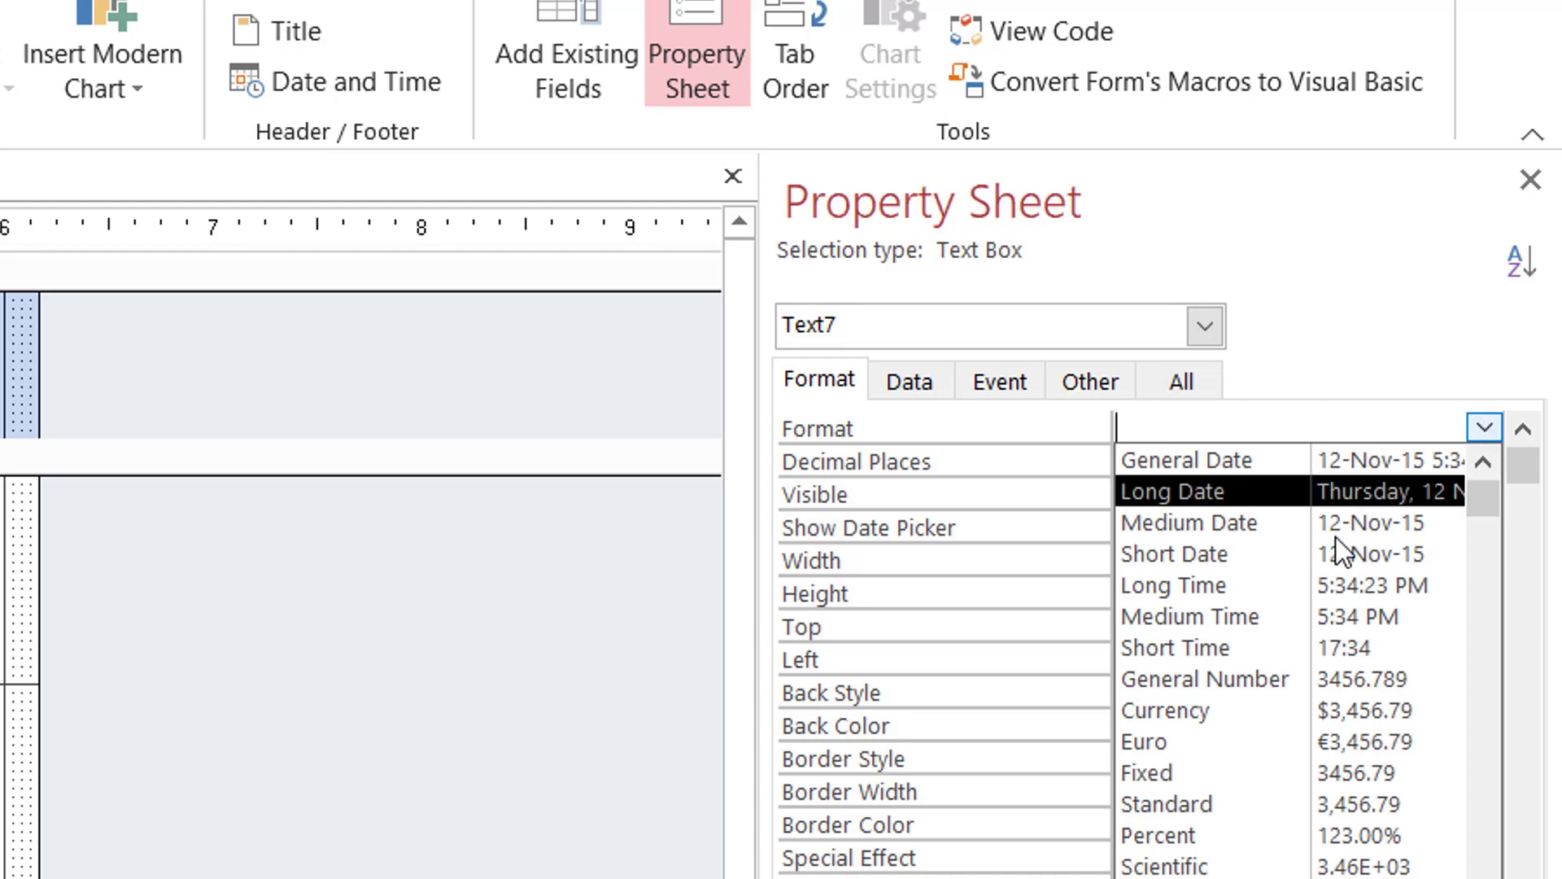
pyautogui.click(1208, 707)
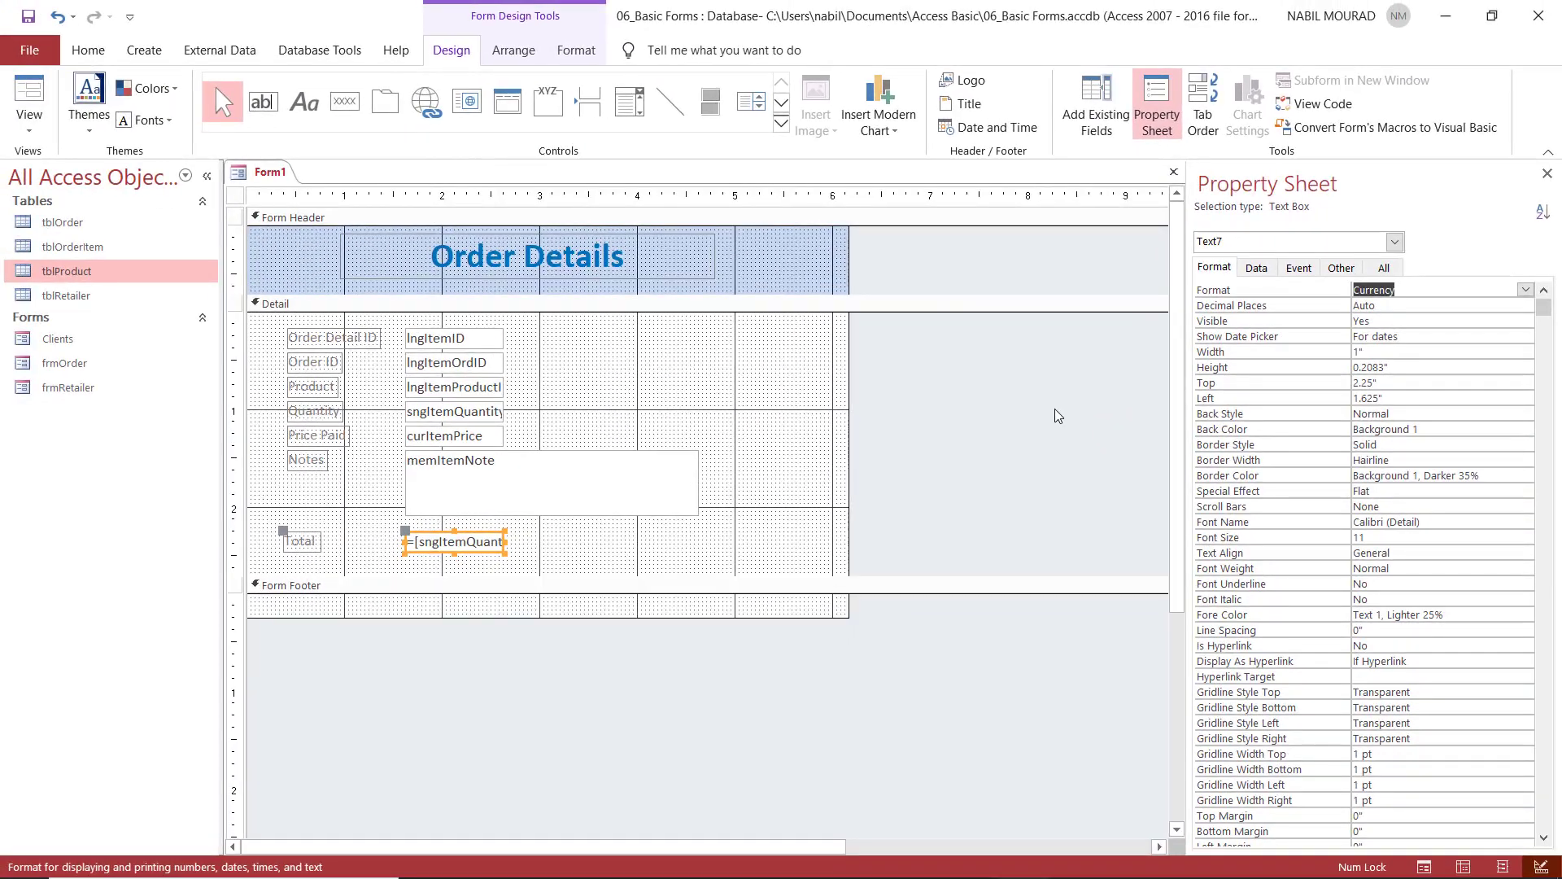
pyautogui.click(1547, 174)
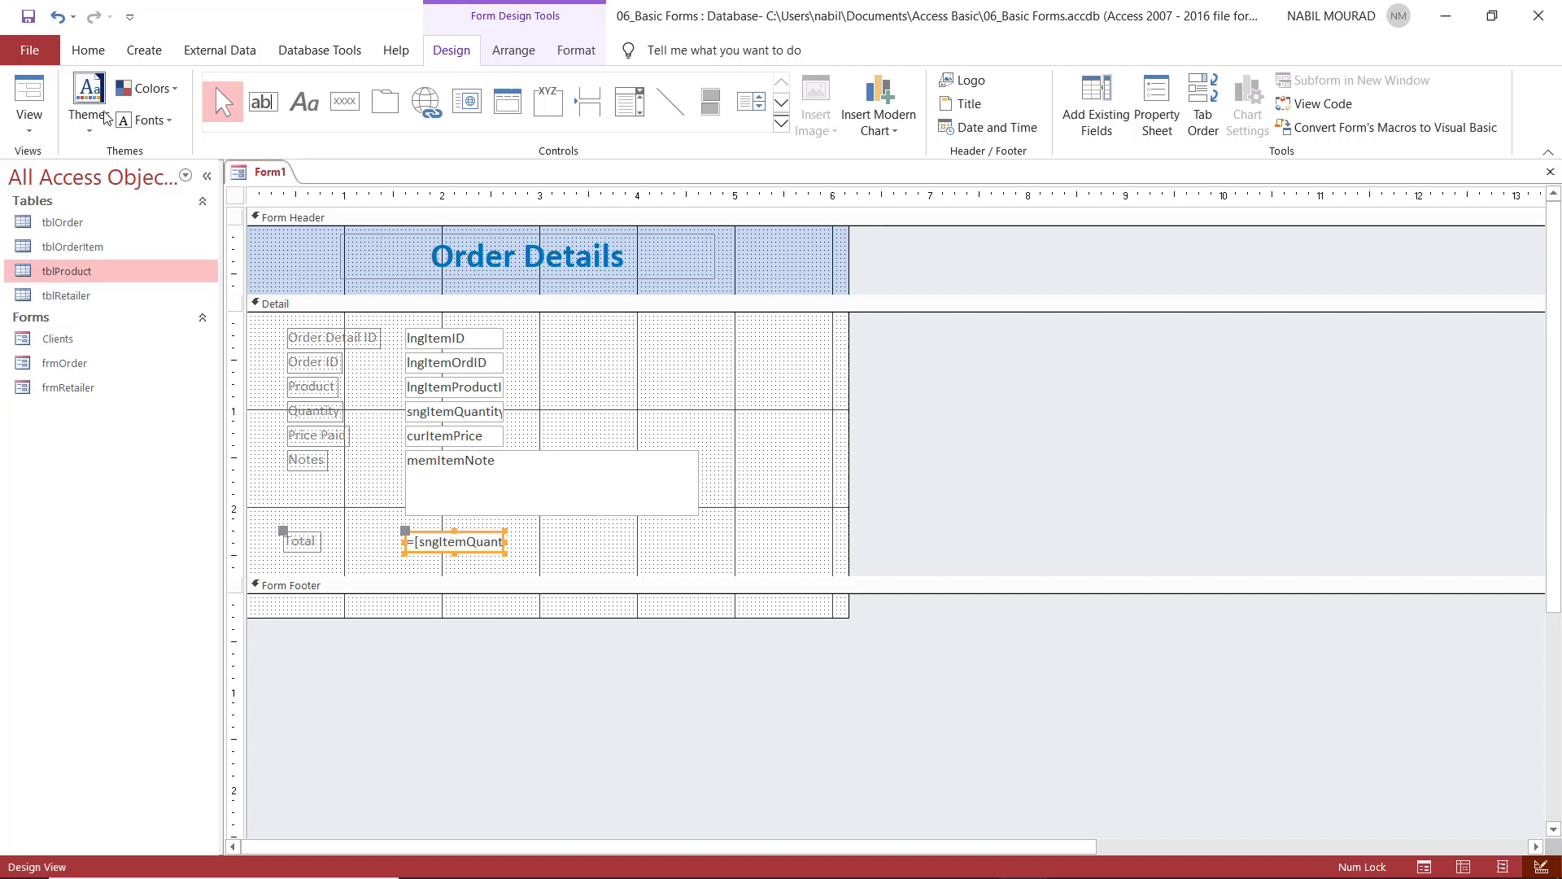
pyautogui.click(1424, 865)
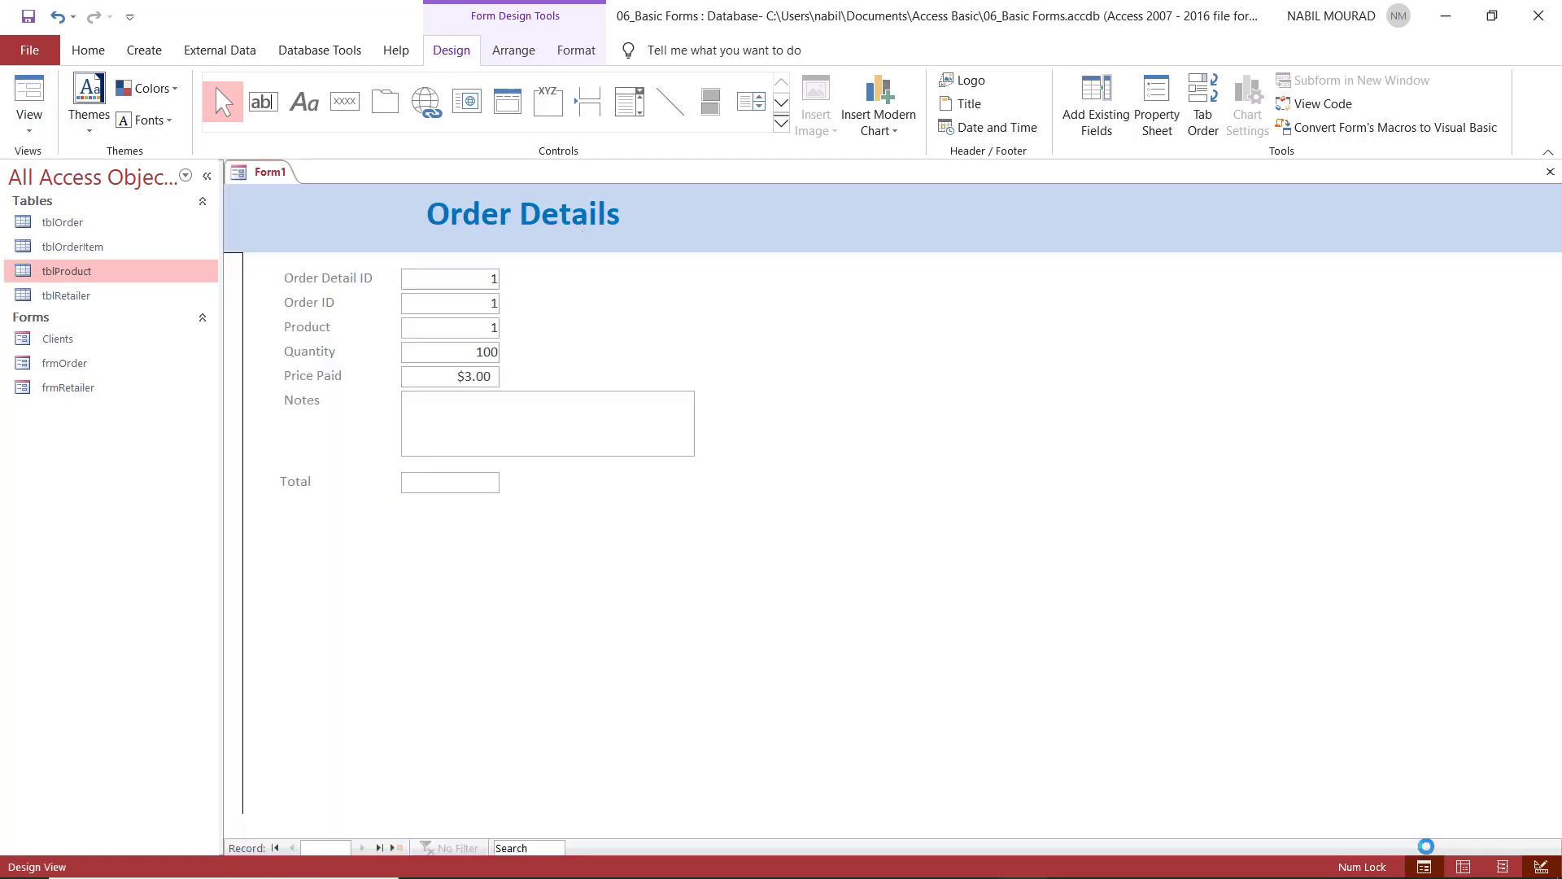